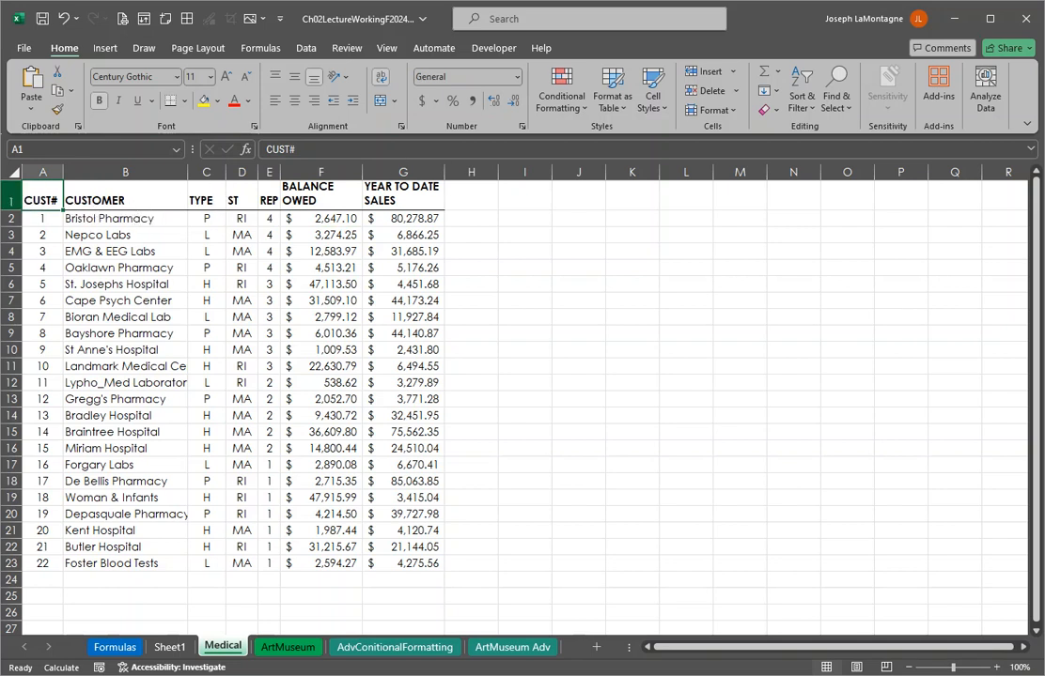
Give the header row A1:G1 a teal fill and a red font colour
drag(42, 199, 410, 201)
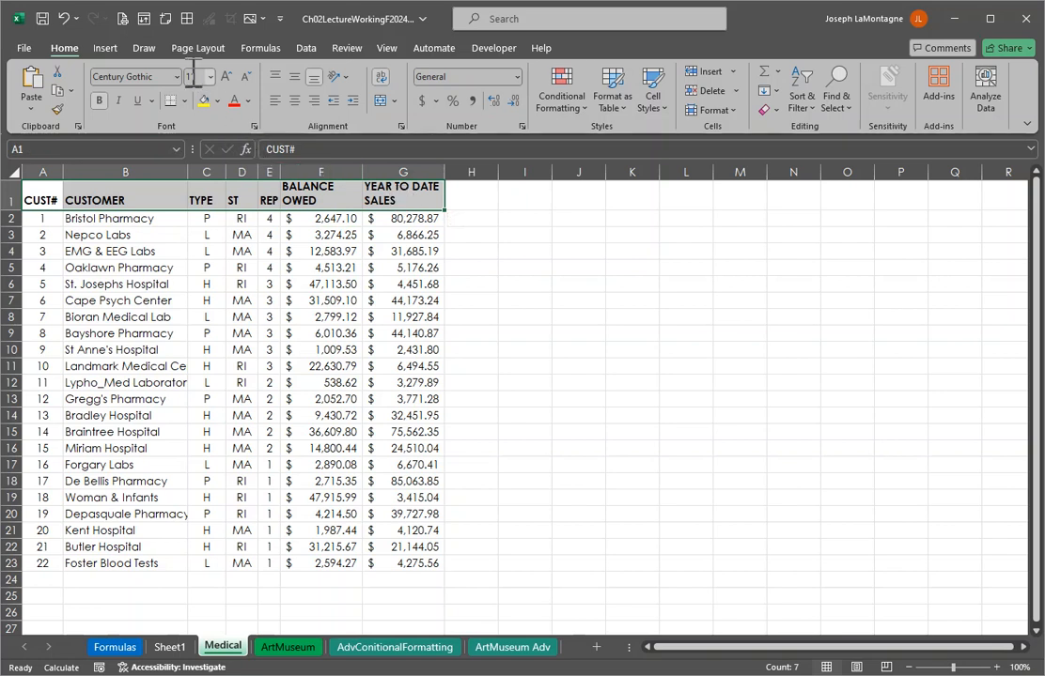
click(217, 101)
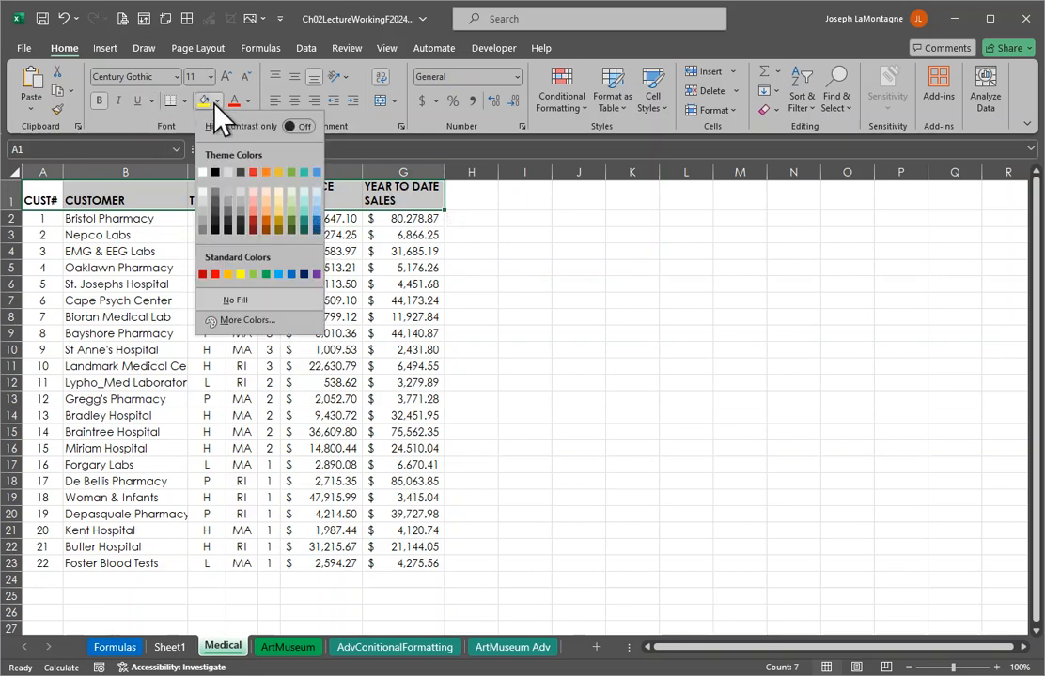
click(309, 222)
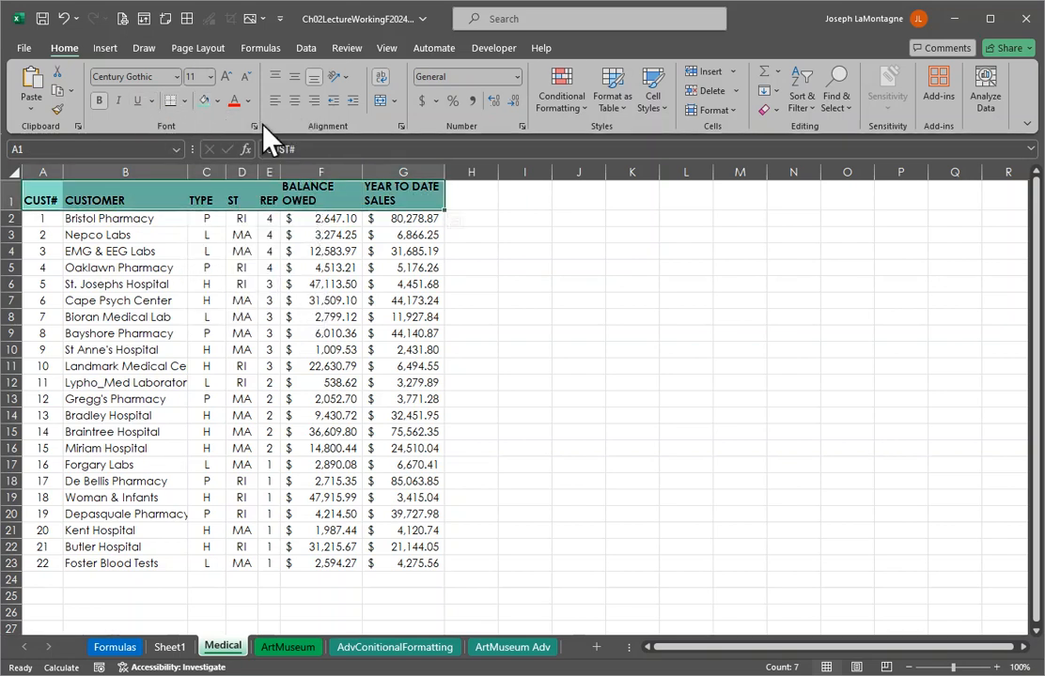
click(248, 101)
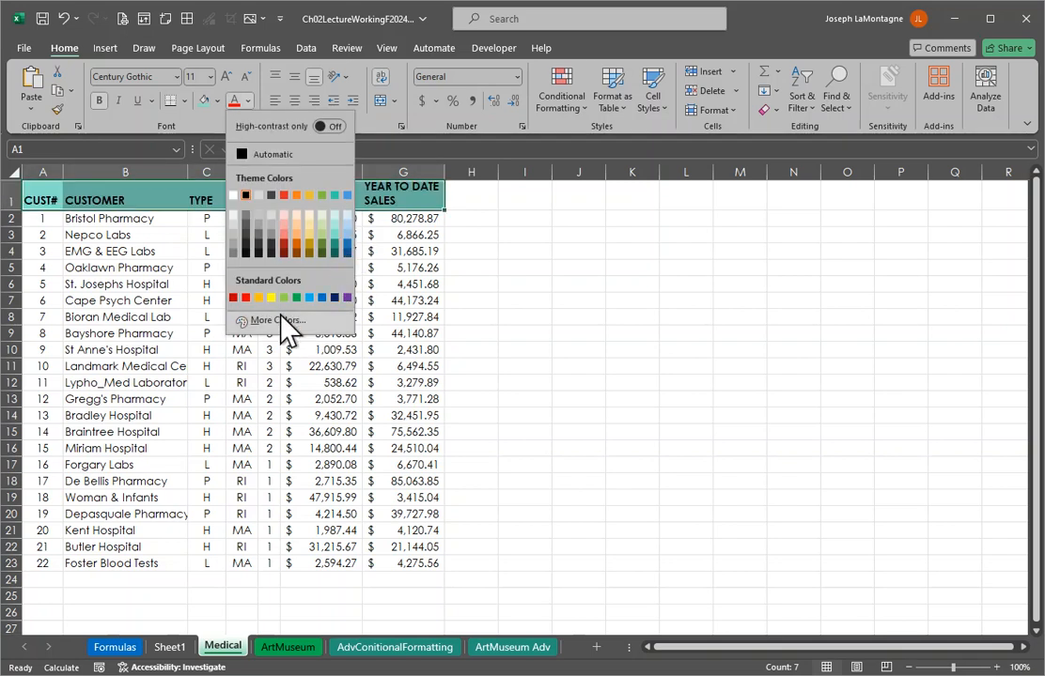
click(245, 297)
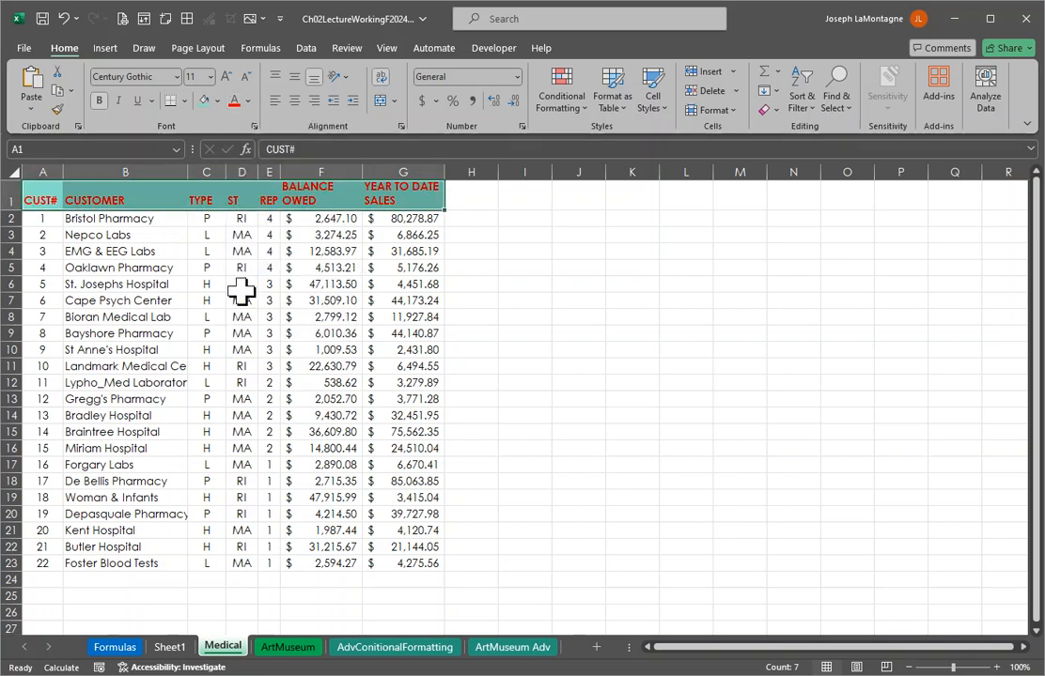
Change the header row's fill to light gold and deselect the headers
click(117, 98)
click(217, 100)
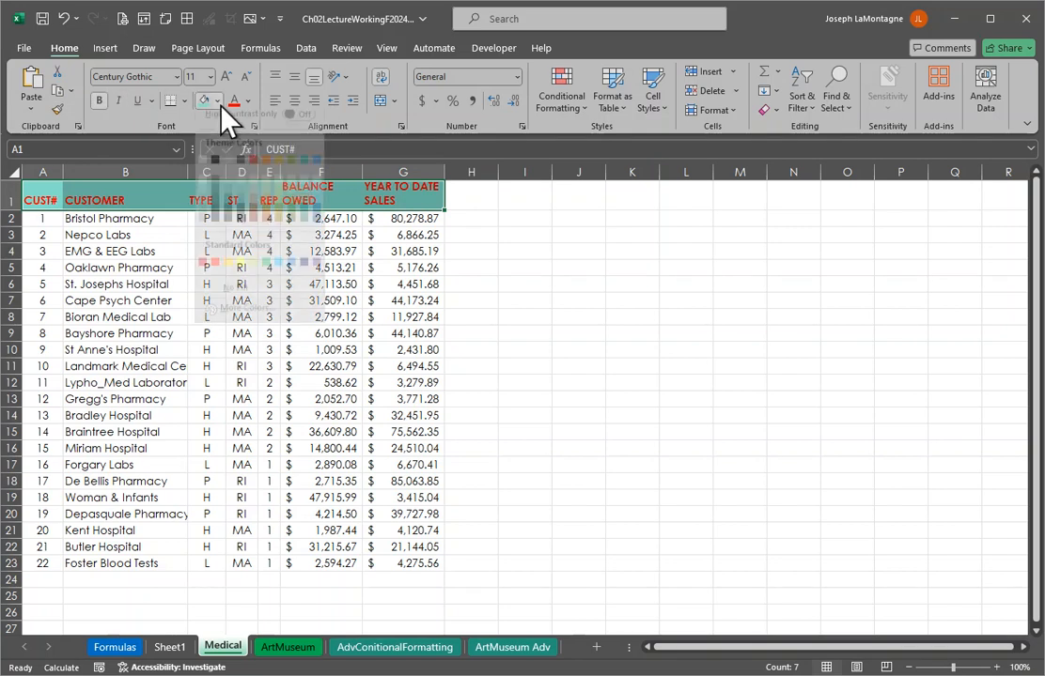
click(278, 213)
click(269, 301)
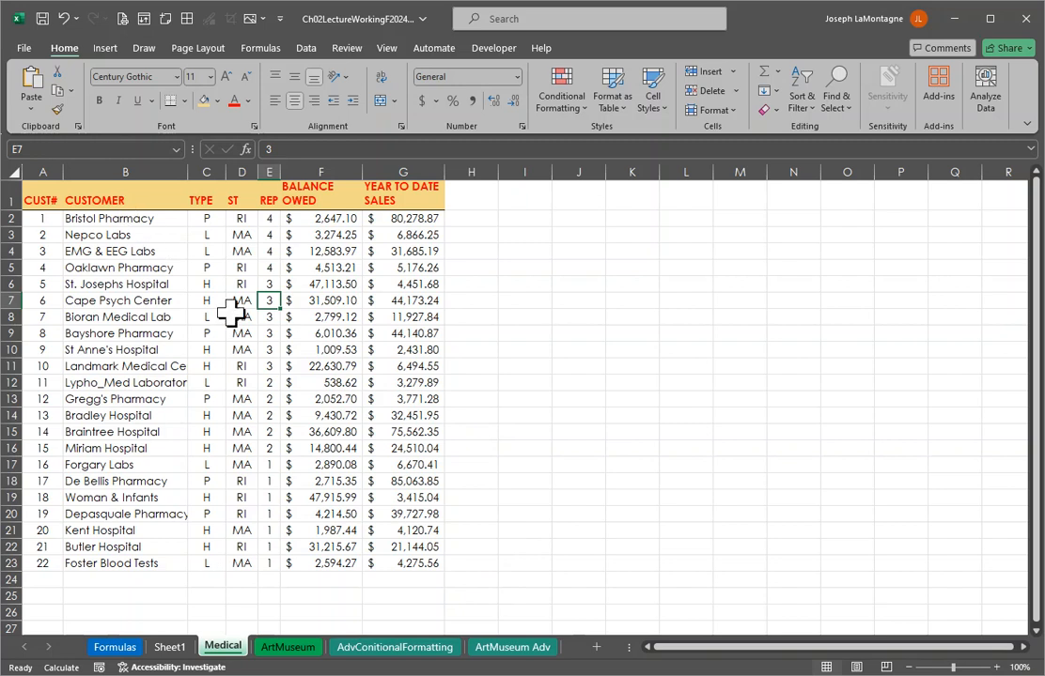
click(199, 239)
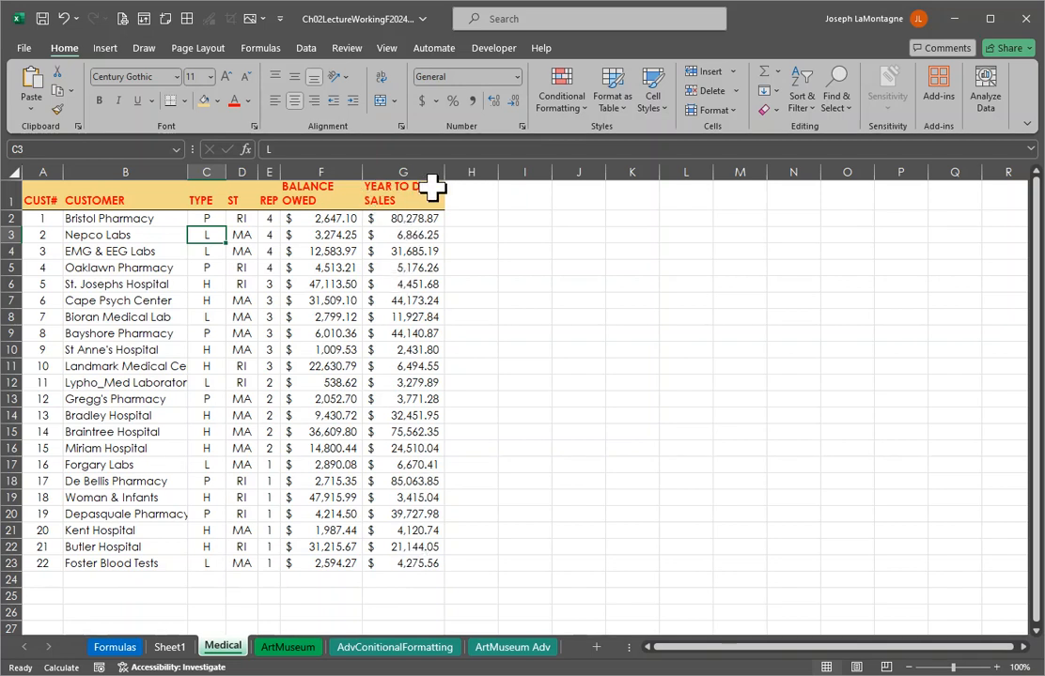
Start a Top 10 Items conditional formatting rule on the Year to Date Sales values G2:G23 with the rank count set to 5
drag(408, 218, 411, 562)
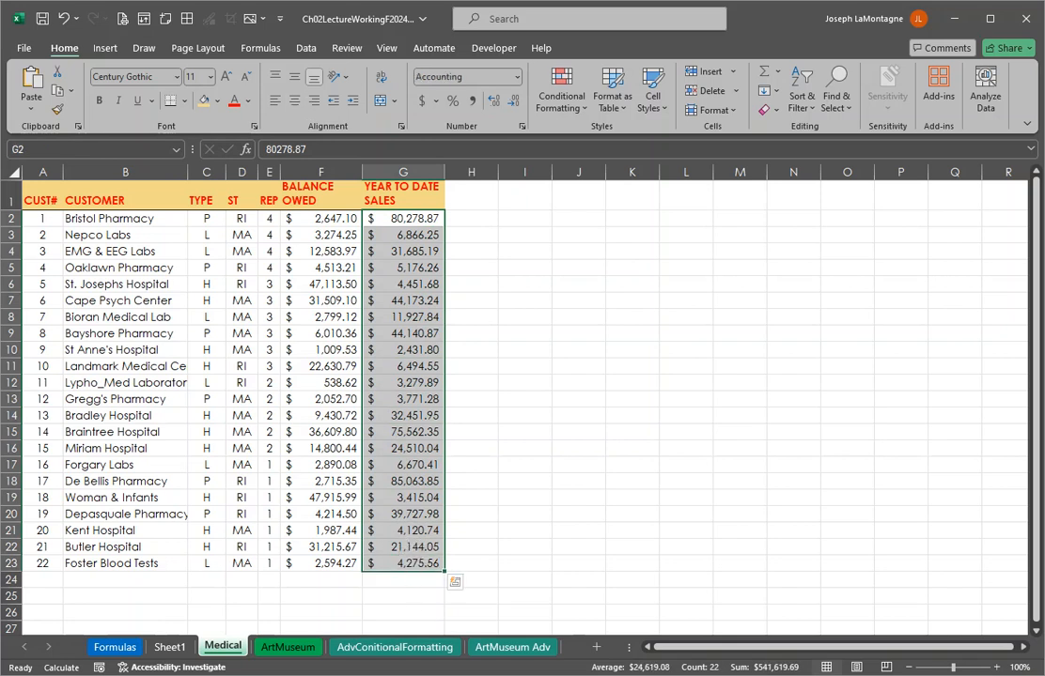
click(417, 221)
click(574, 106)
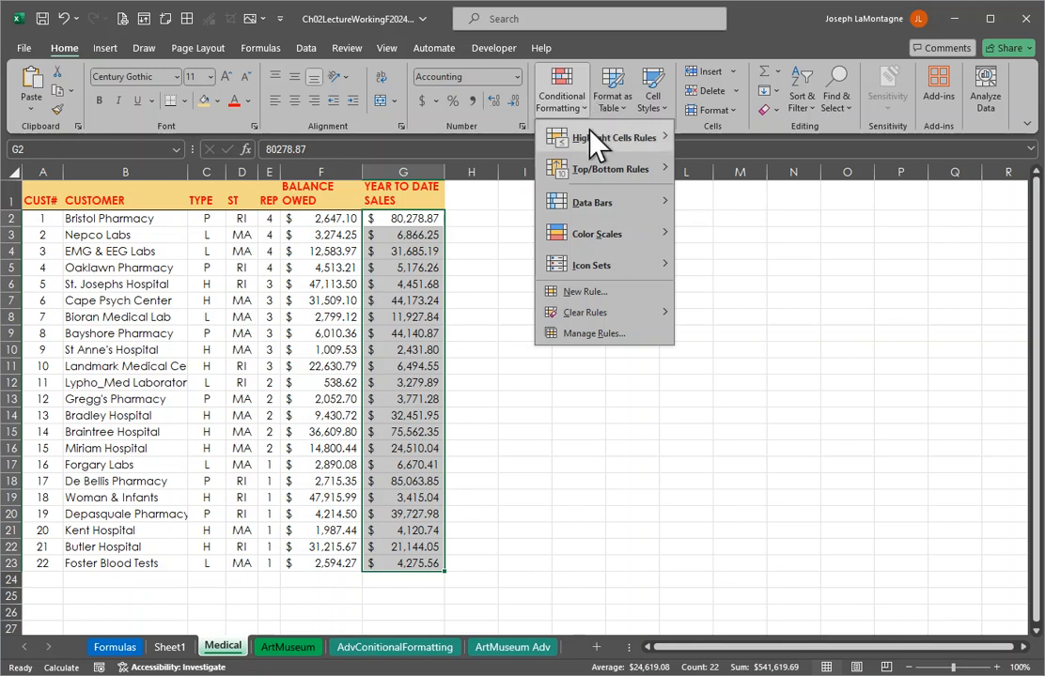
mouse_move(593, 140)
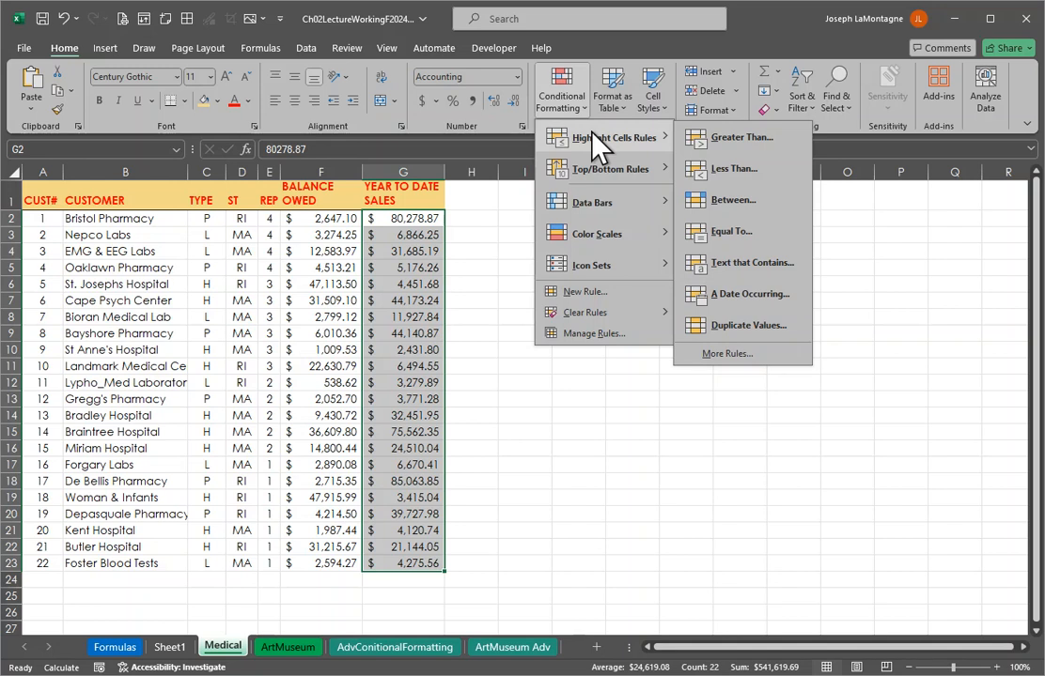
mouse_move(604, 170)
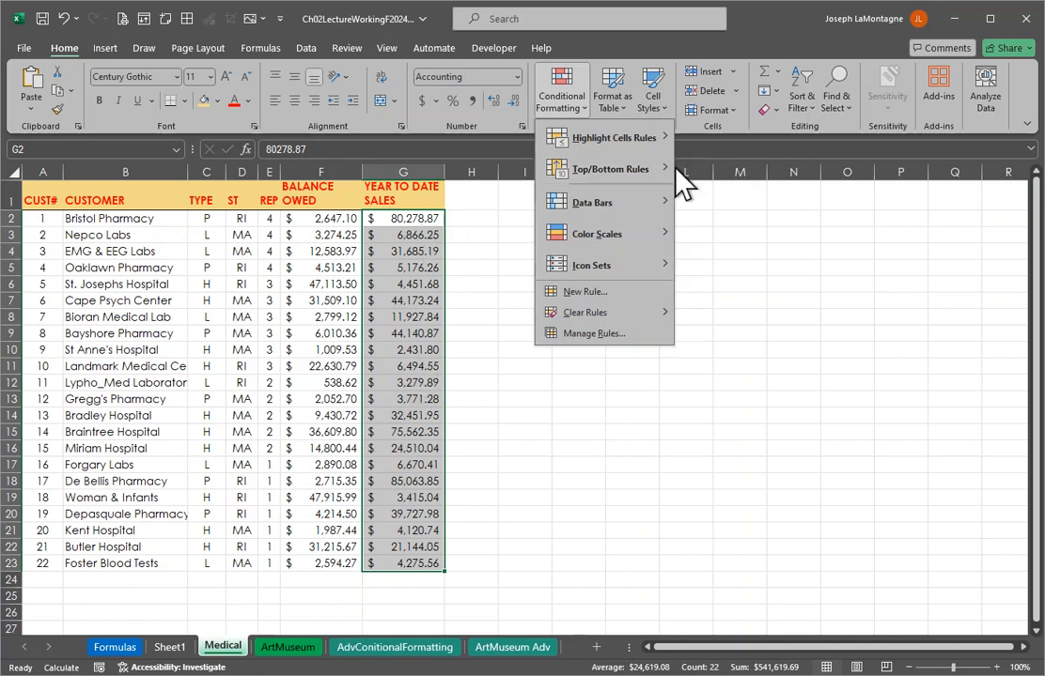
mouse_move(637, 170)
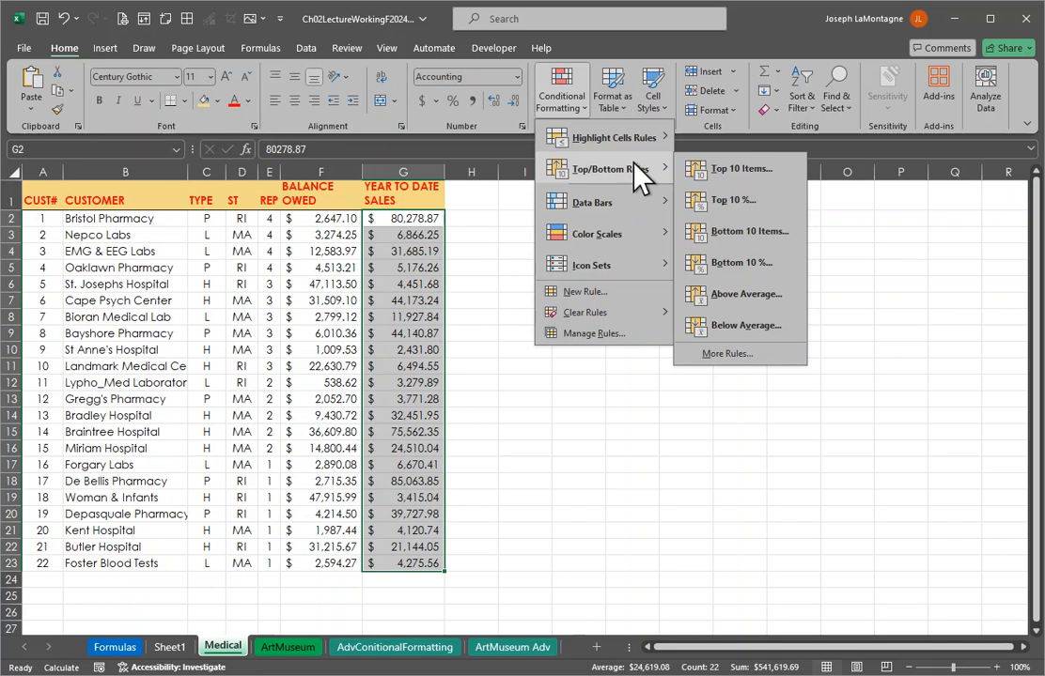
click(723, 172)
click(696, 330)
click(696, 331)
click(697, 331)
click(696, 331)
click(696, 331)
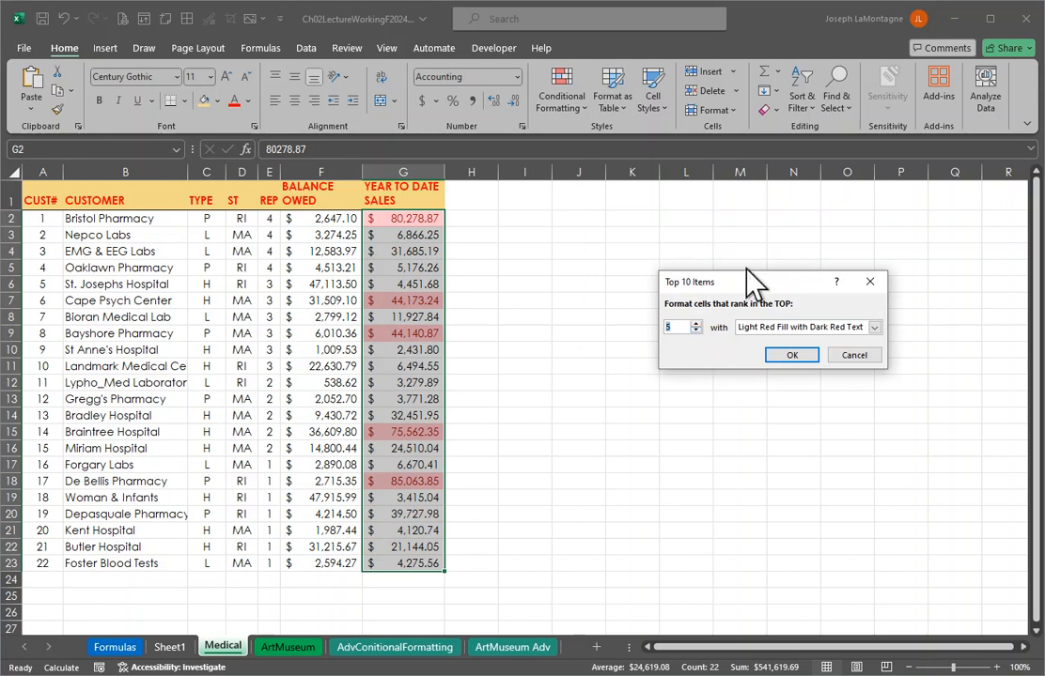
Preview the top-ranking rule with a count of 12 and return the count to 5
drag(748, 282, 586, 251)
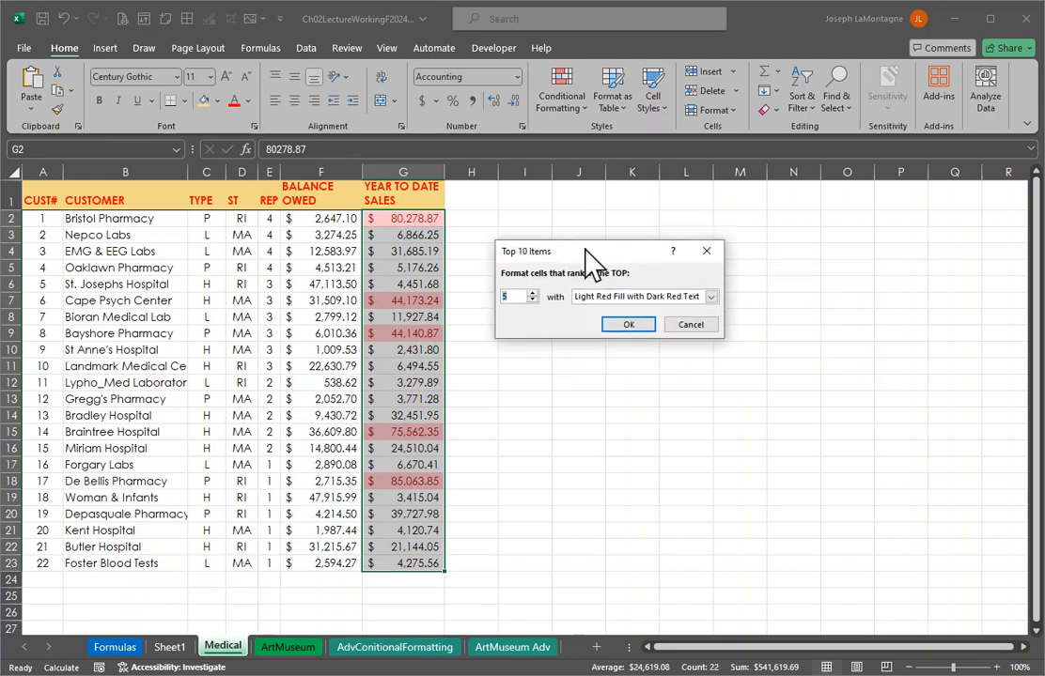
click(532, 292)
click(532, 292)
click(532, 292)
click(531, 292)
click(531, 292)
click(531, 292)
click(532, 293)
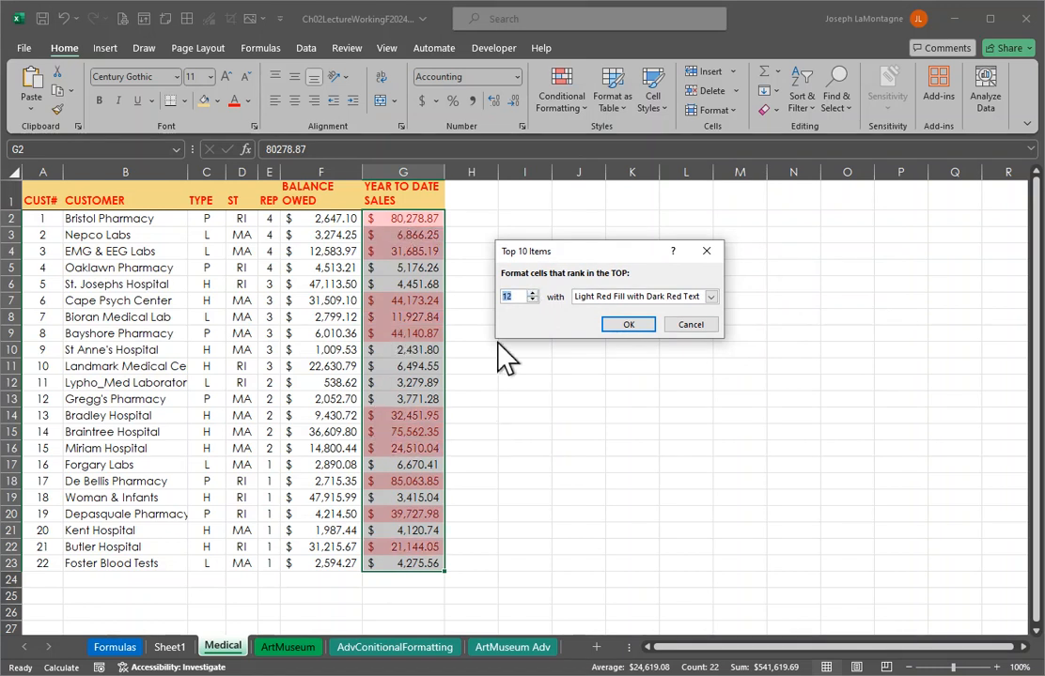
click(532, 300)
click(531, 301)
click(532, 301)
click(532, 300)
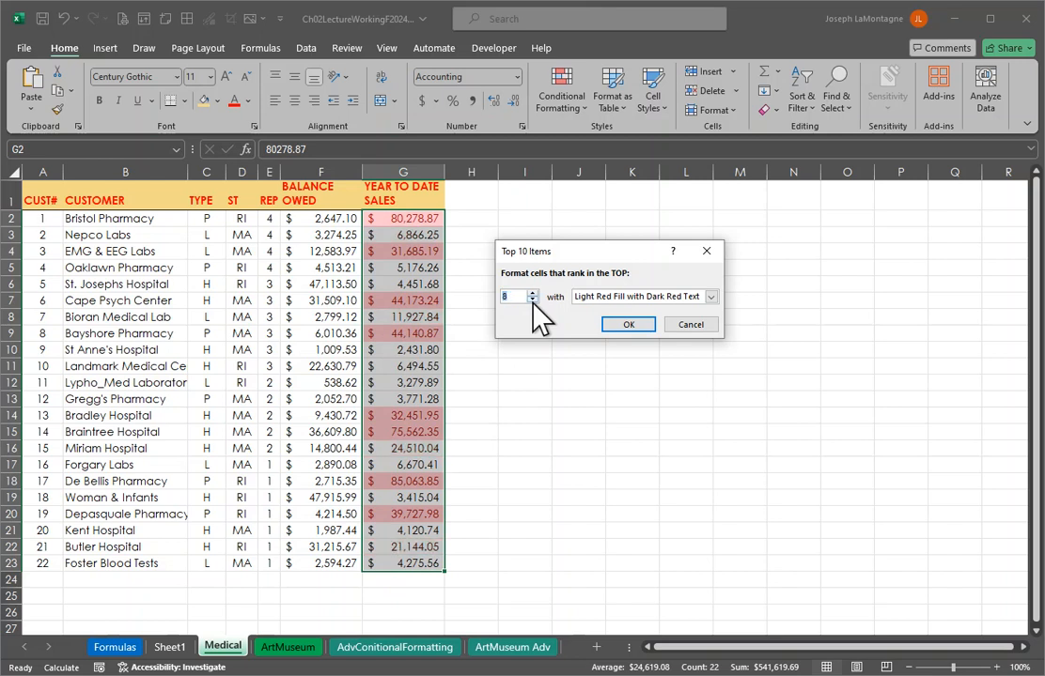
click(532, 300)
click(532, 300)
click(531, 300)
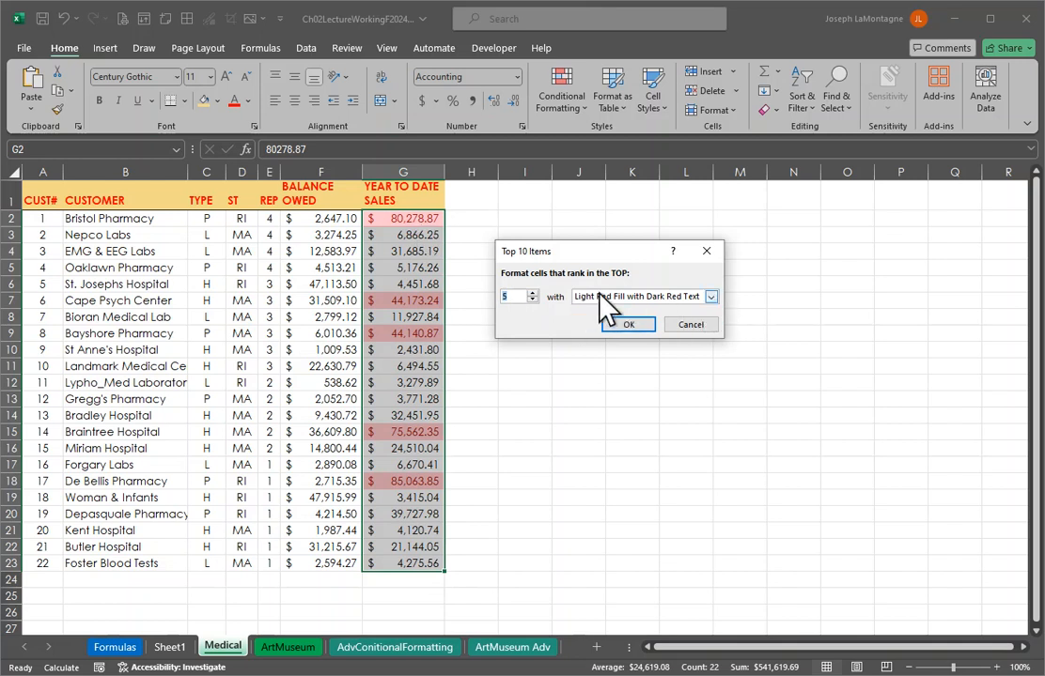
Preview the top 5 rule with Yellow Fill with Dark Yellow Text and with Green Fill with Dark Green Text
click(711, 297)
click(678, 320)
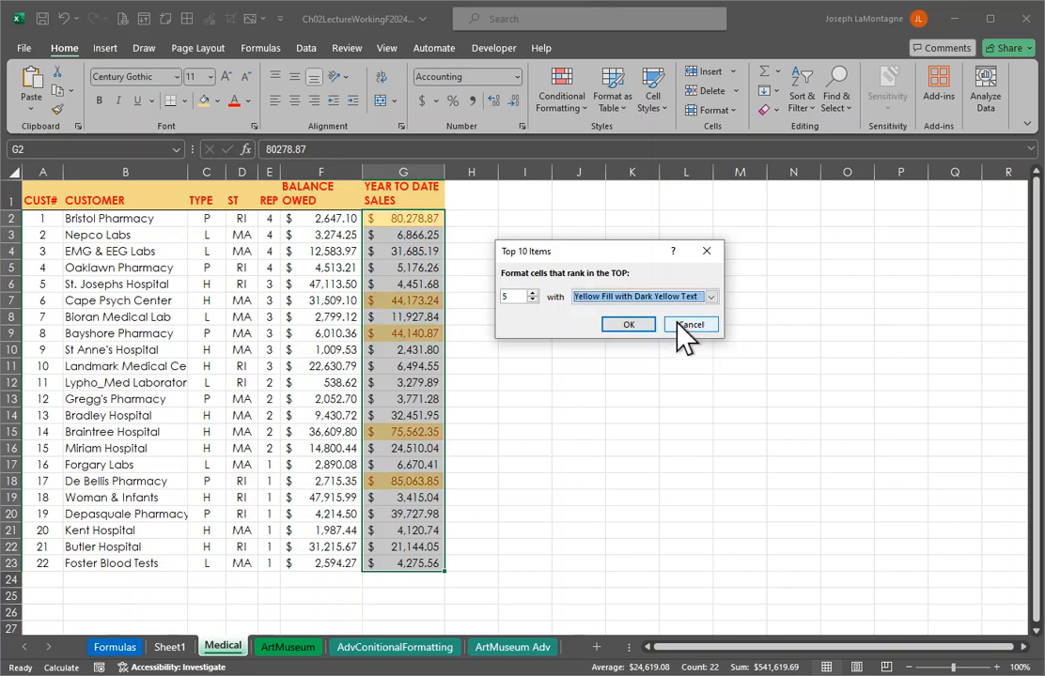
click(710, 297)
click(681, 331)
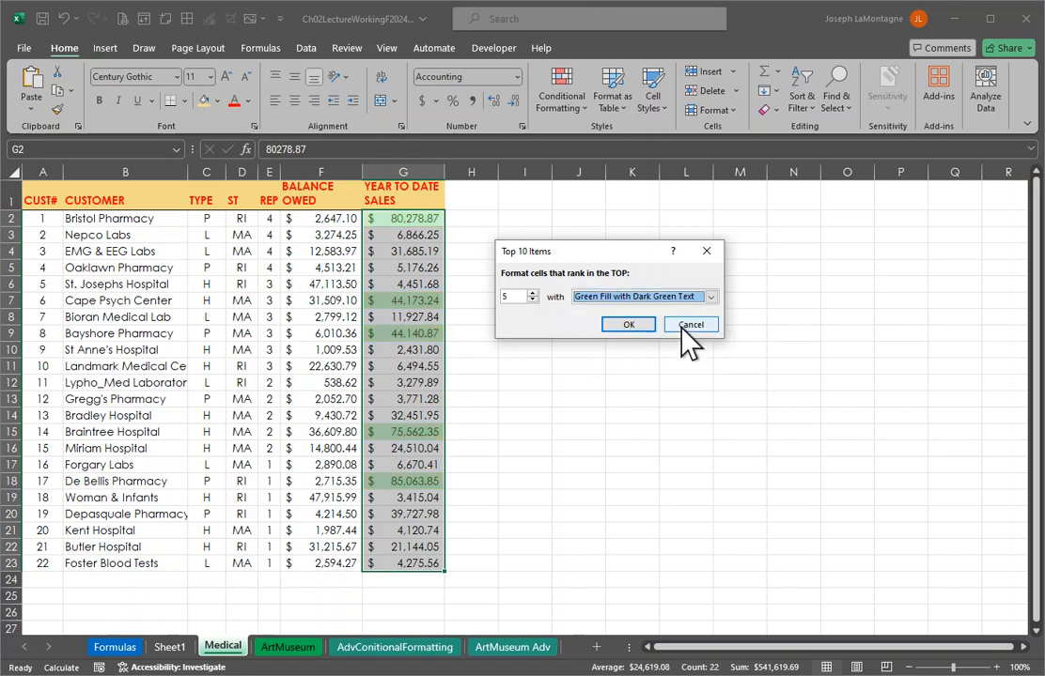
Choose a custom format for the top 5 rule with Bold font style and a dark blue fill
click(710, 297)
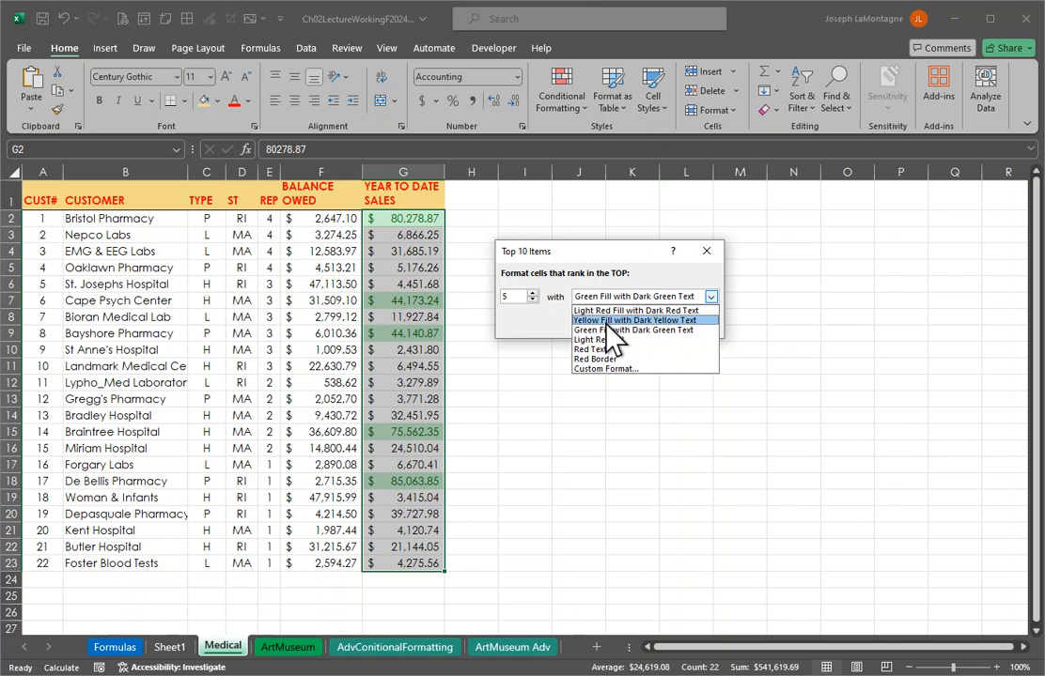
click(610, 369)
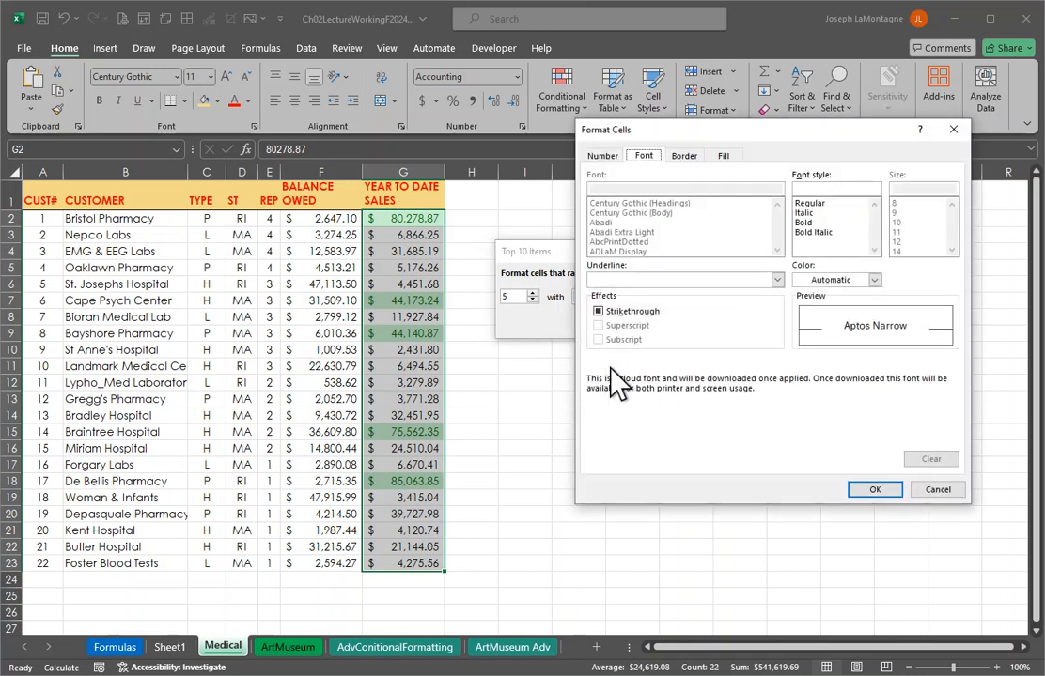
drag(744, 134, 667, 196)
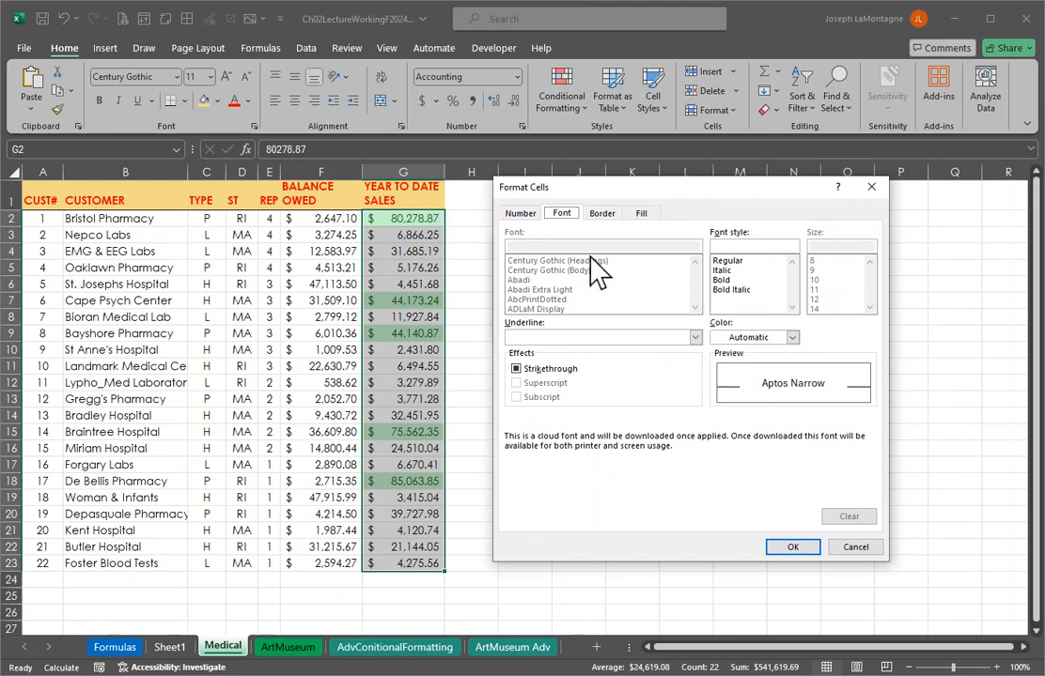
click(722, 281)
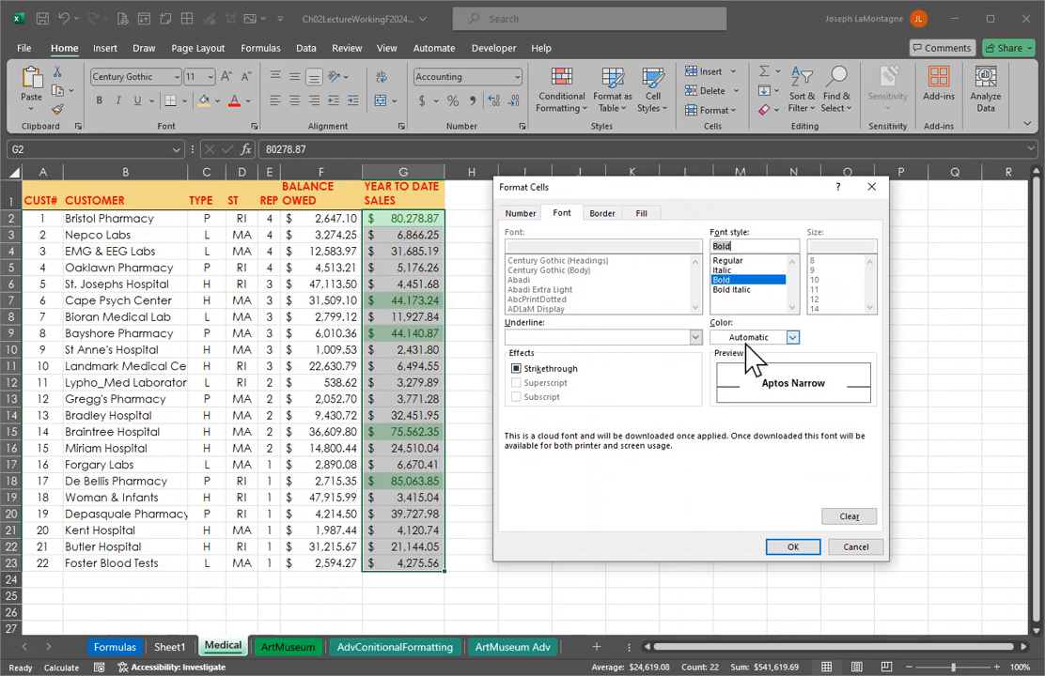
click(642, 216)
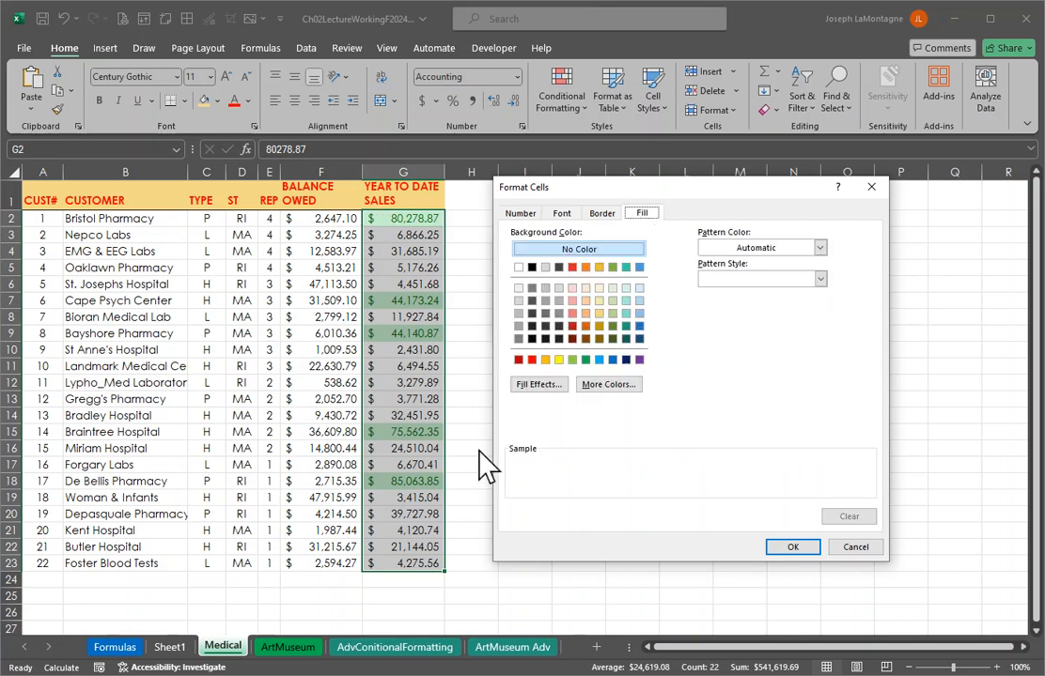
click(625, 360)
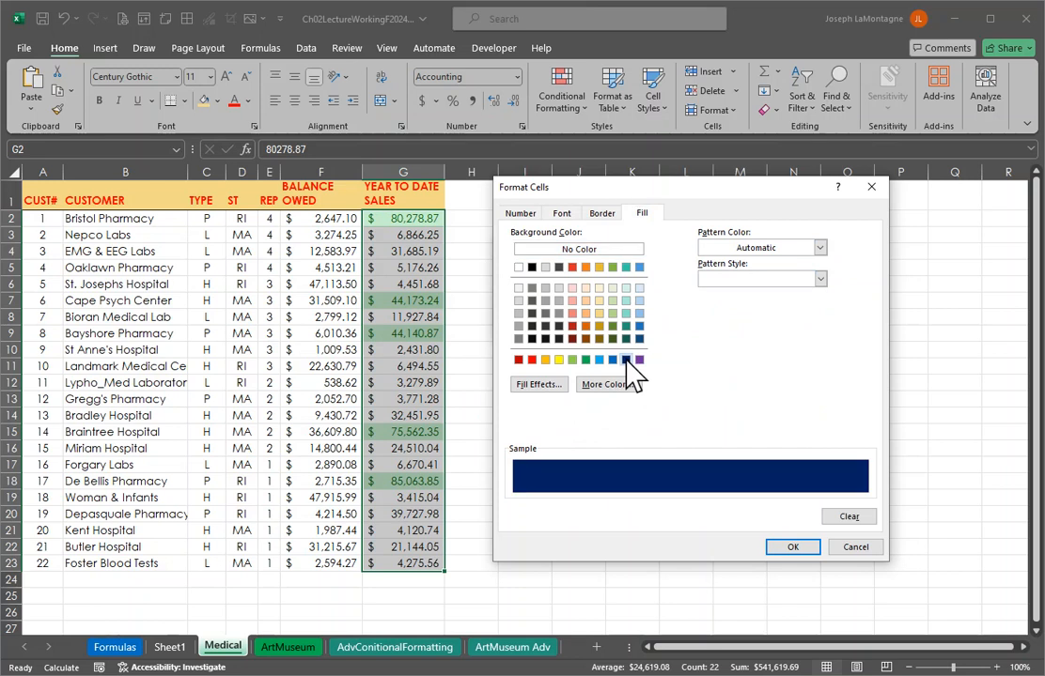
Set the custom format's font colour to white and apply the top 5 rule to the sales values
click(563, 214)
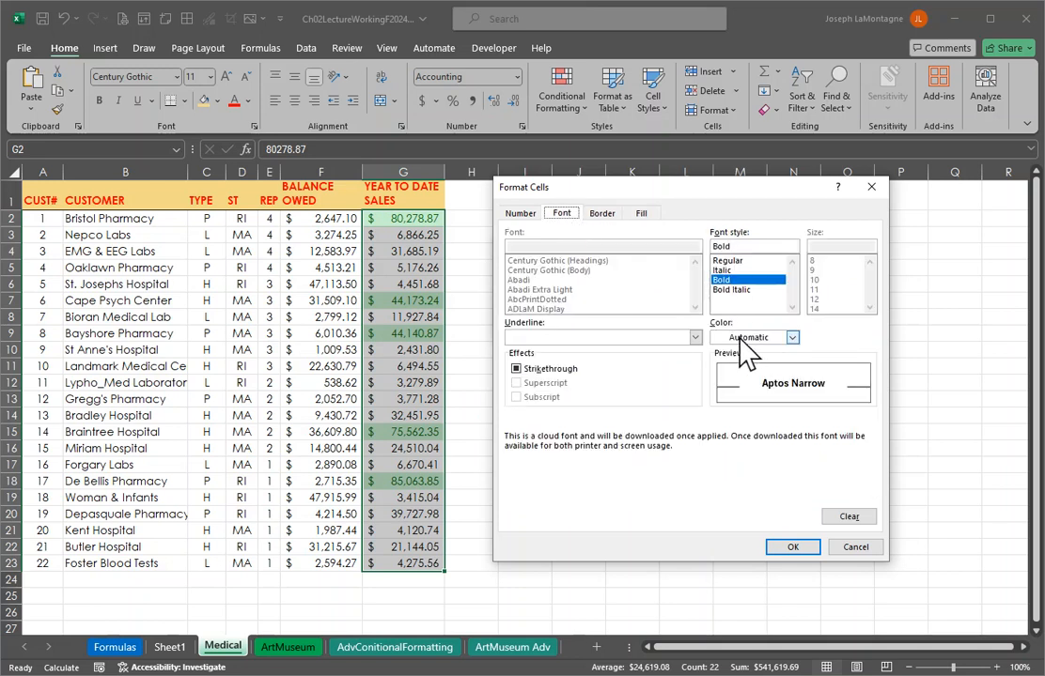
click(792, 338)
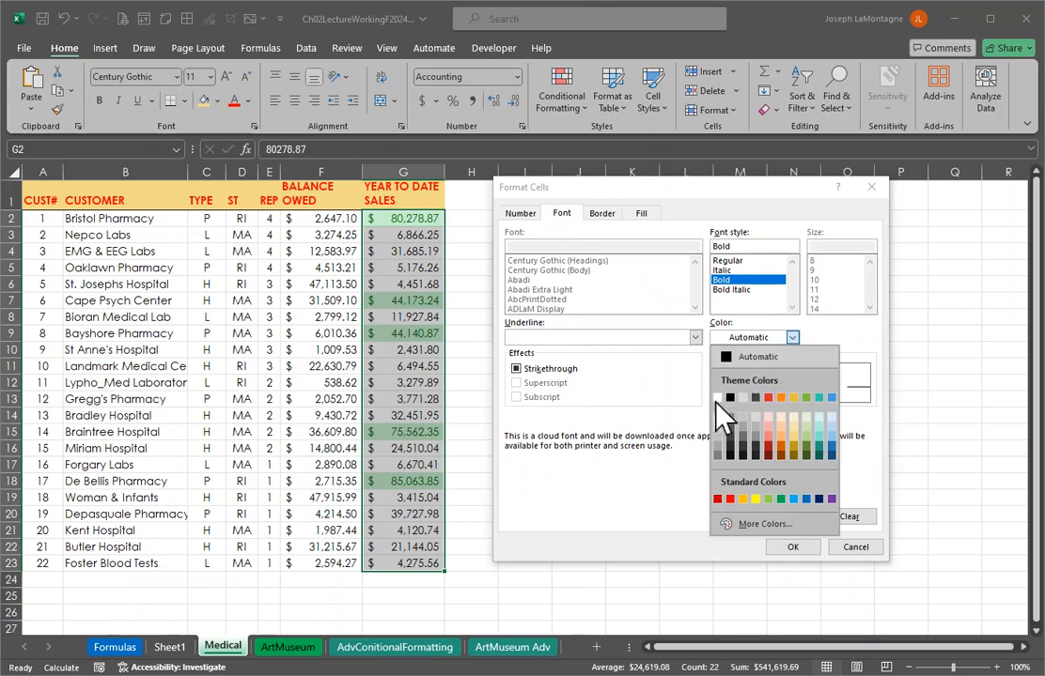
click(717, 400)
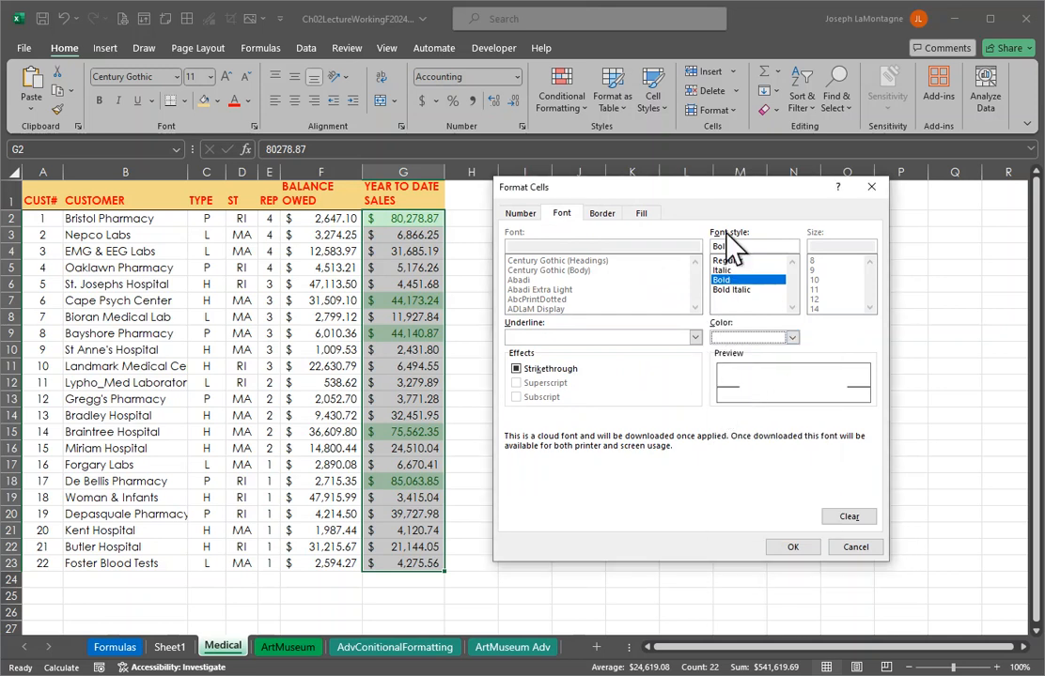
click(696, 339)
click(701, 344)
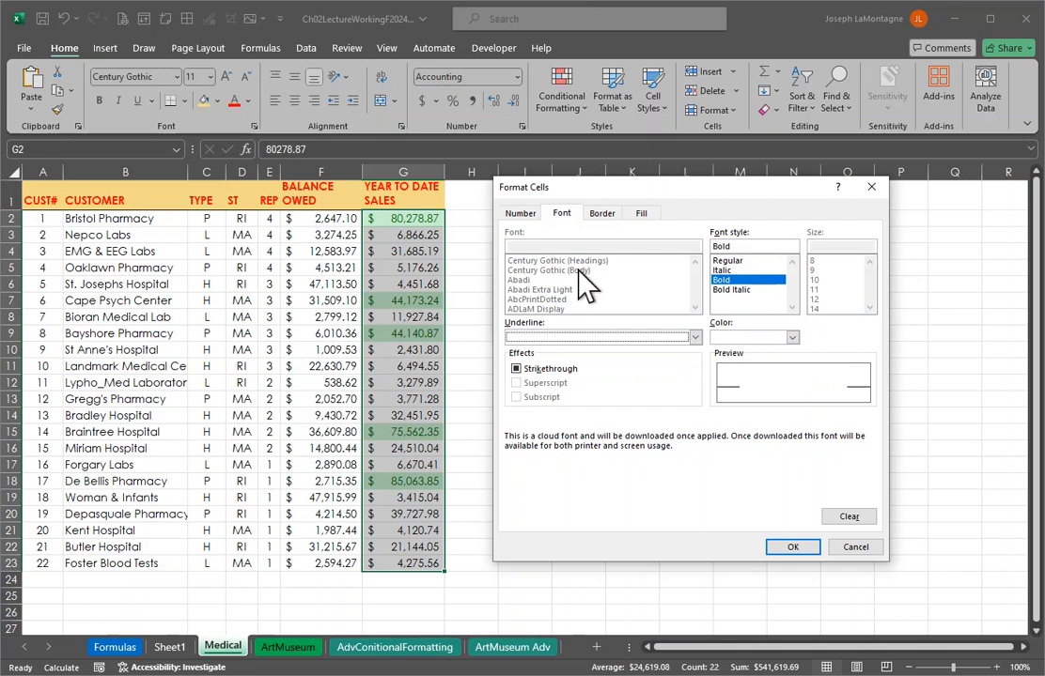
click(790, 548)
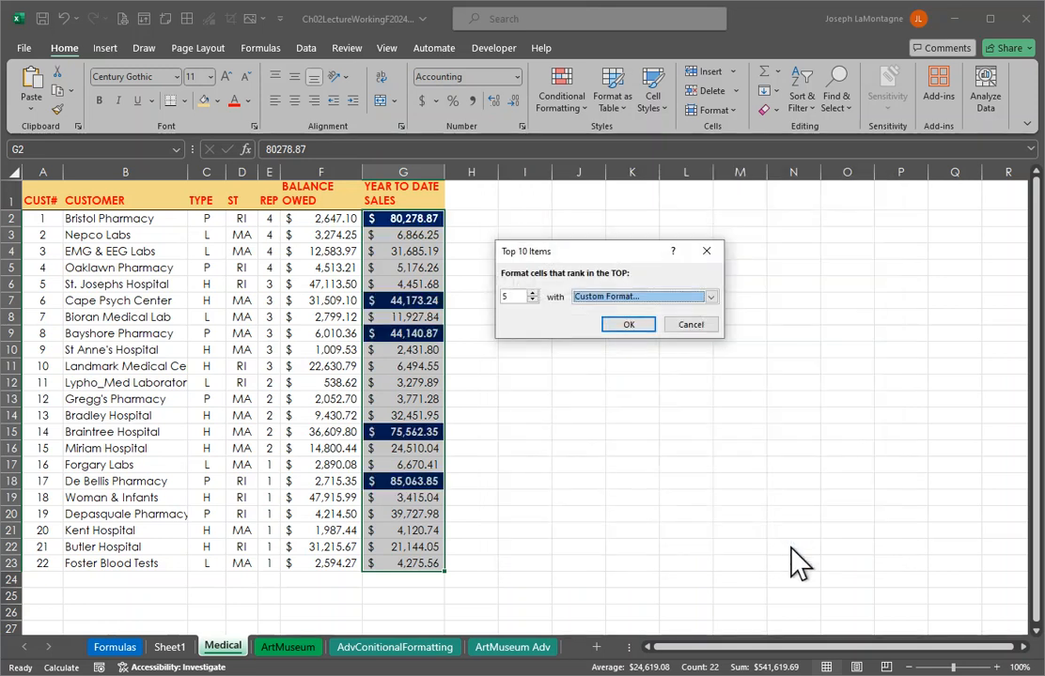
click(628, 325)
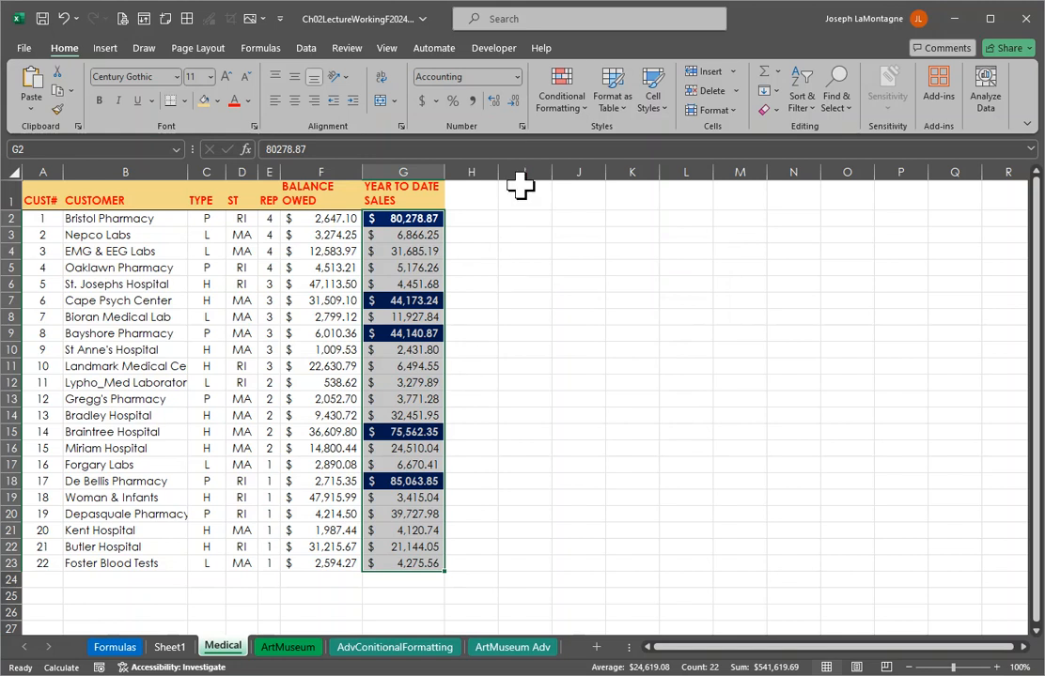
Start a Bottom 10 Items conditional formatting rule for the year-to-date sales values and reduce its count to 2
click(556, 105)
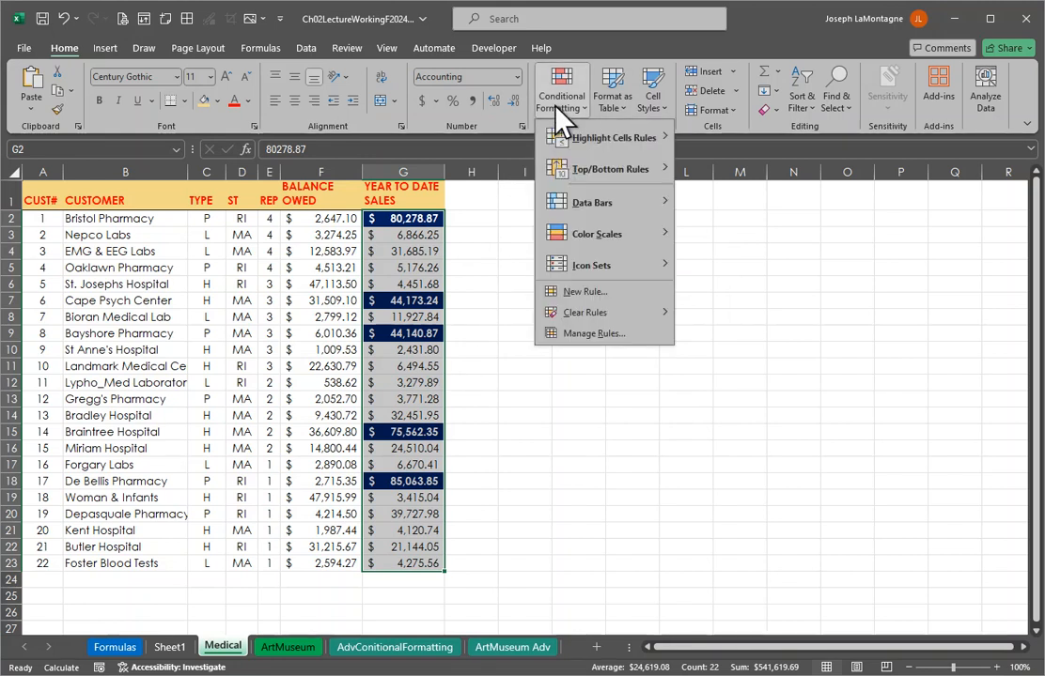
mouse_move(586, 172)
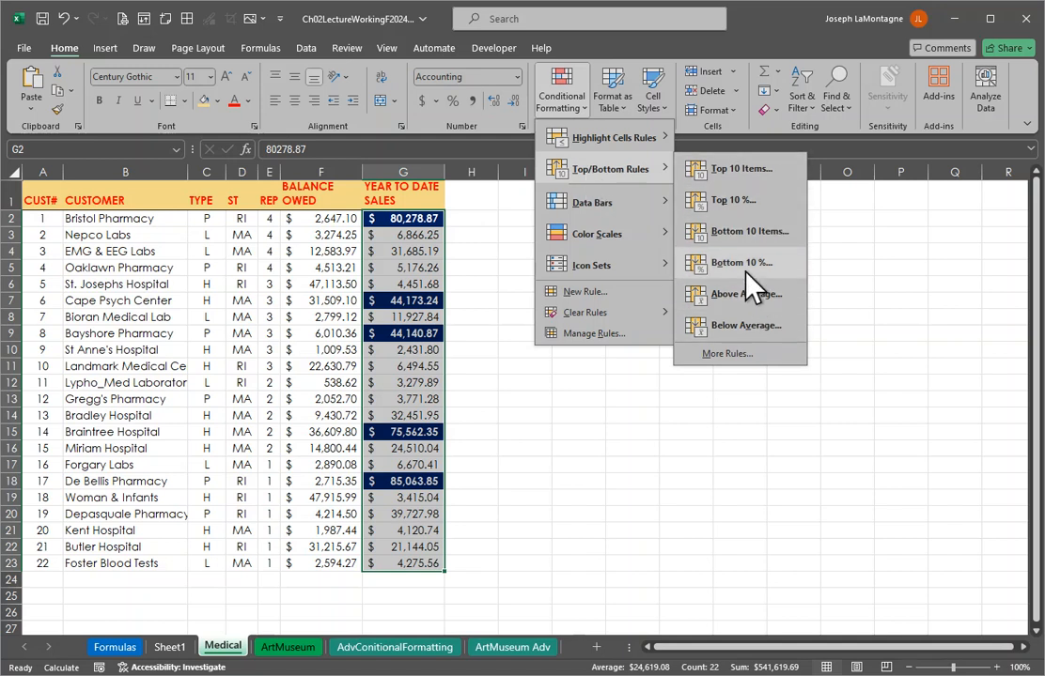
click(737, 233)
click(532, 300)
click(533, 300)
click(533, 300)
click(533, 300)
click(533, 299)
click(533, 301)
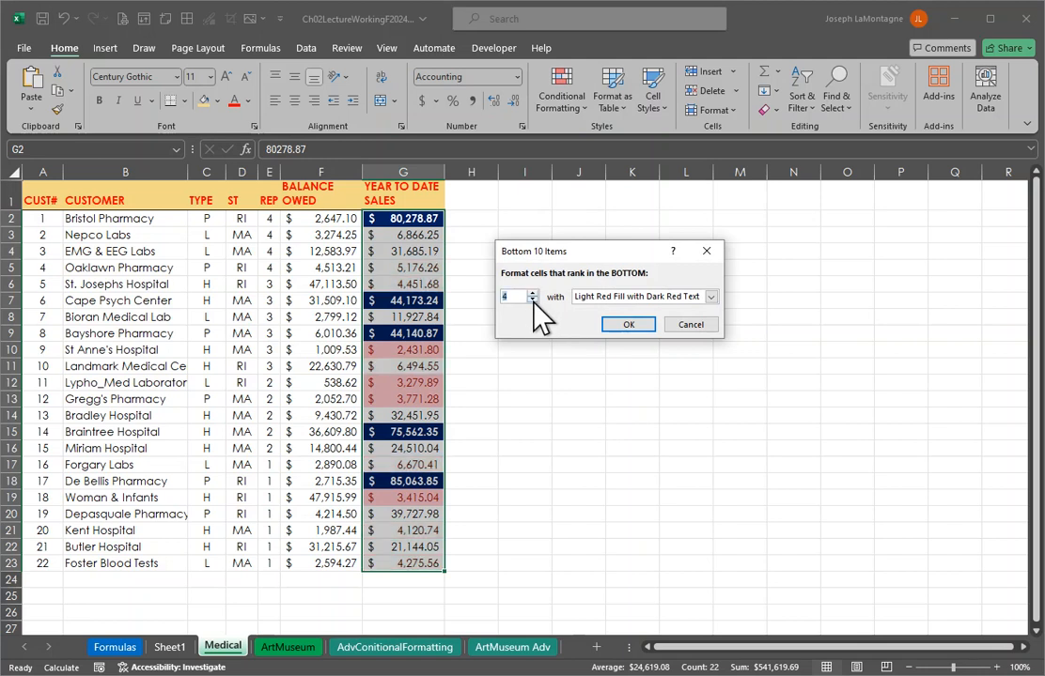
click(533, 301)
click(533, 301)
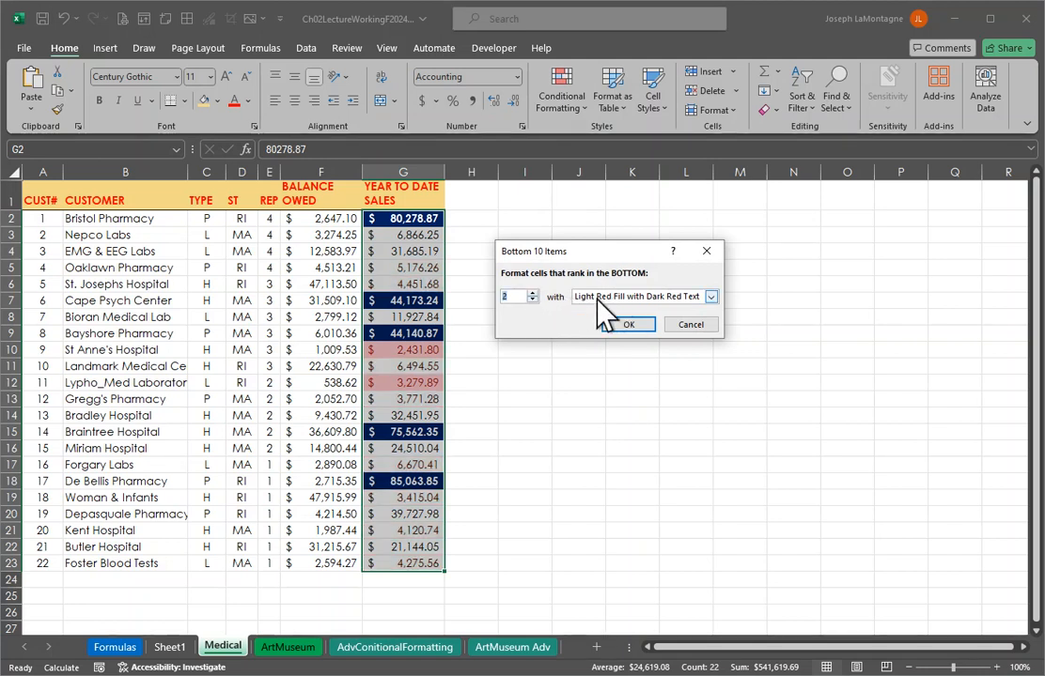
Give the bottom 2 rule a custom format with a light gold fill and apply it to the sales values
click(712, 298)
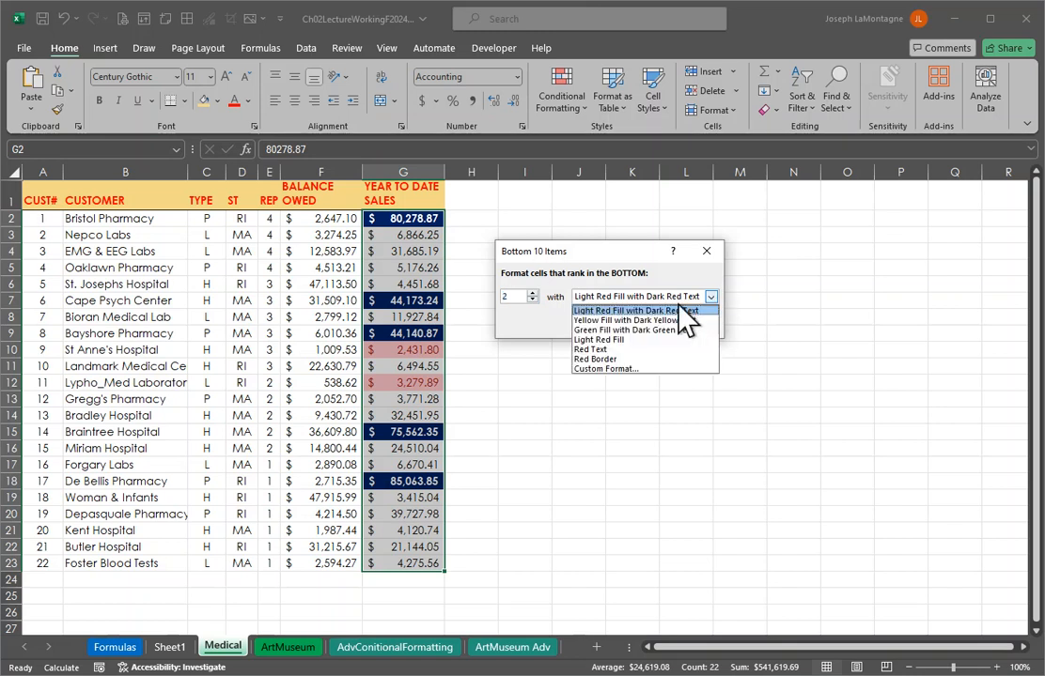
click(591, 369)
click(563, 126)
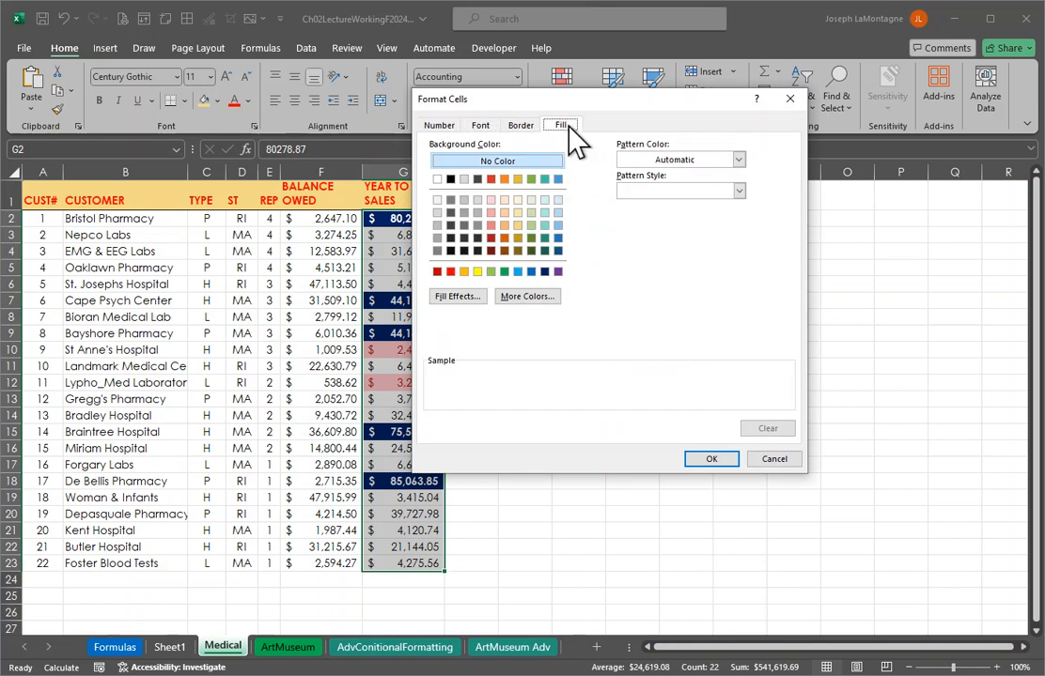
click(518, 213)
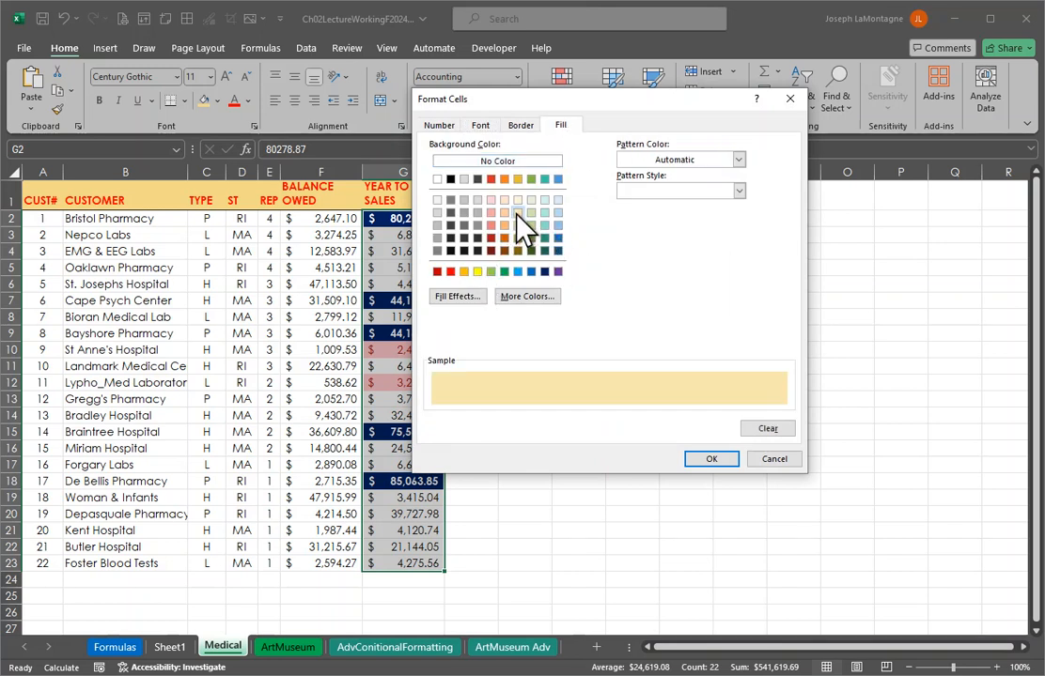
click(711, 461)
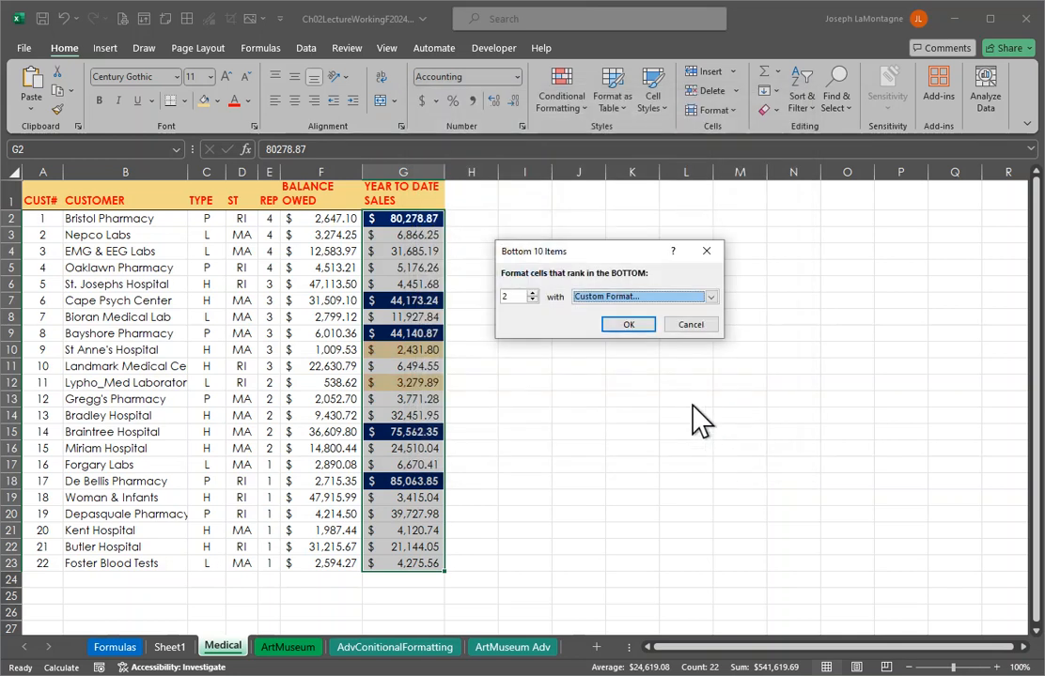
click(628, 324)
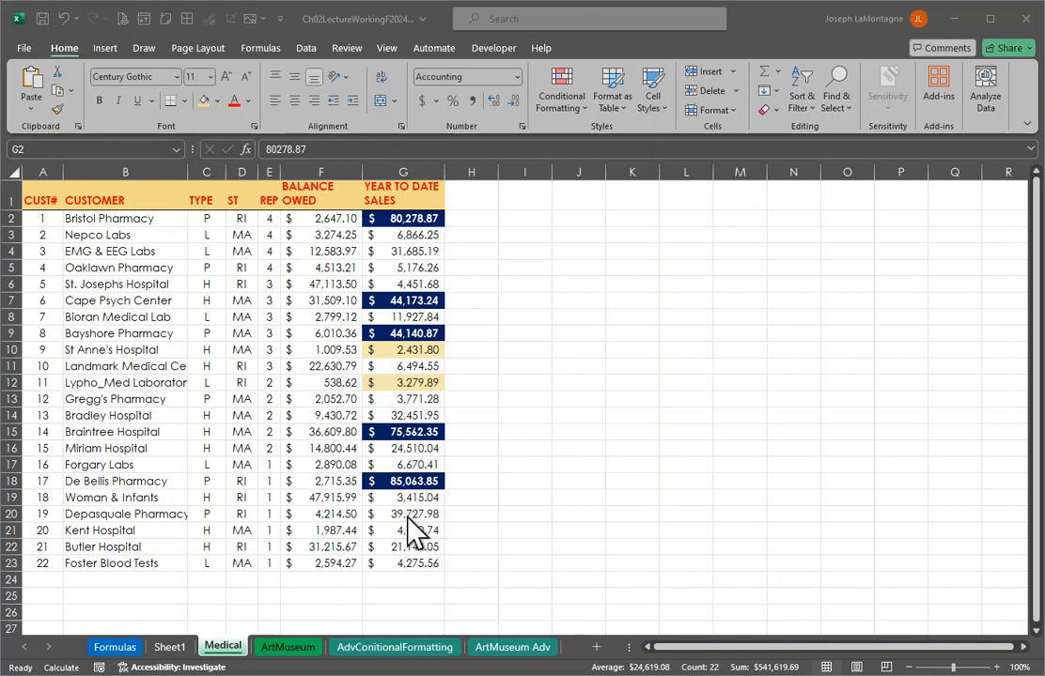
Edit the existing Top 5 rule on the sales values so that it ranks the top 3
click(407, 218)
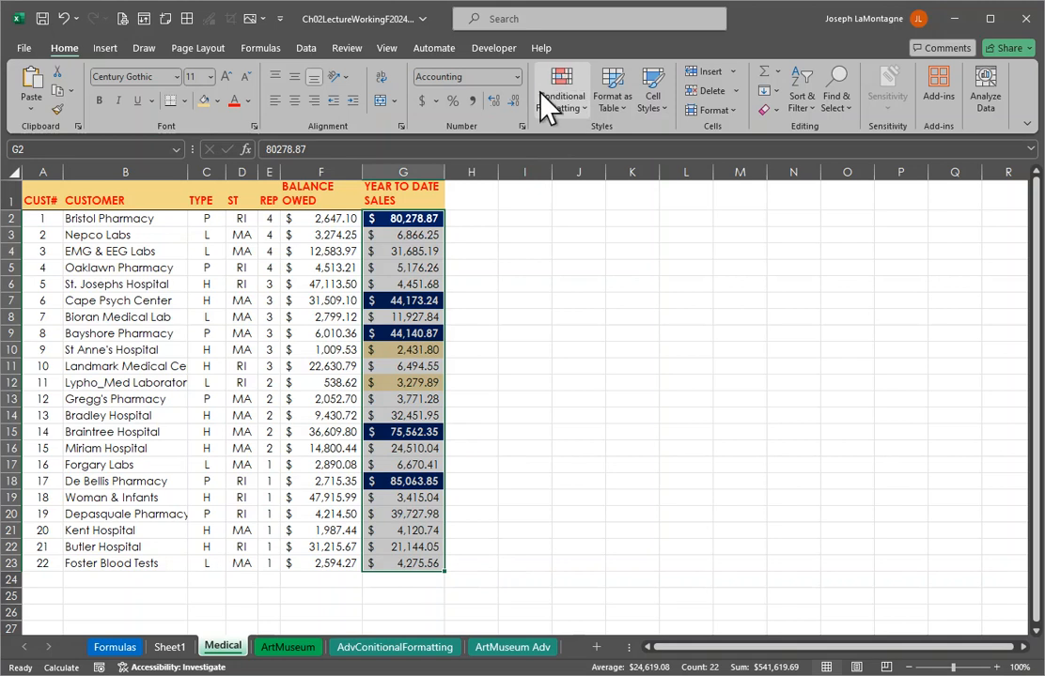
click(573, 105)
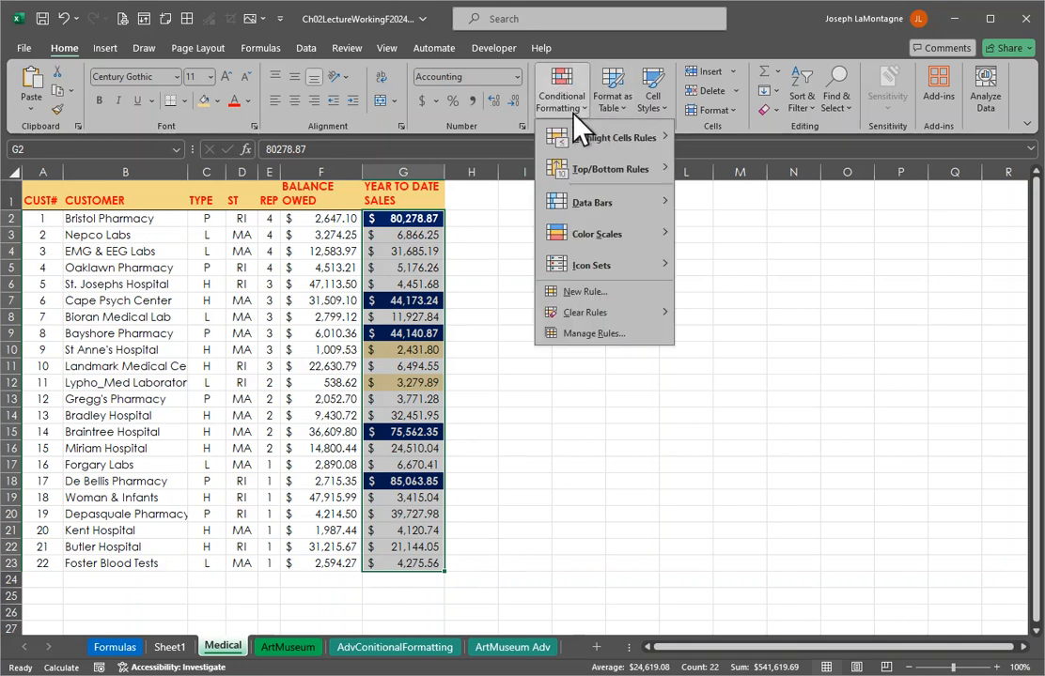
click(593, 335)
drag(619, 212, 644, 267)
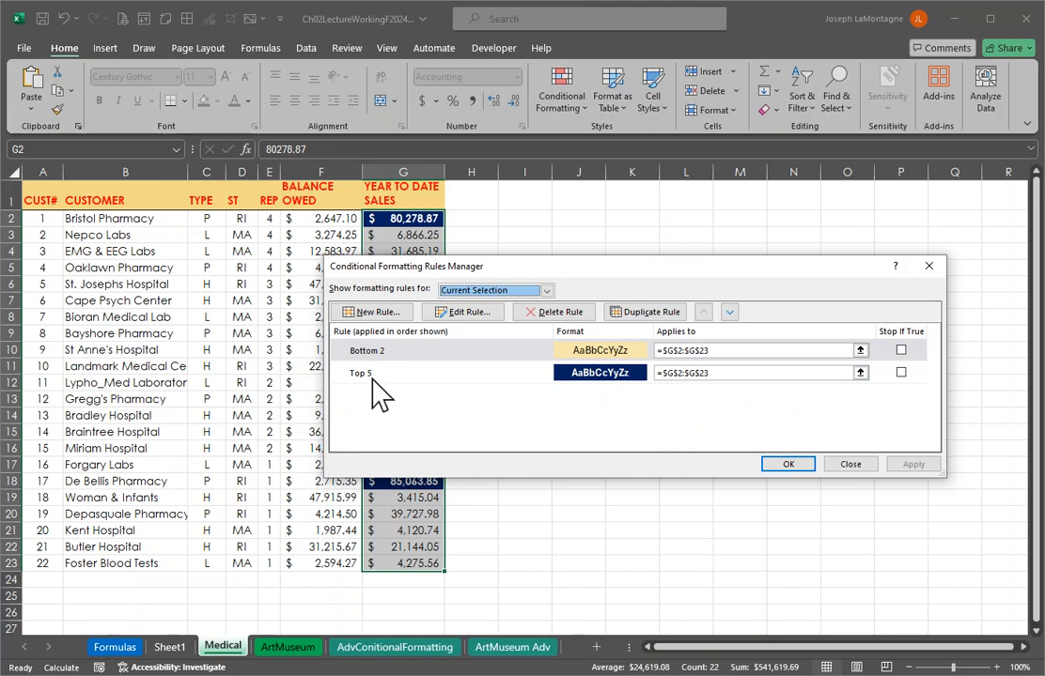
click(470, 372)
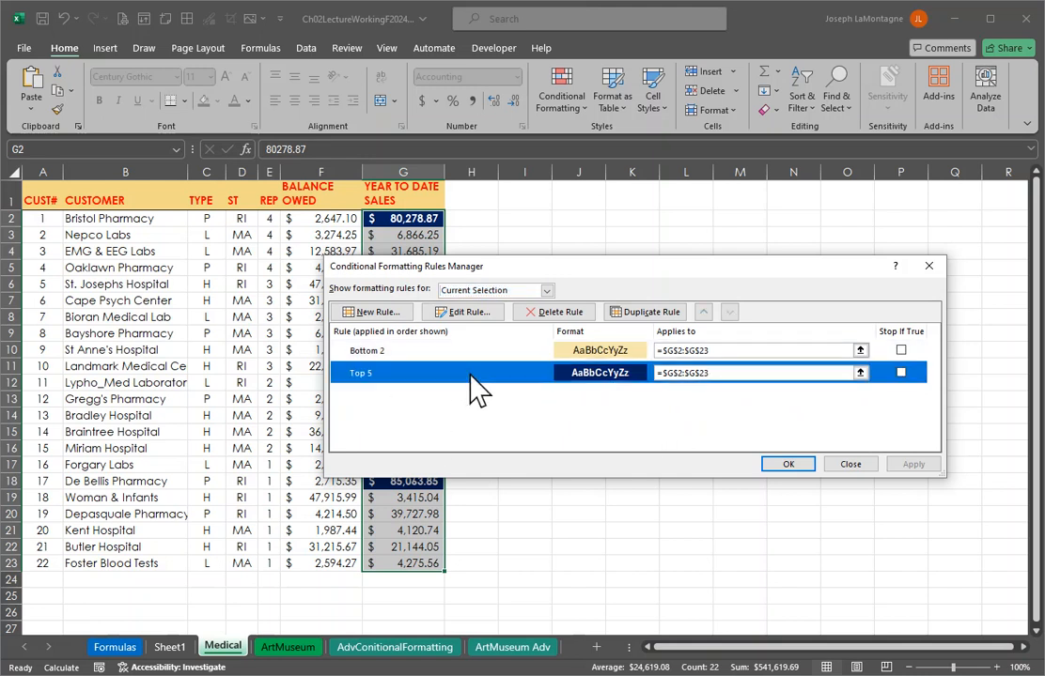
click(464, 311)
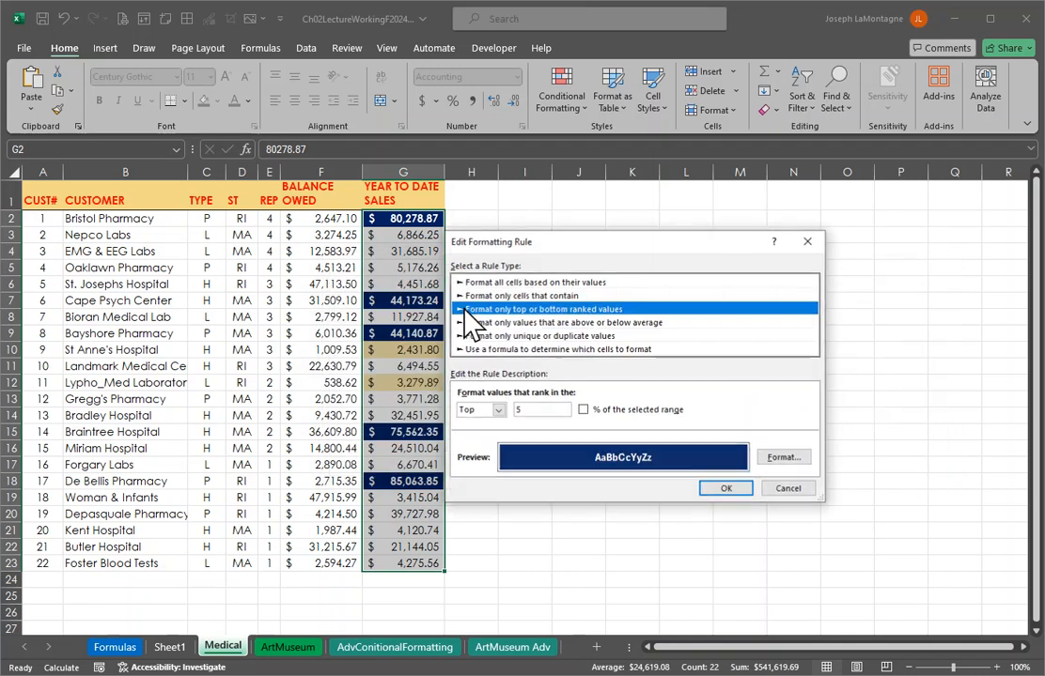
click(531, 411)
double_click(515, 409)
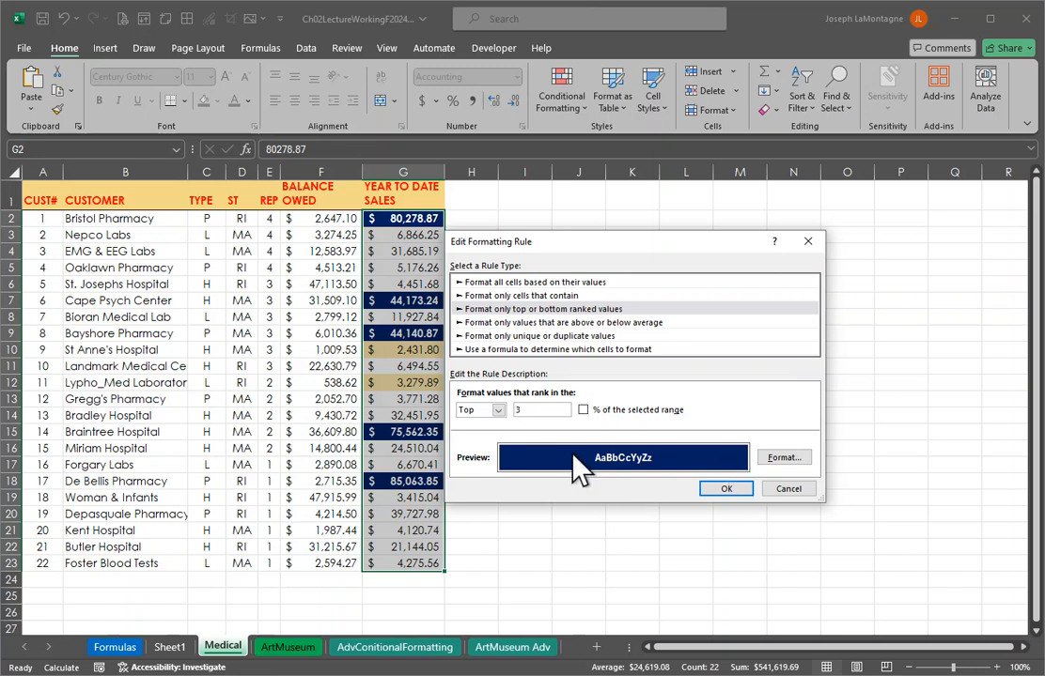
Change the top 3 rule's format to a light blue fill with Automatic font colour and apply the edited rule
click(785, 458)
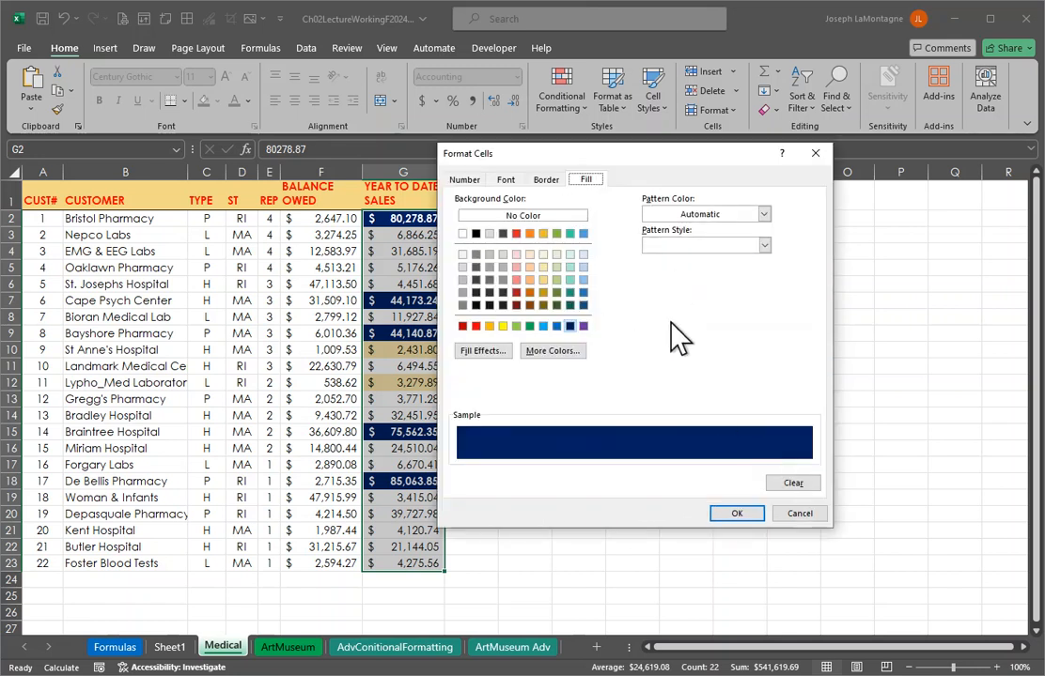
drag(655, 154, 701, 182)
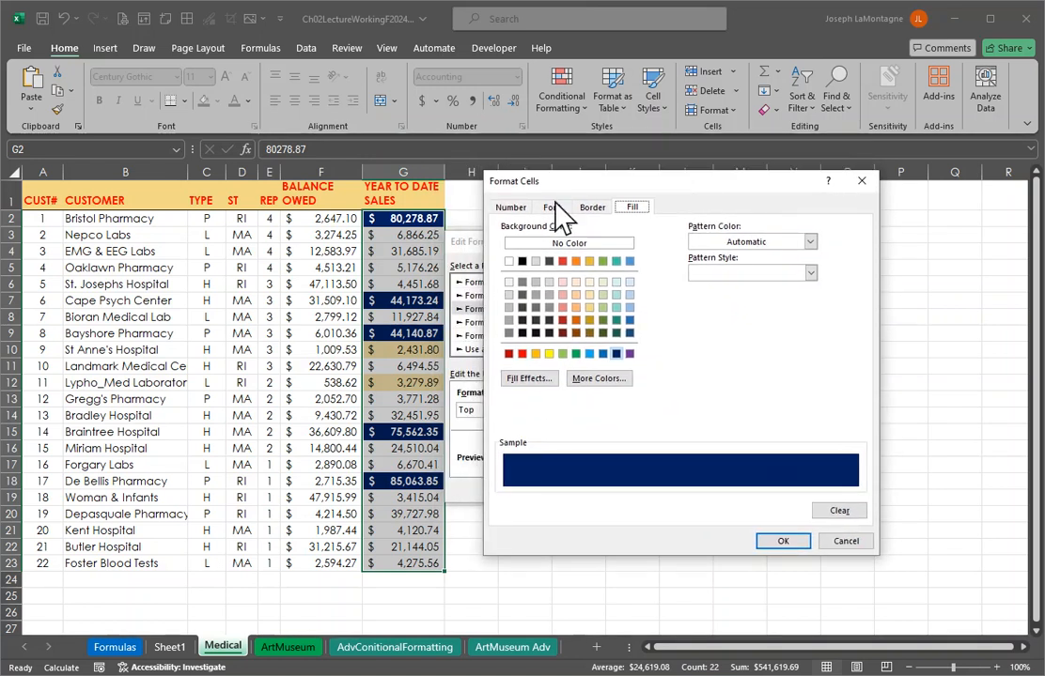
click(590, 354)
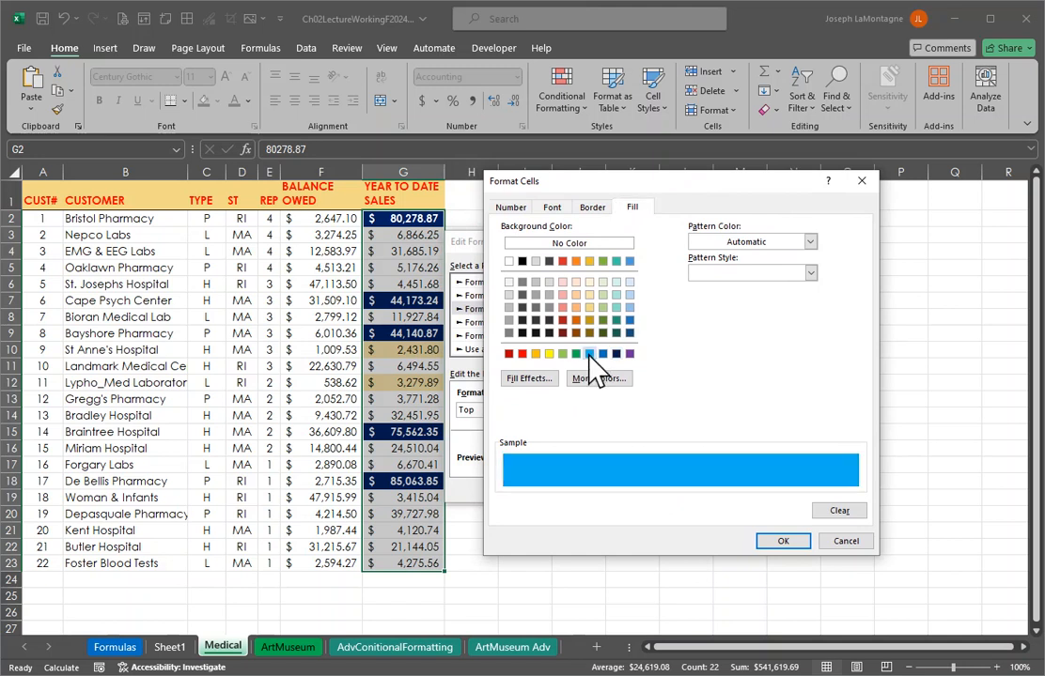
click(552, 207)
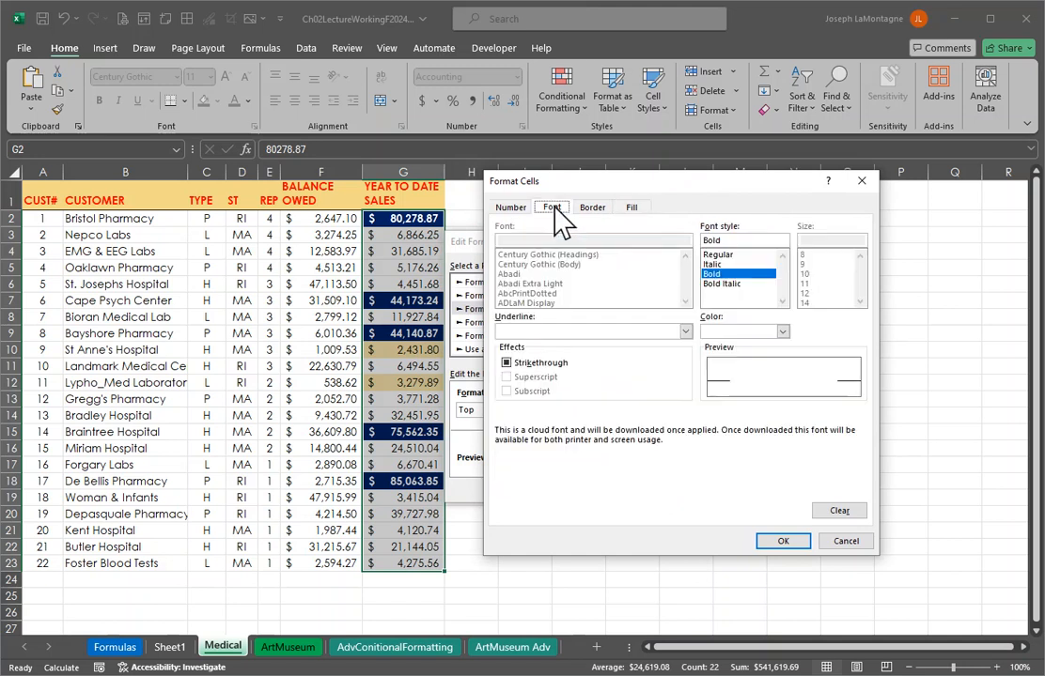
click(782, 332)
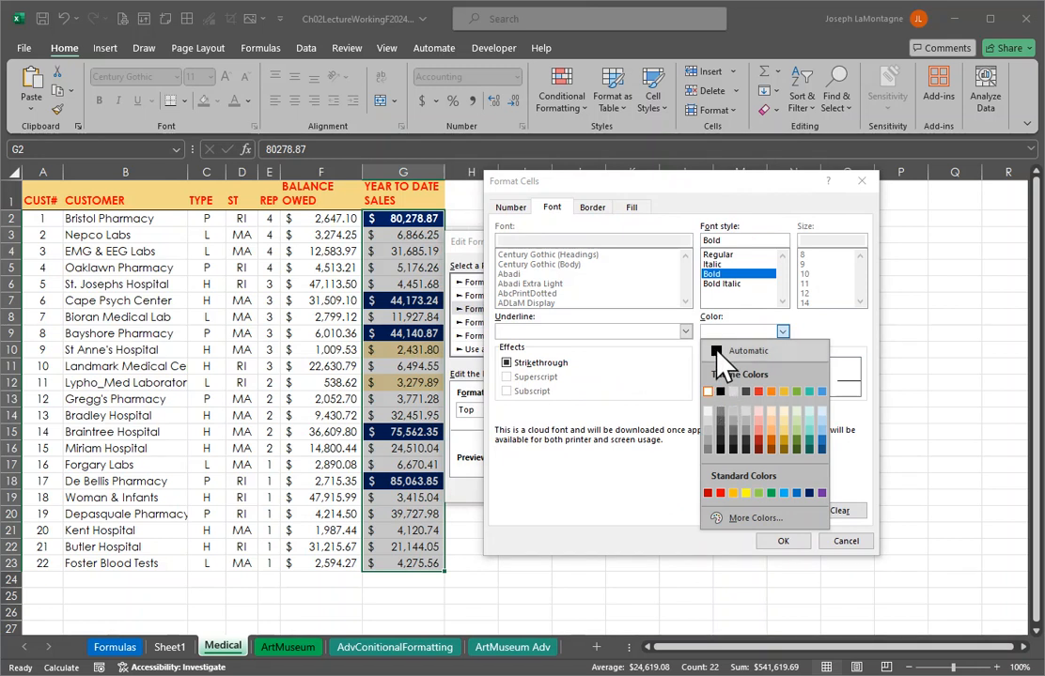
click(720, 349)
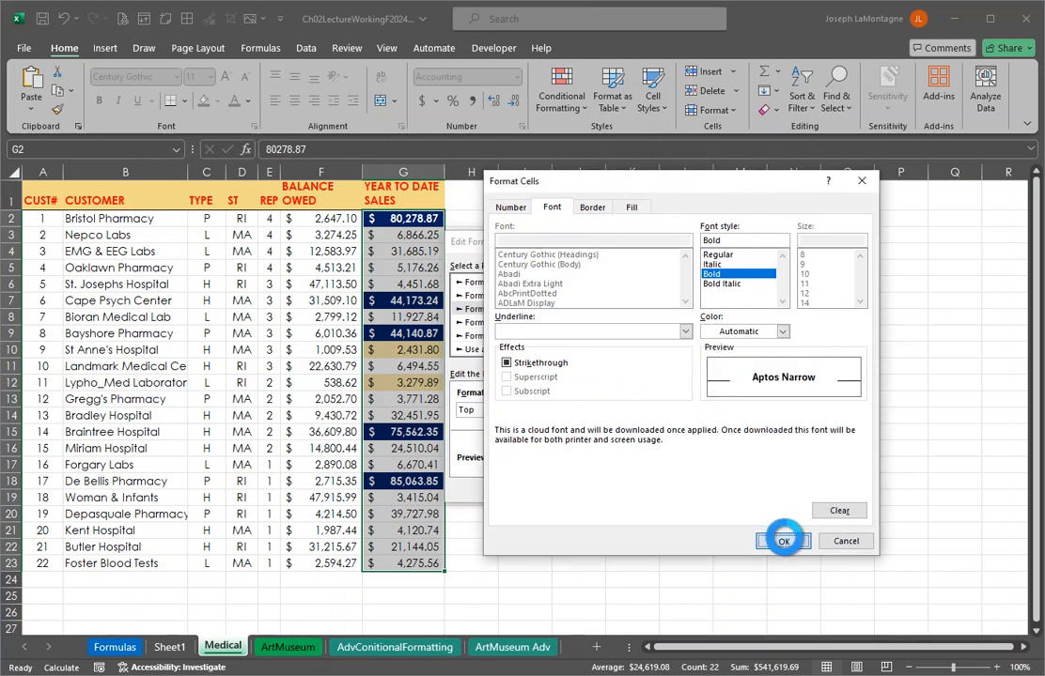
click(784, 542)
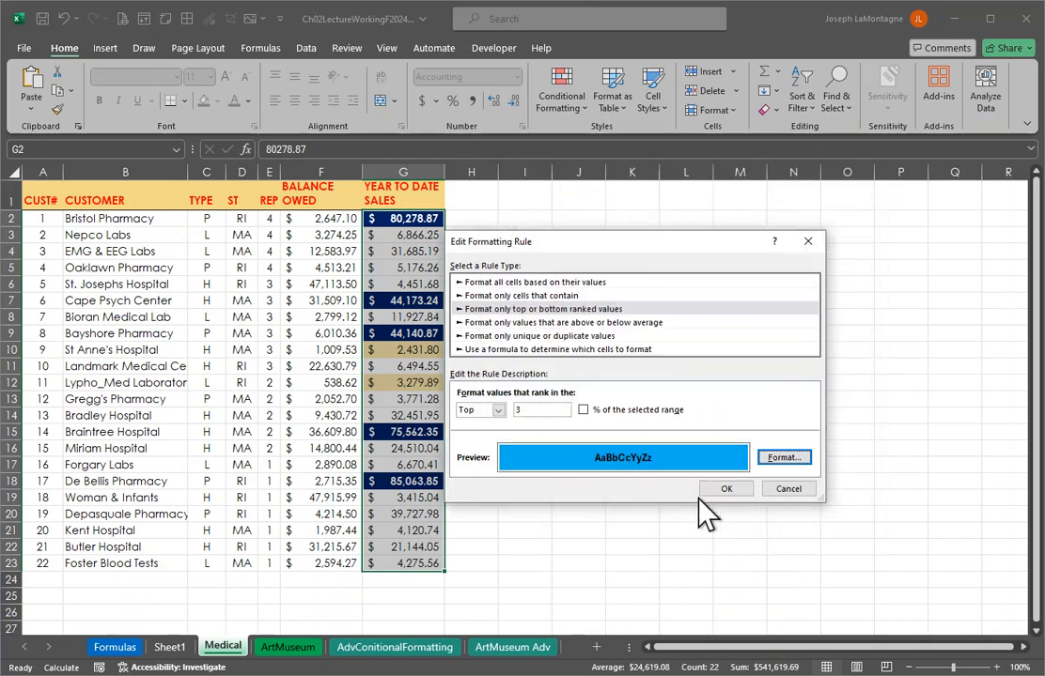
click(725, 488)
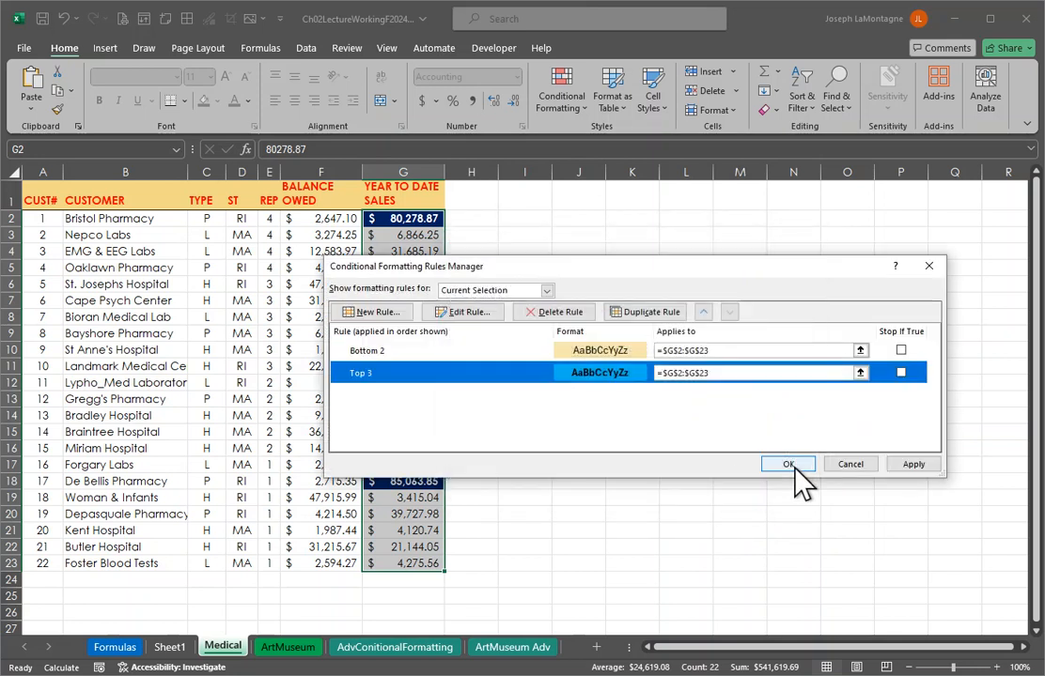
click(789, 464)
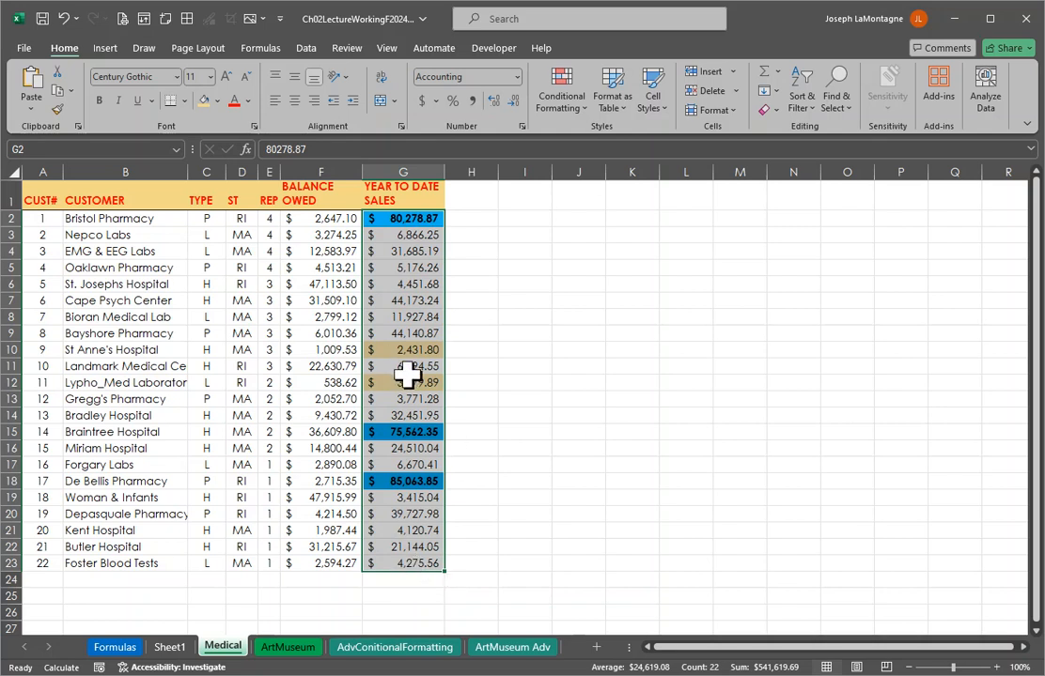
click(578, 106)
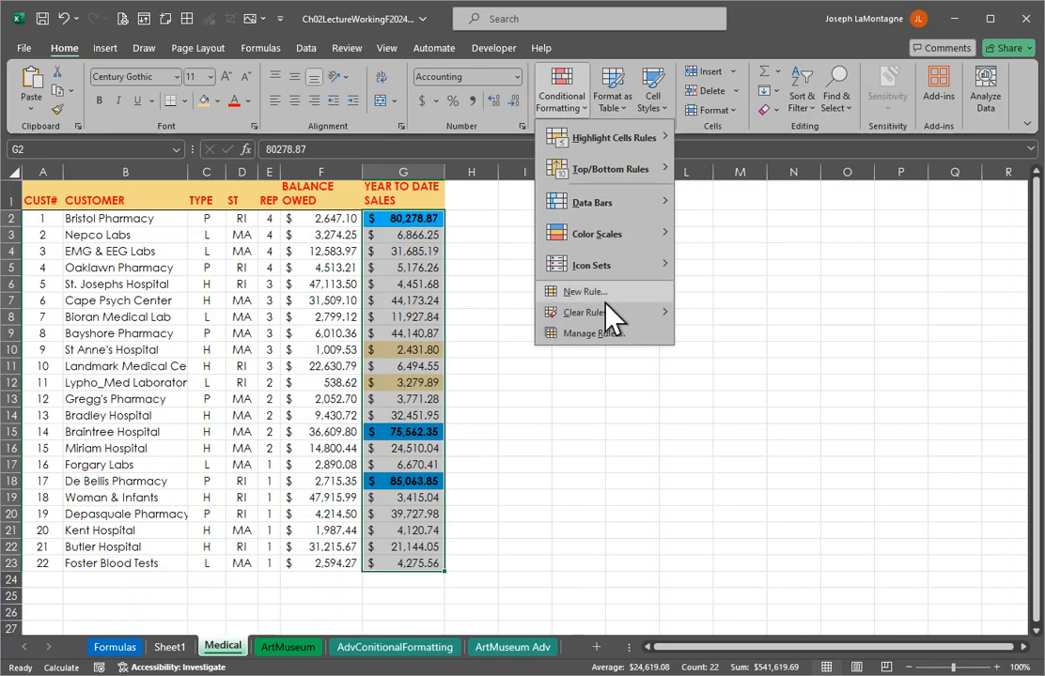
mouse_move(606, 310)
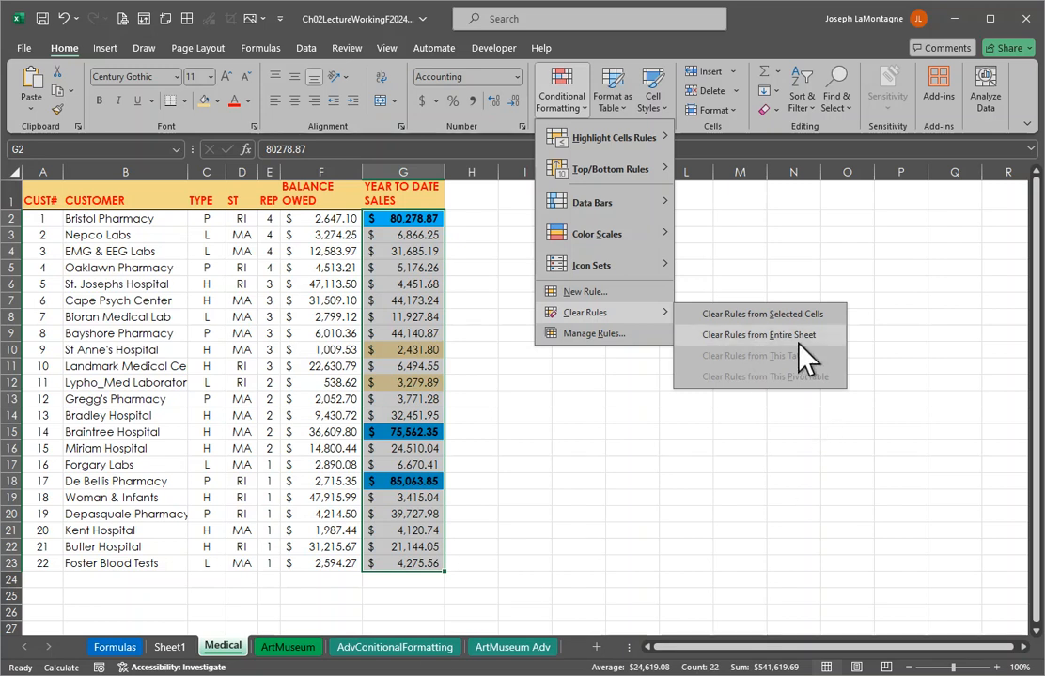
click(579, 413)
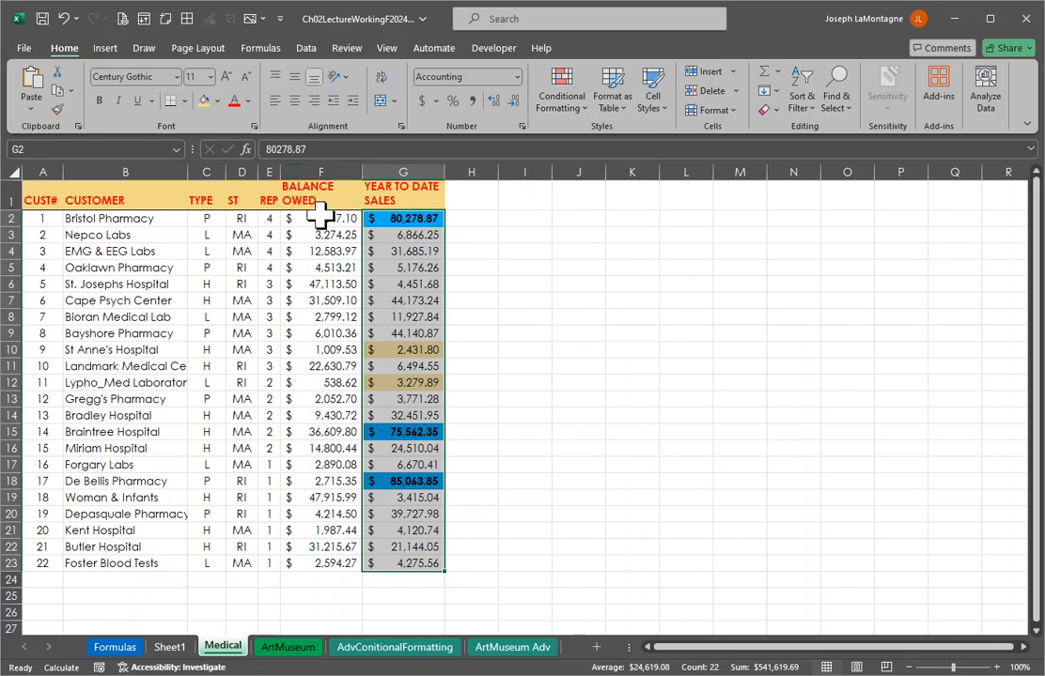
Highlight Balance Owed values in F2:F23 greater than 30000 with Light Red Fill with Dark Red Text
drag(320, 218, 335, 560)
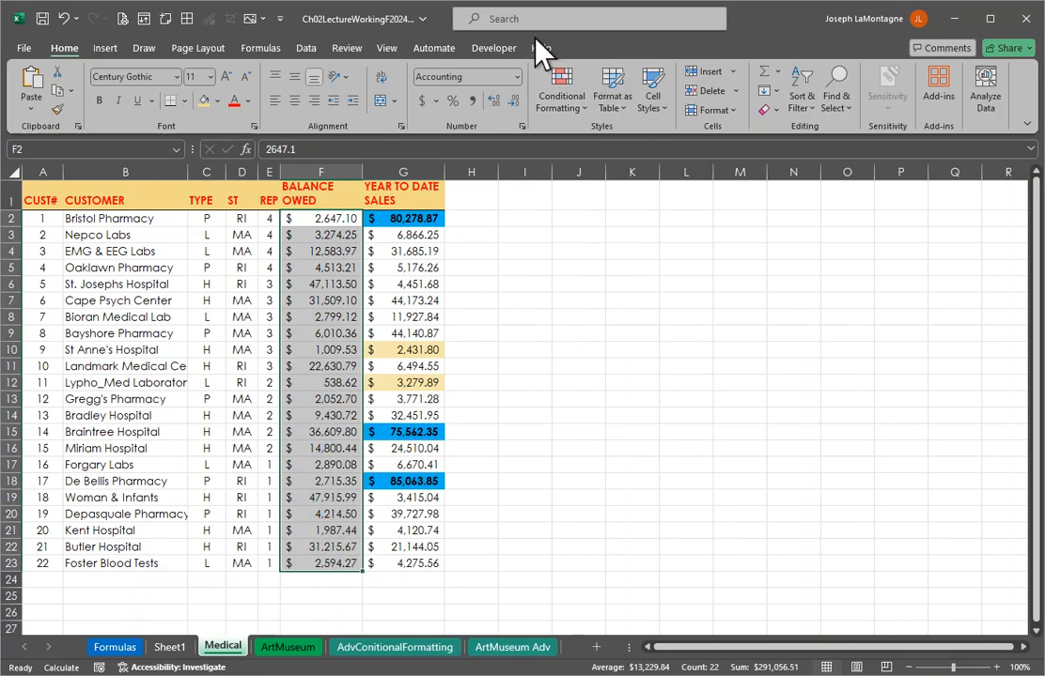
click(580, 105)
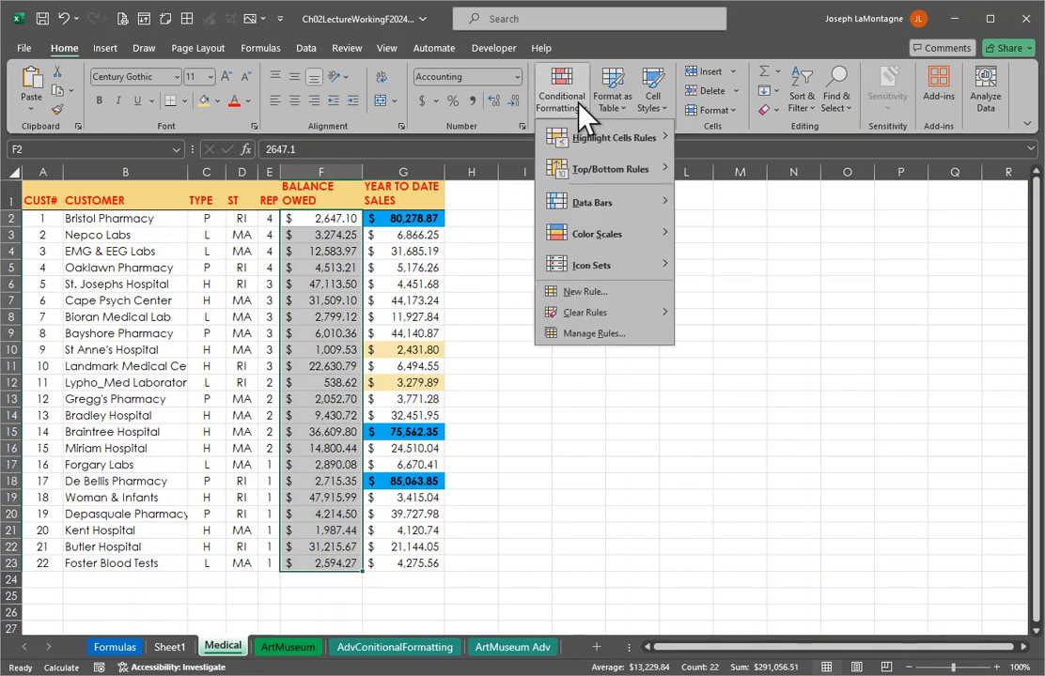
mouse_move(601, 138)
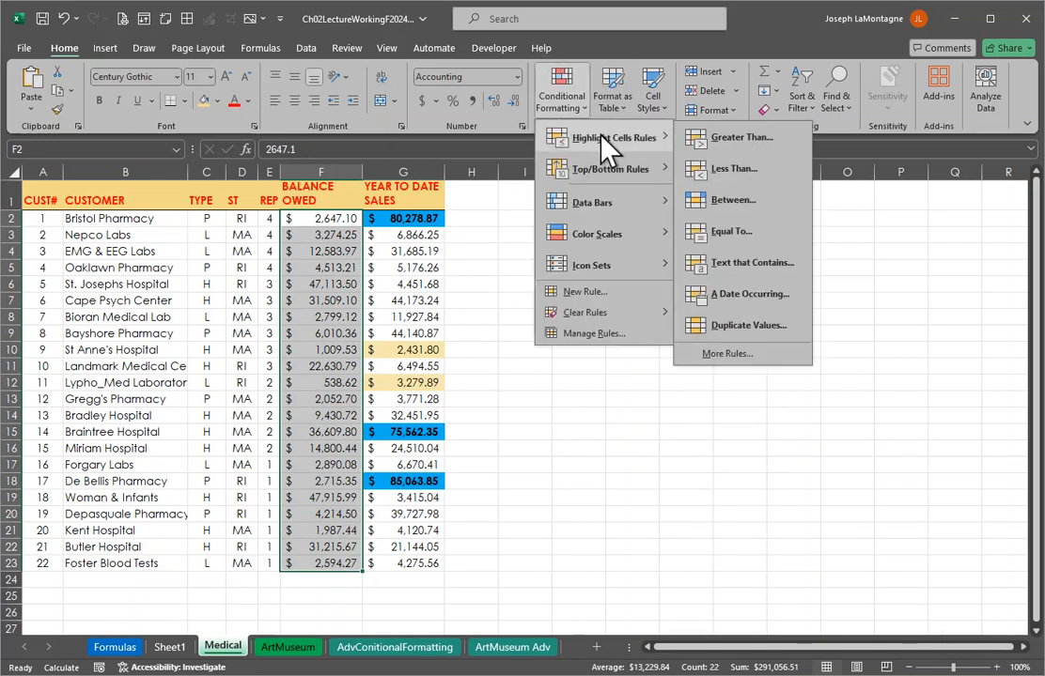
click(743, 138)
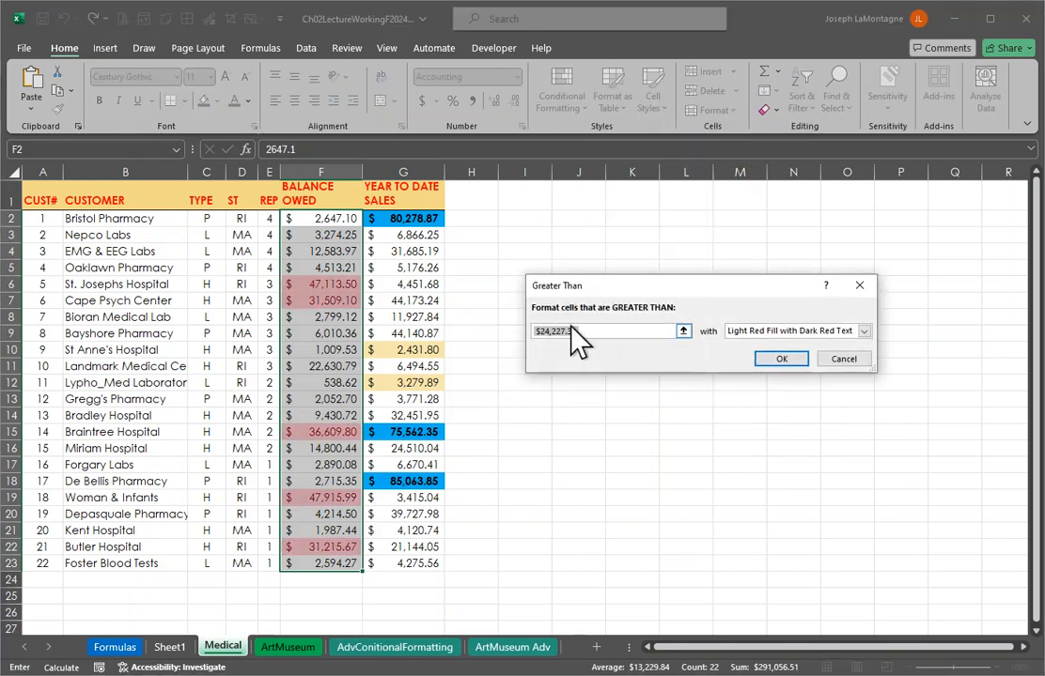
drag(599, 332, 519, 326)
text(30000)
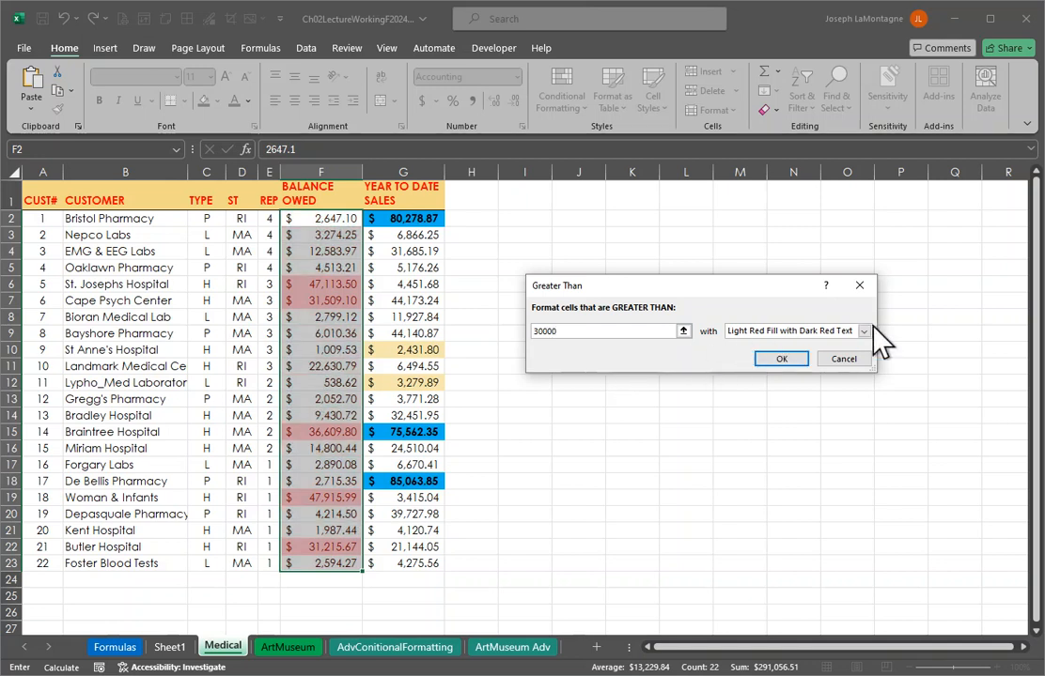
click(789, 360)
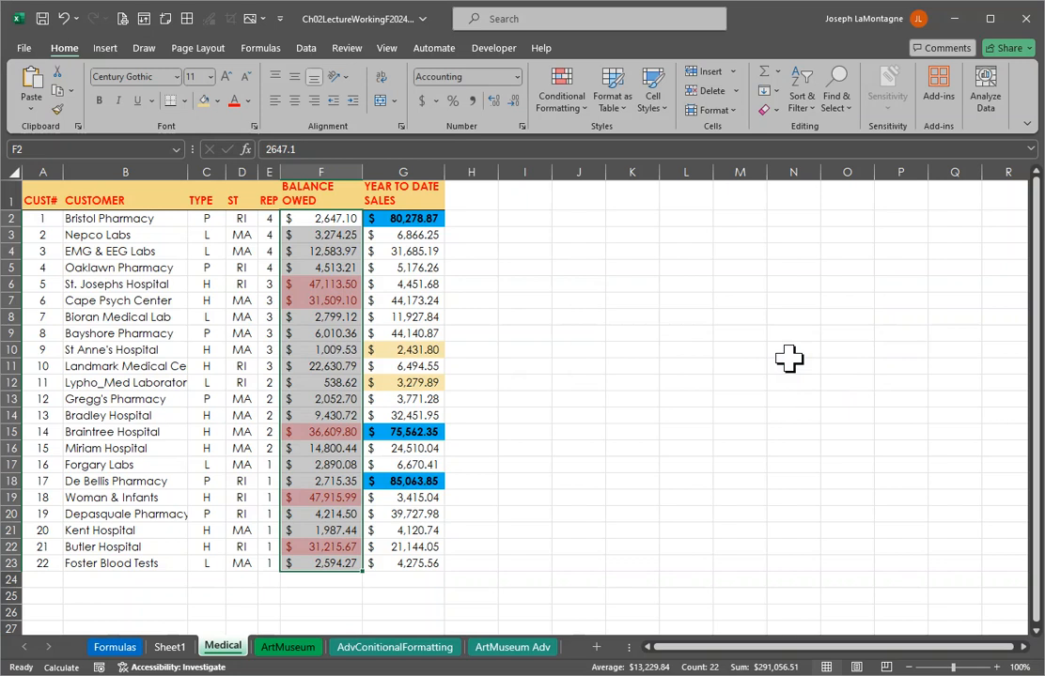
Highlight Balance Owed values in F2:F23 greater than 3000 with Yellow Fill with Dark Yellow Text
click(575, 104)
mouse_move(611, 136)
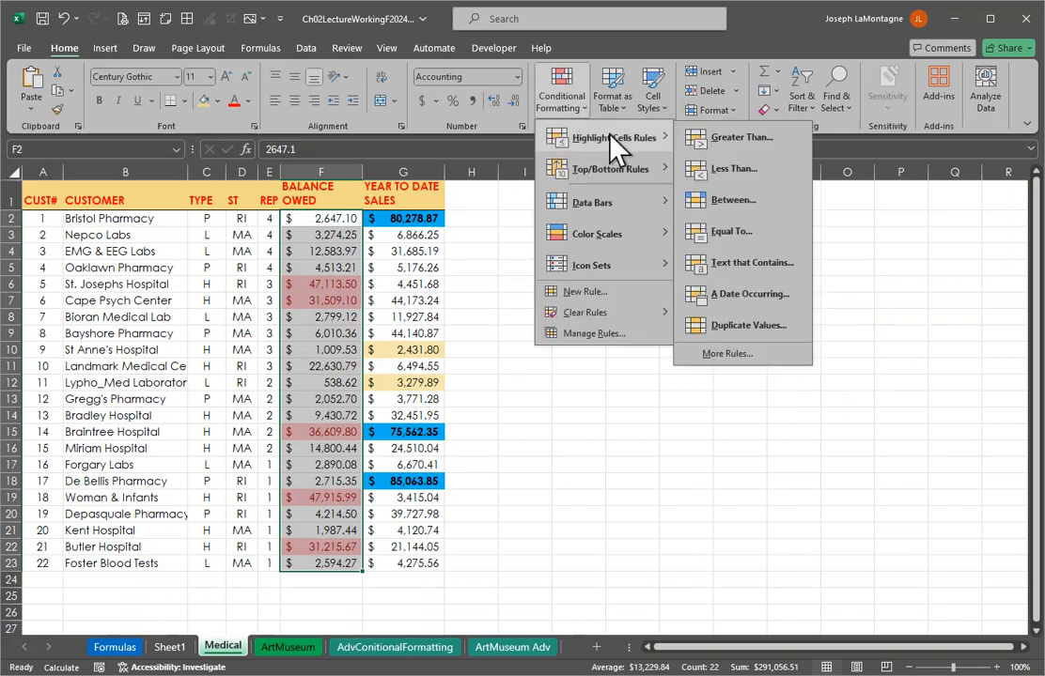
click(738, 141)
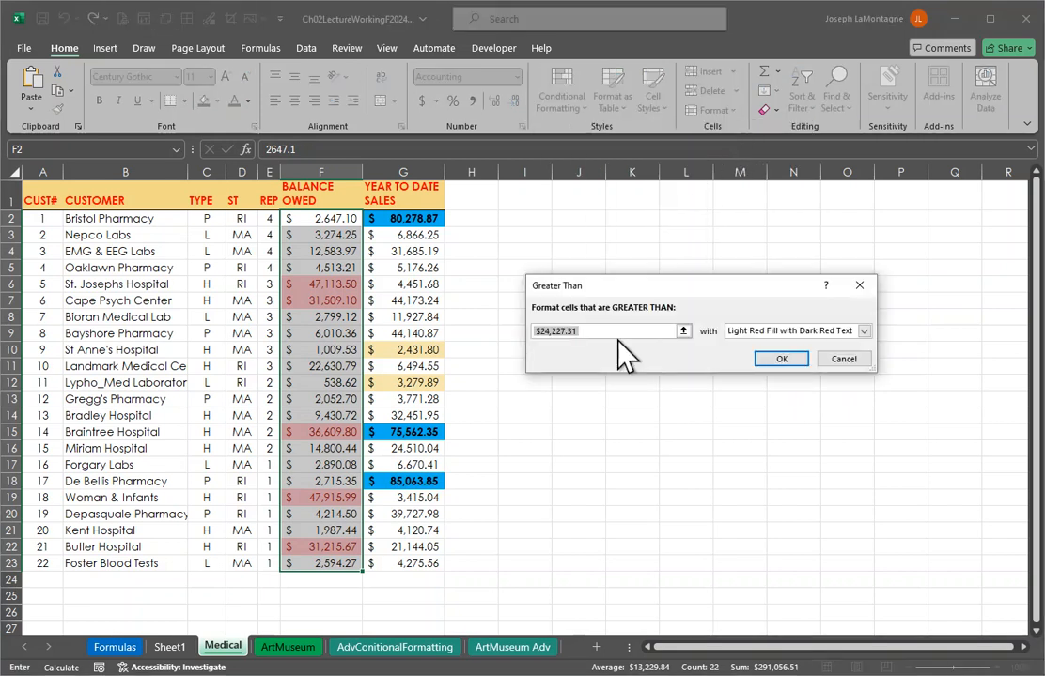
text(3000)
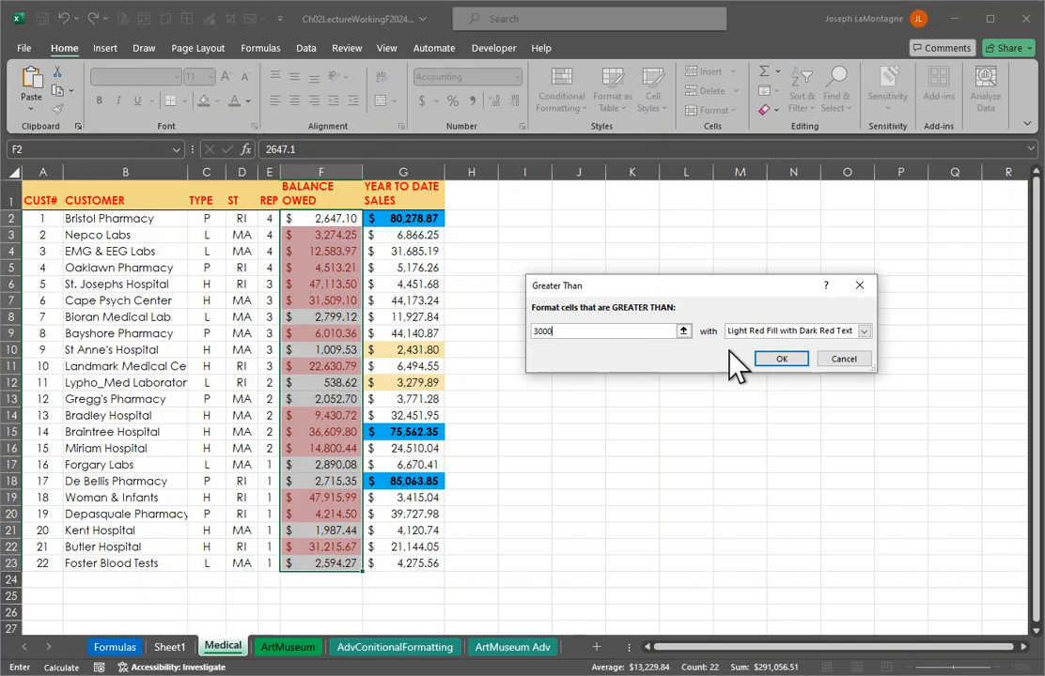
click(864, 330)
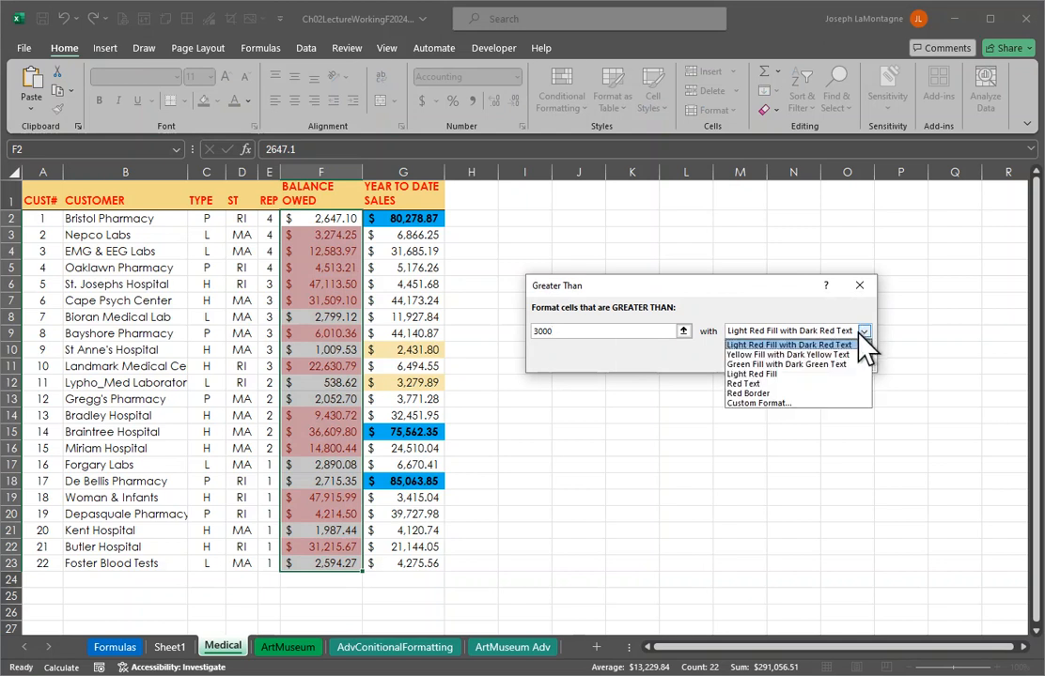
click(792, 355)
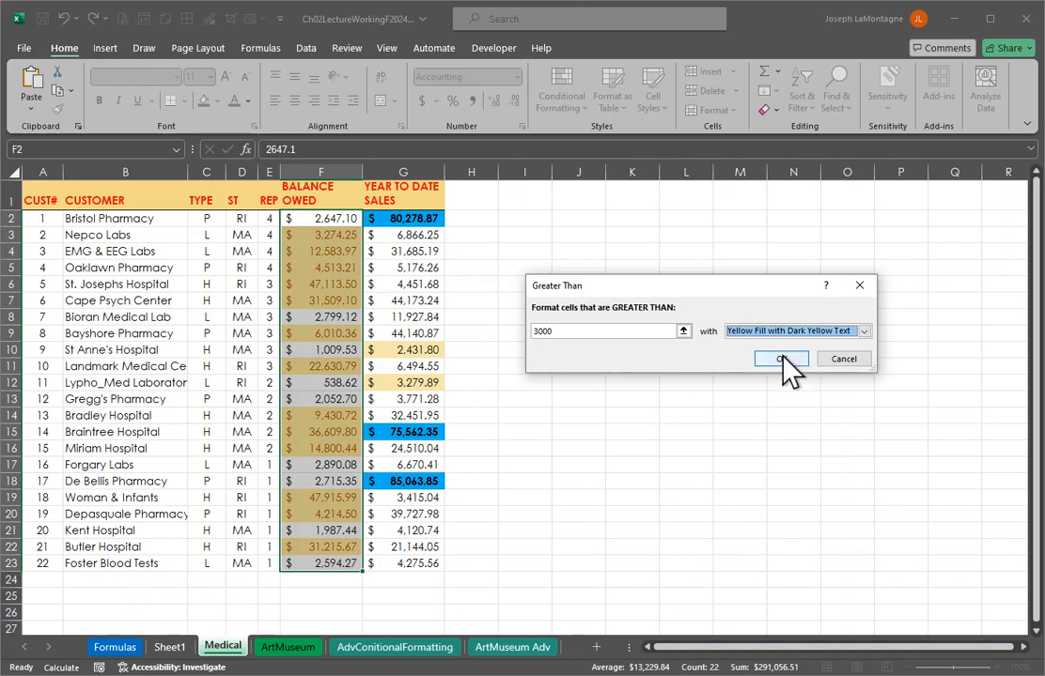
click(781, 359)
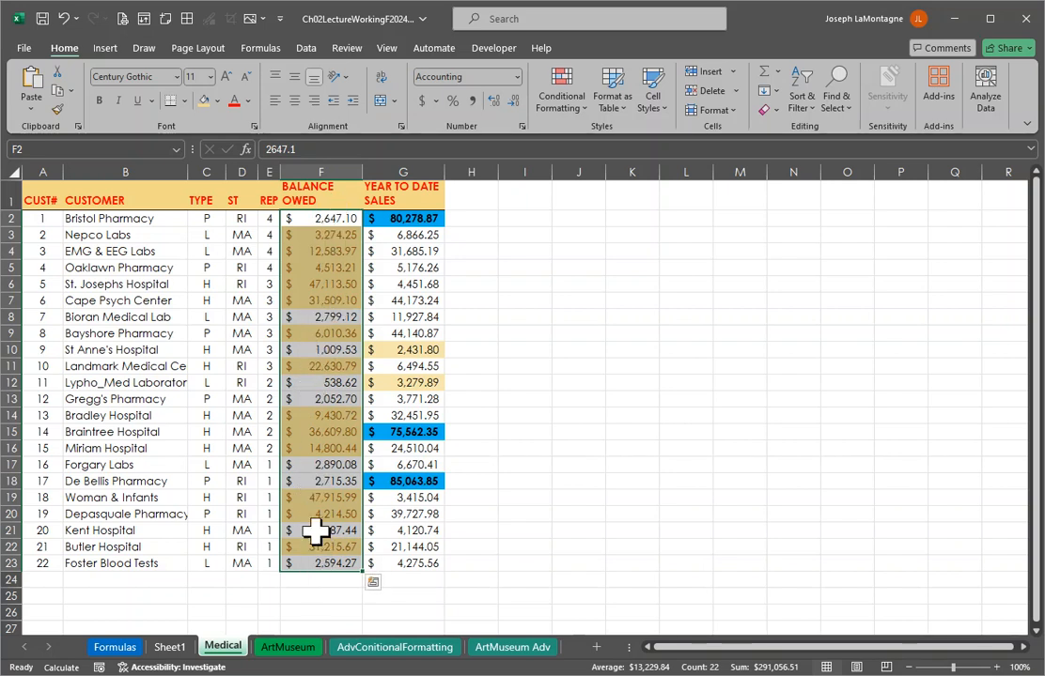
Reorder the Balance Owed rules so the greater than 30000 rule ranks above the greater than 3000 rule, and apply the order
click(579, 112)
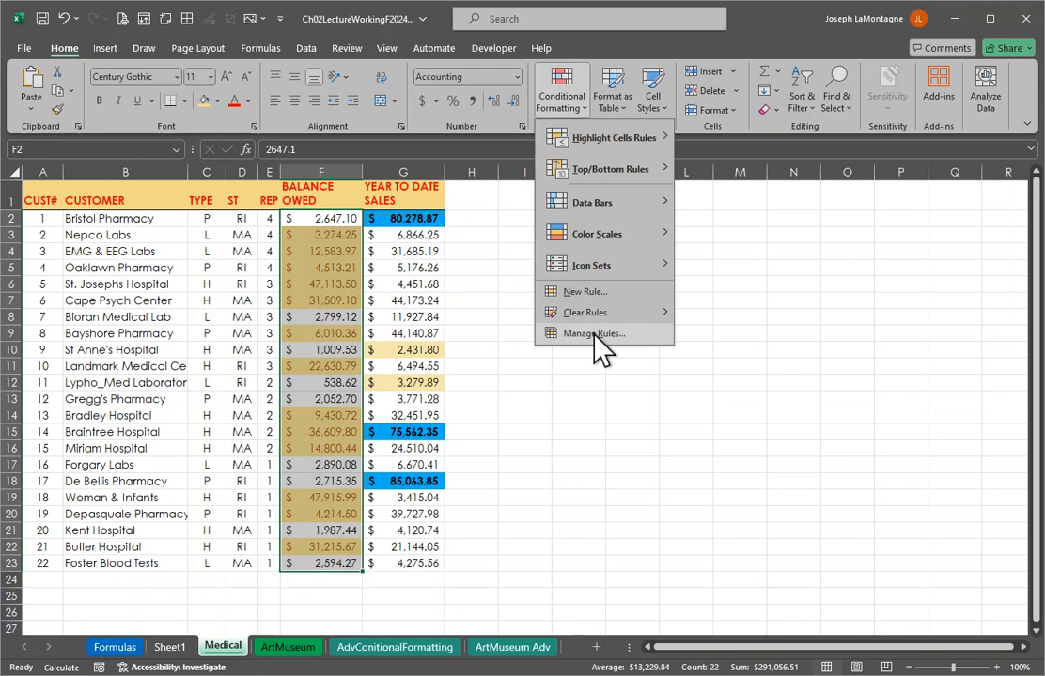
click(597, 338)
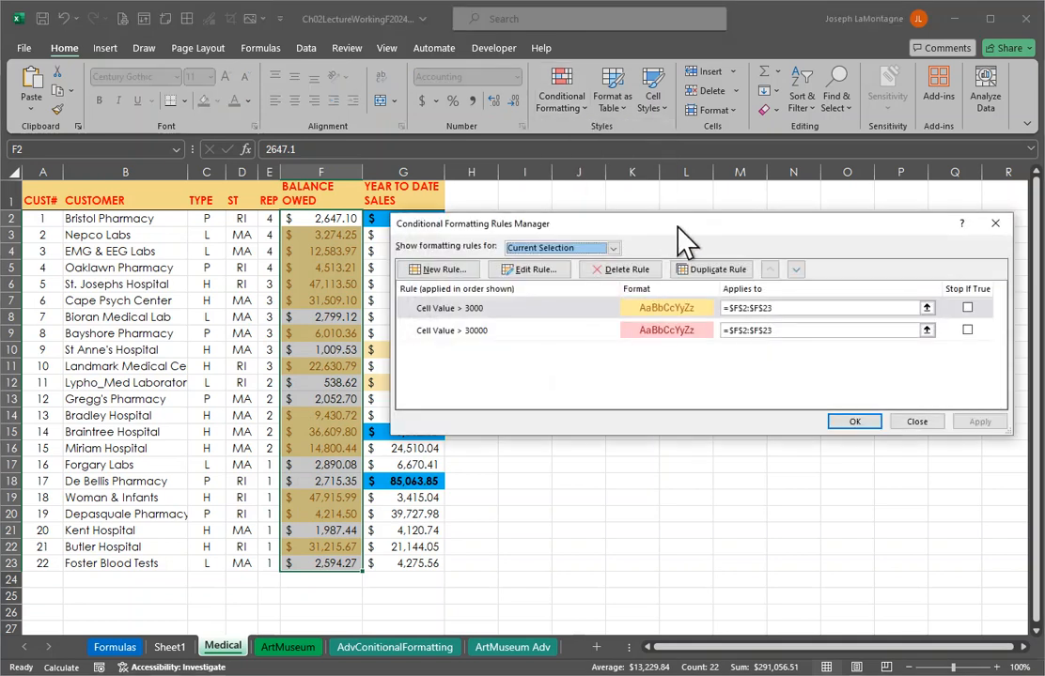
drag(676, 231, 676, 254)
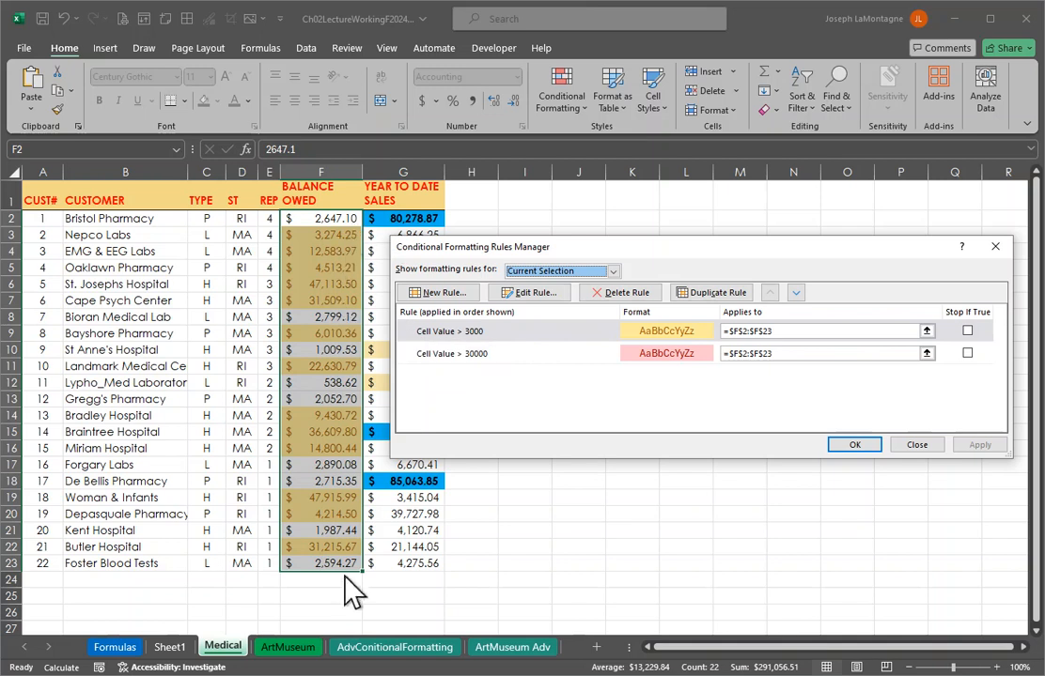
click(470, 354)
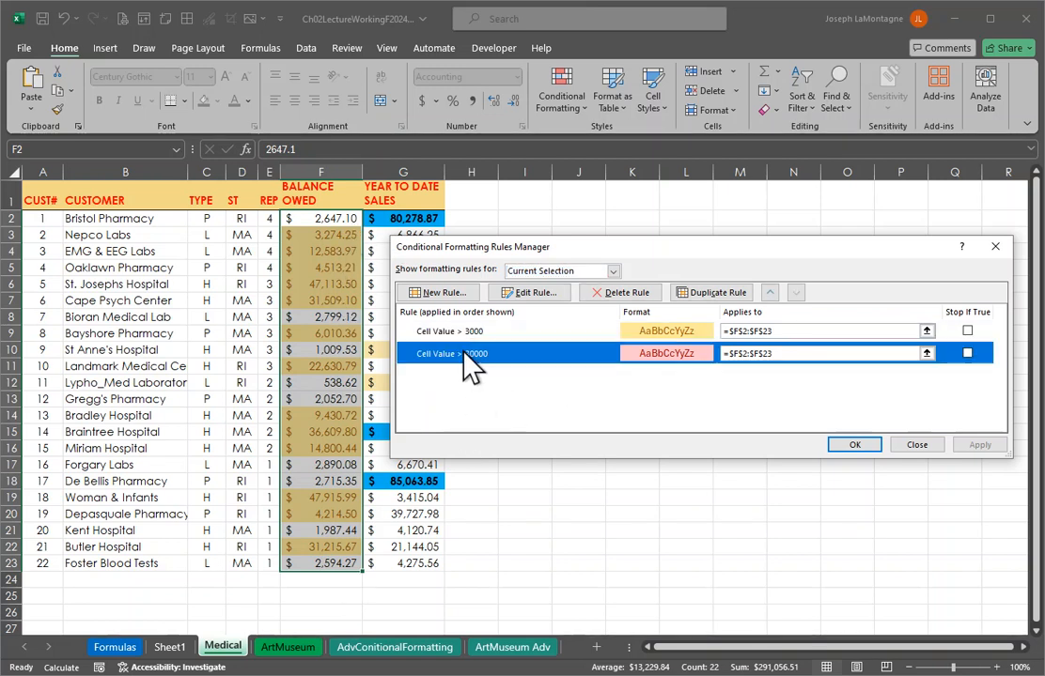
click(770, 292)
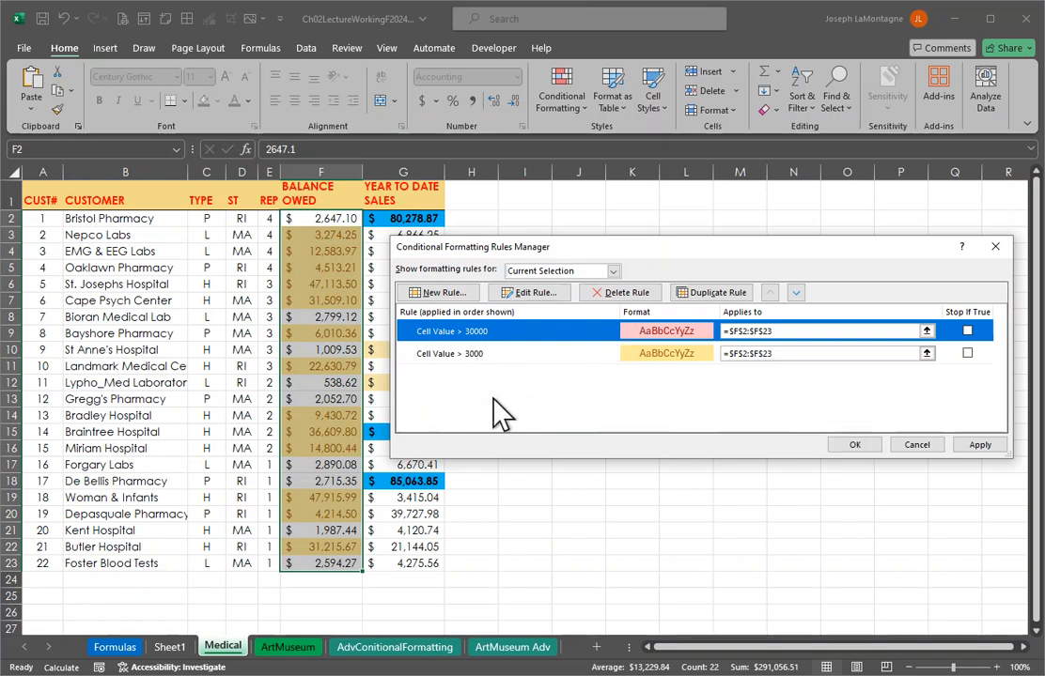
click(857, 444)
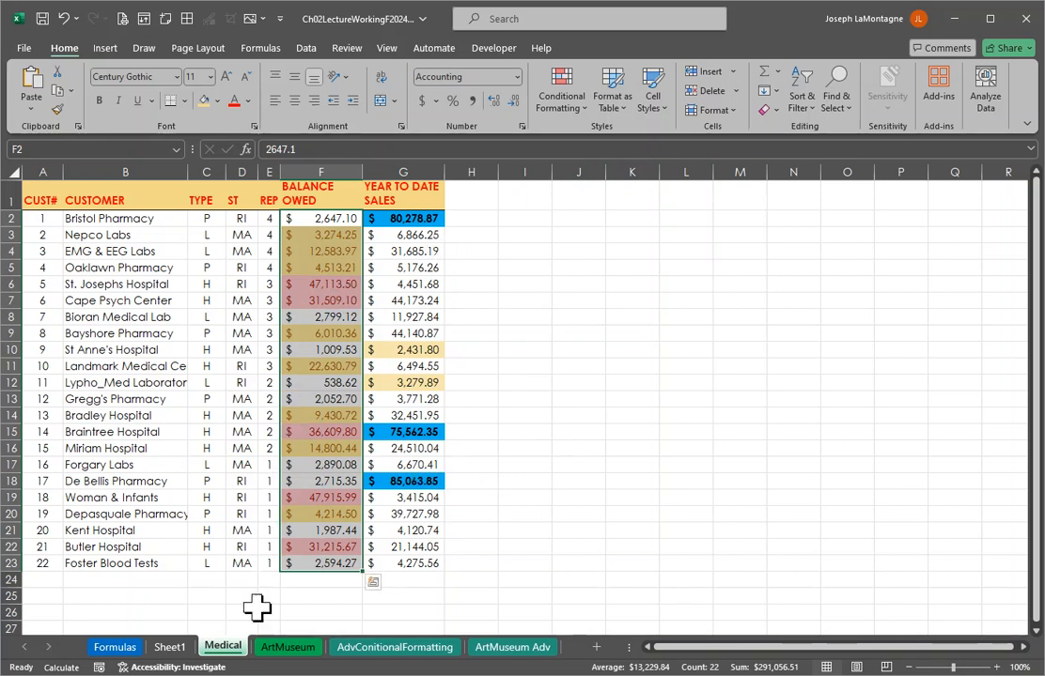
On the ArtMuseum sheet, apply green Solid Fill data bars to all Appraised Value cells from H2 down
click(291, 649)
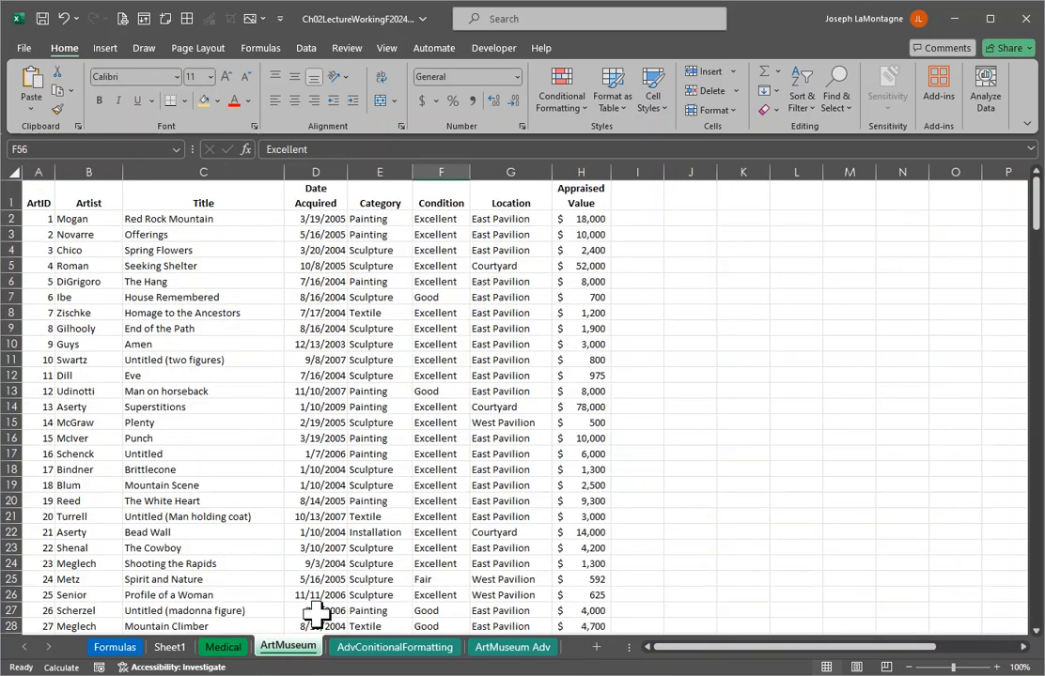
scroll(569, 376, down, 13)
scroll(567, 371, down, 18)
scroll(564, 366, up, 10)
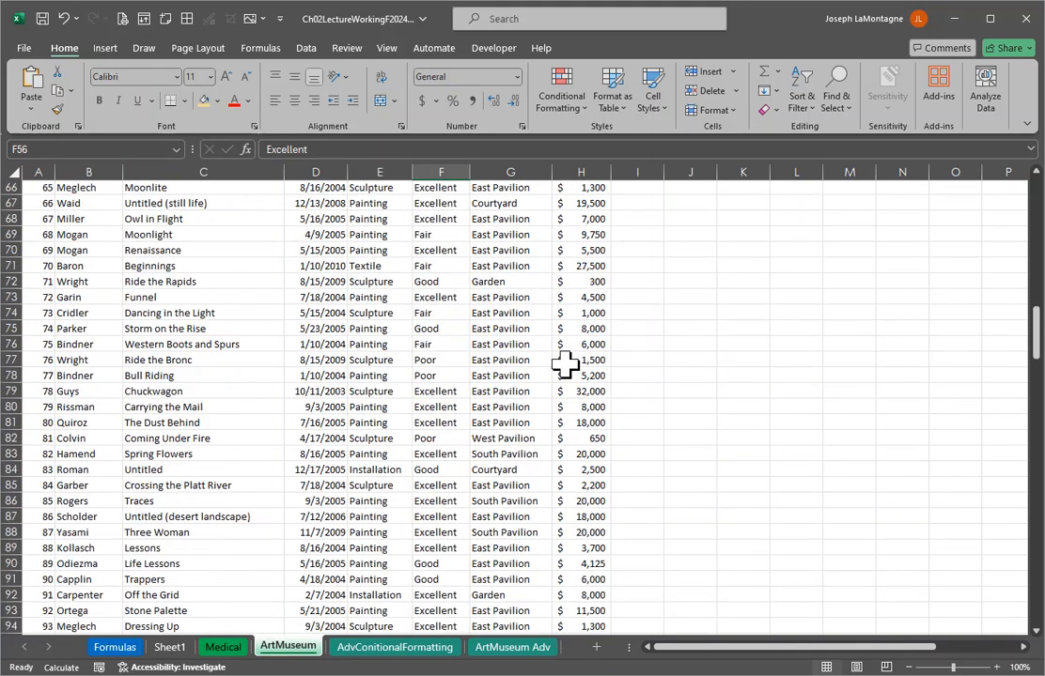
scroll(563, 366, up, 20)
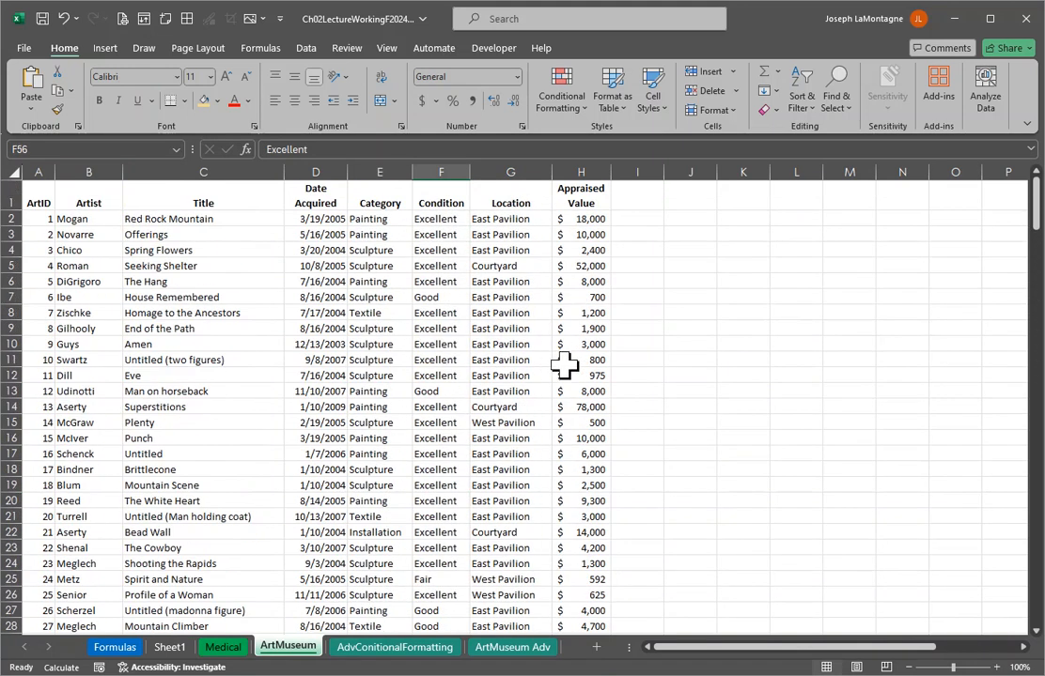
click(590, 221)
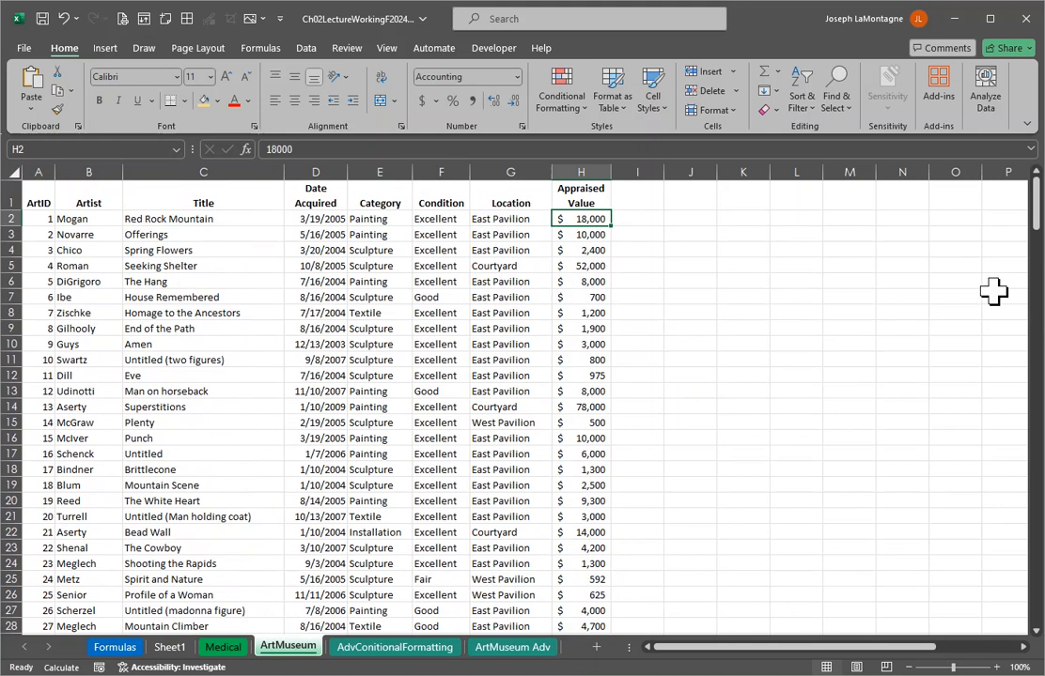
key(ctrl+shift+Down)
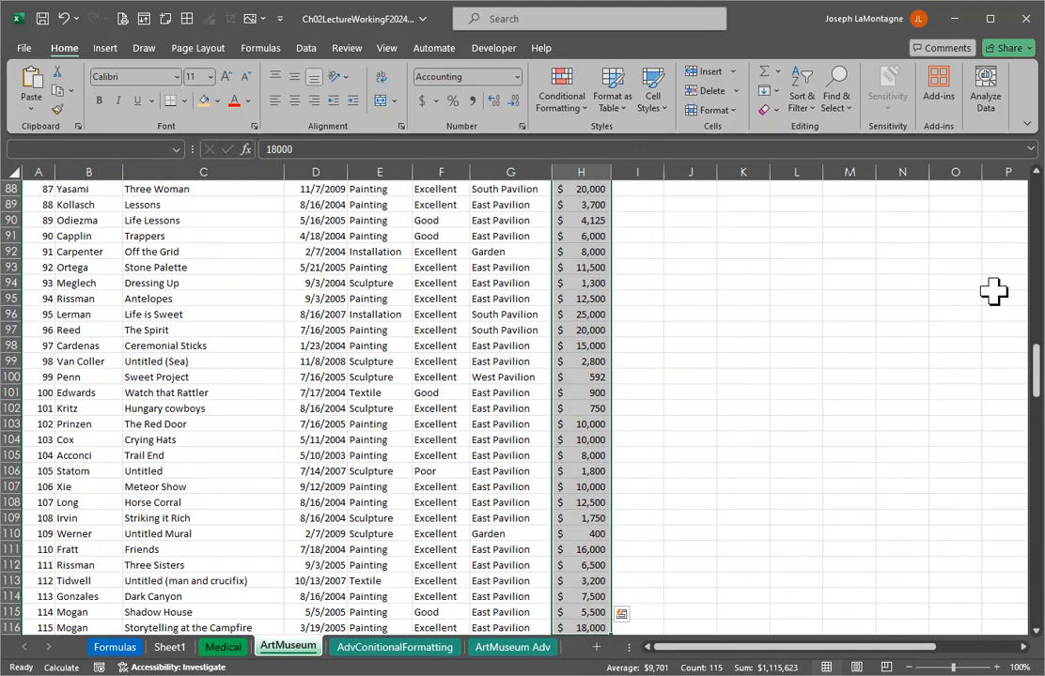
click(575, 107)
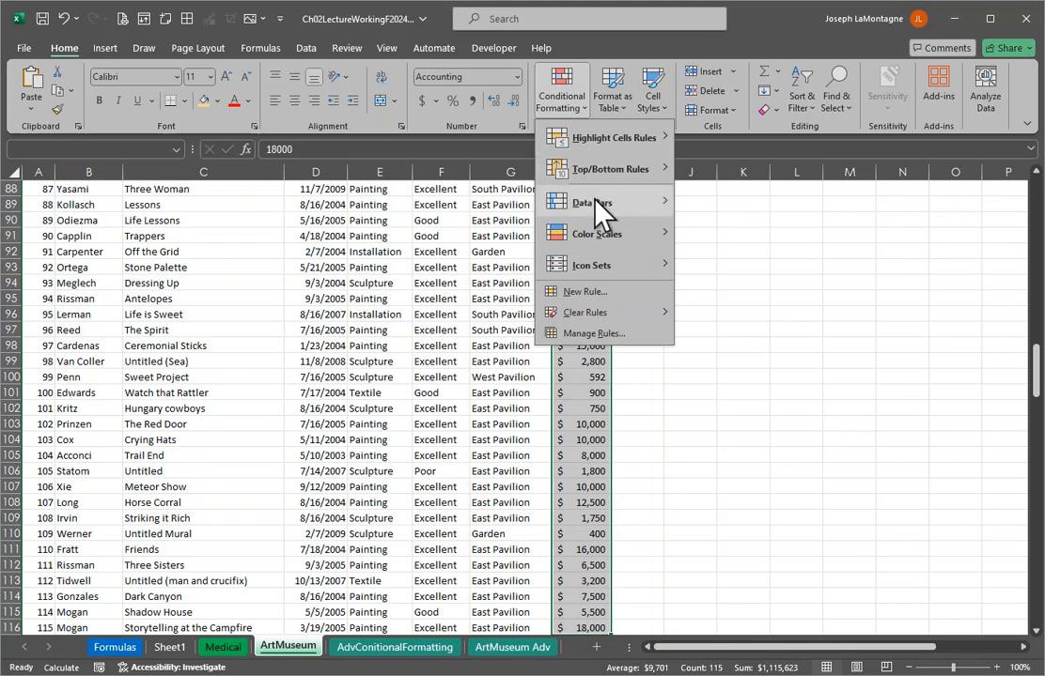
mouse_move(601, 209)
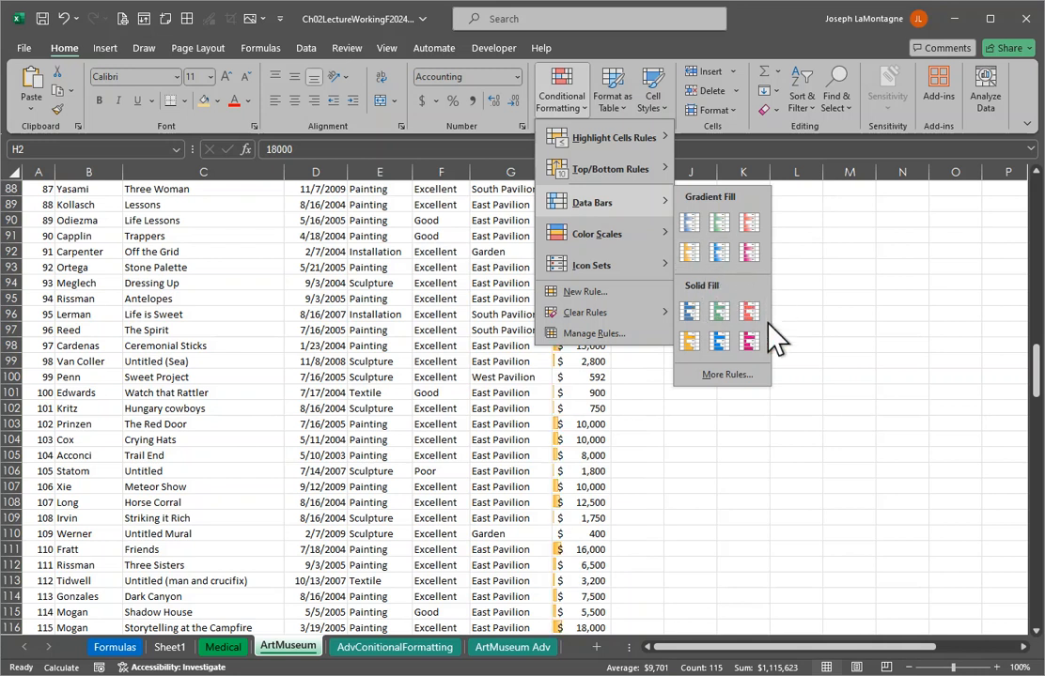
click(717, 310)
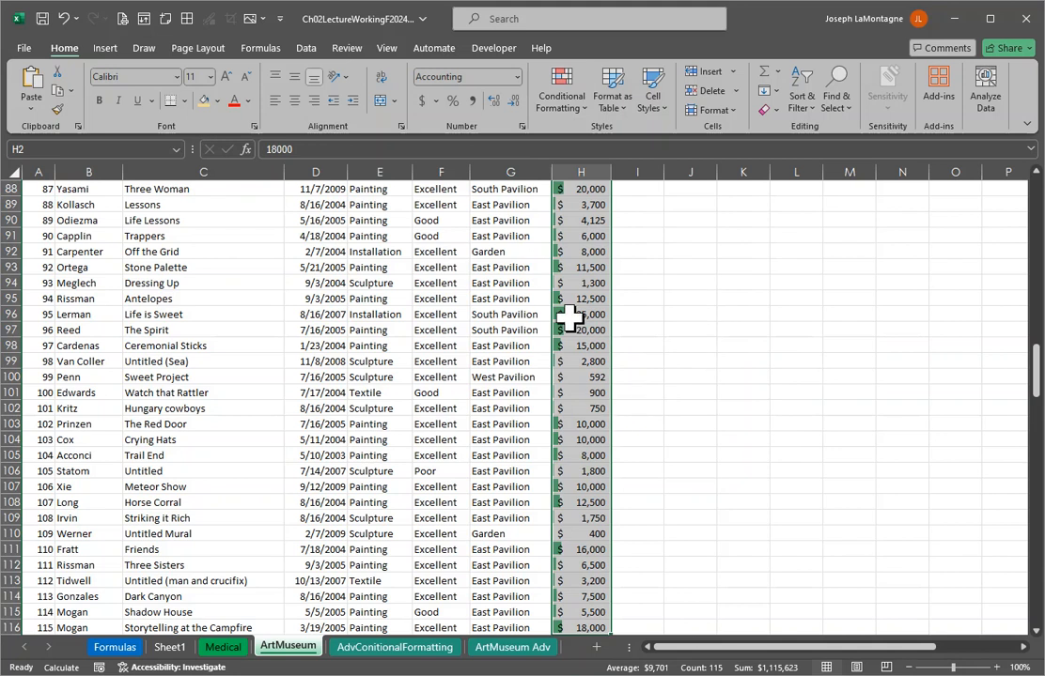
Widen the Appraised Value column to nearly double its width
scroll(592, 587, down, 3)
scroll(593, 587, up, 3)
drag(611, 172, 660, 173)
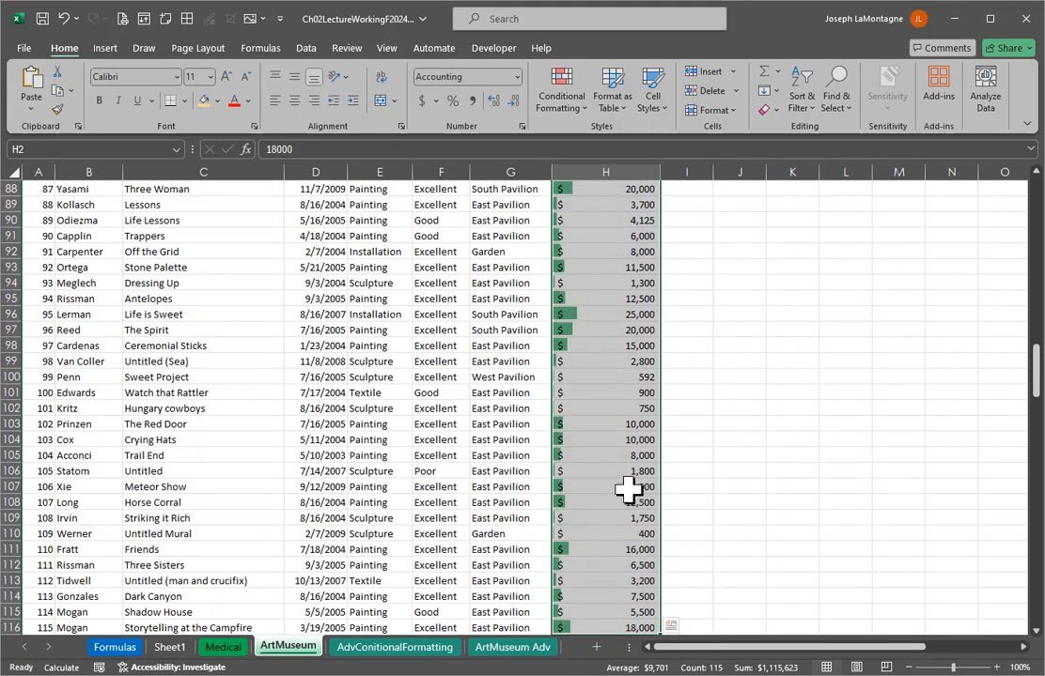
Change the appraised value of "Asleep in the garden" in H64 to 11000
scroll(620, 469, up, 1)
scroll(620, 465, up, 12)
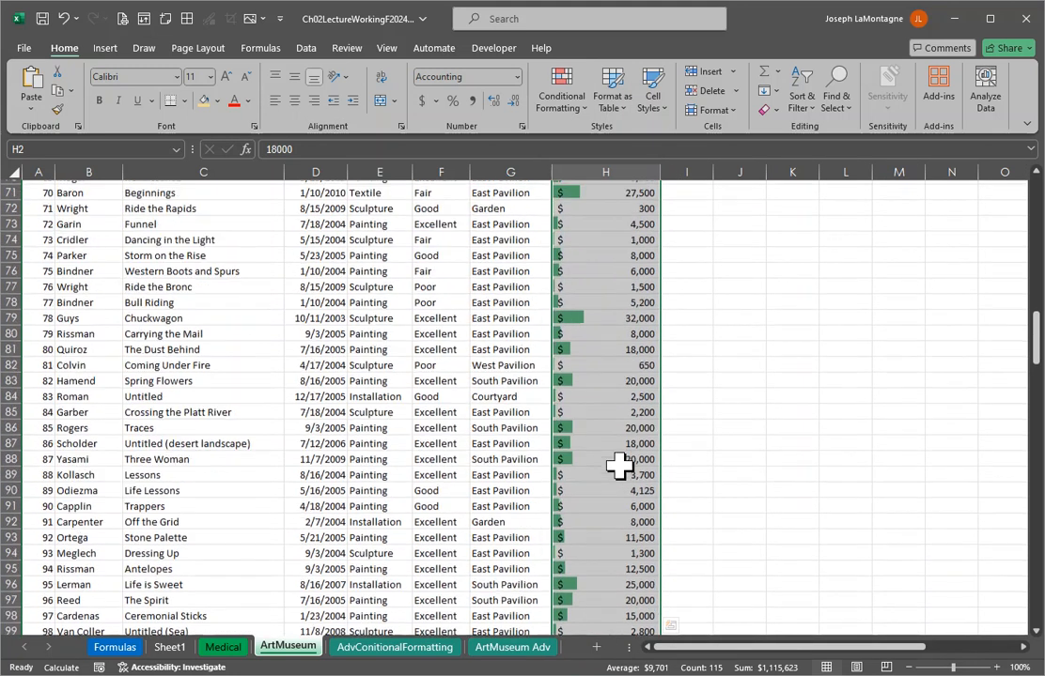
scroll(620, 460, down, 3)
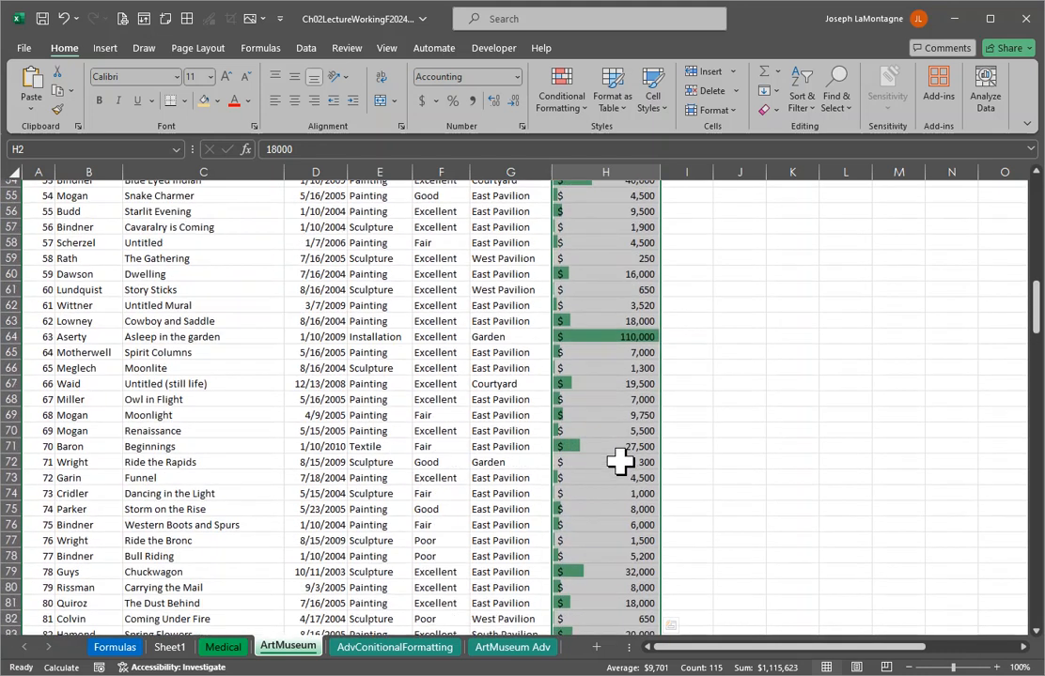
scroll(655, 323, up, 1)
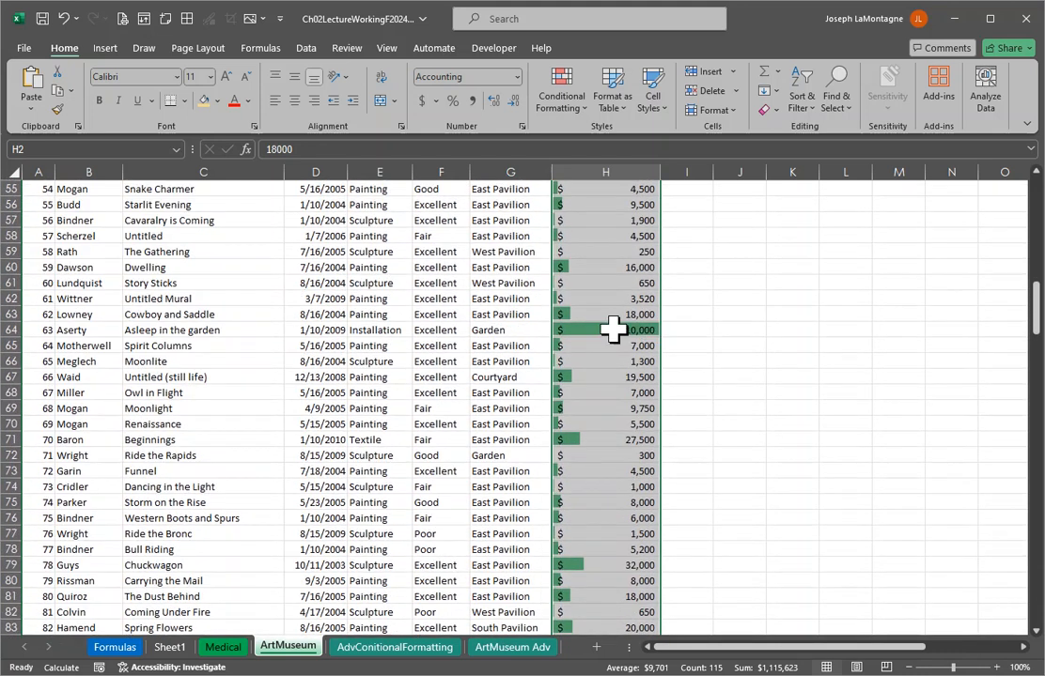
click(620, 329)
text(11)
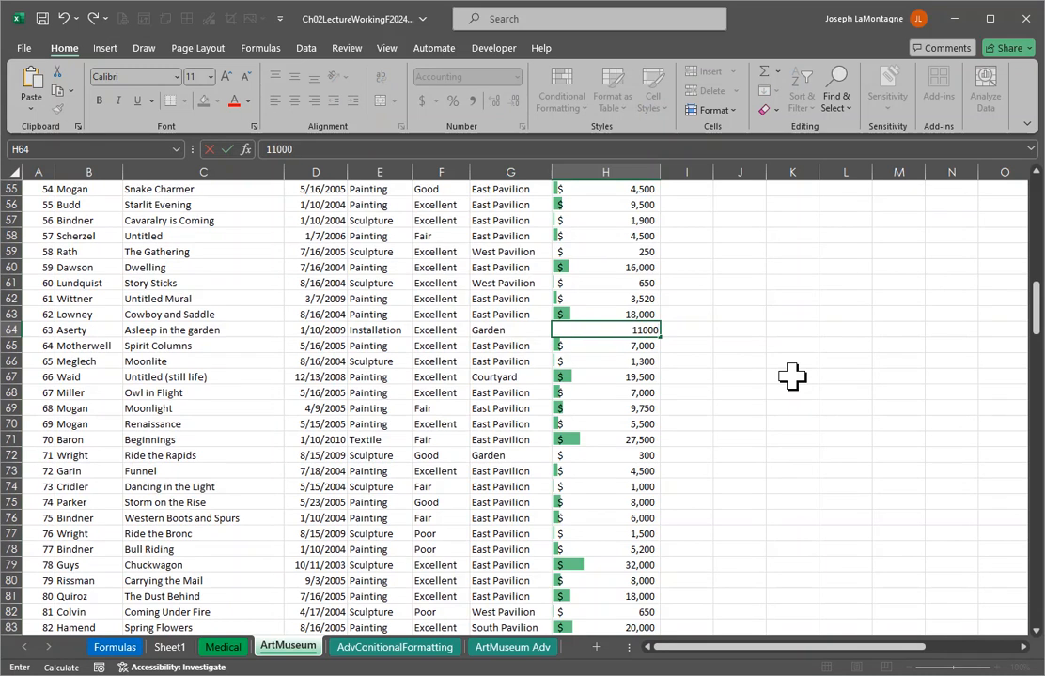
key(Return)
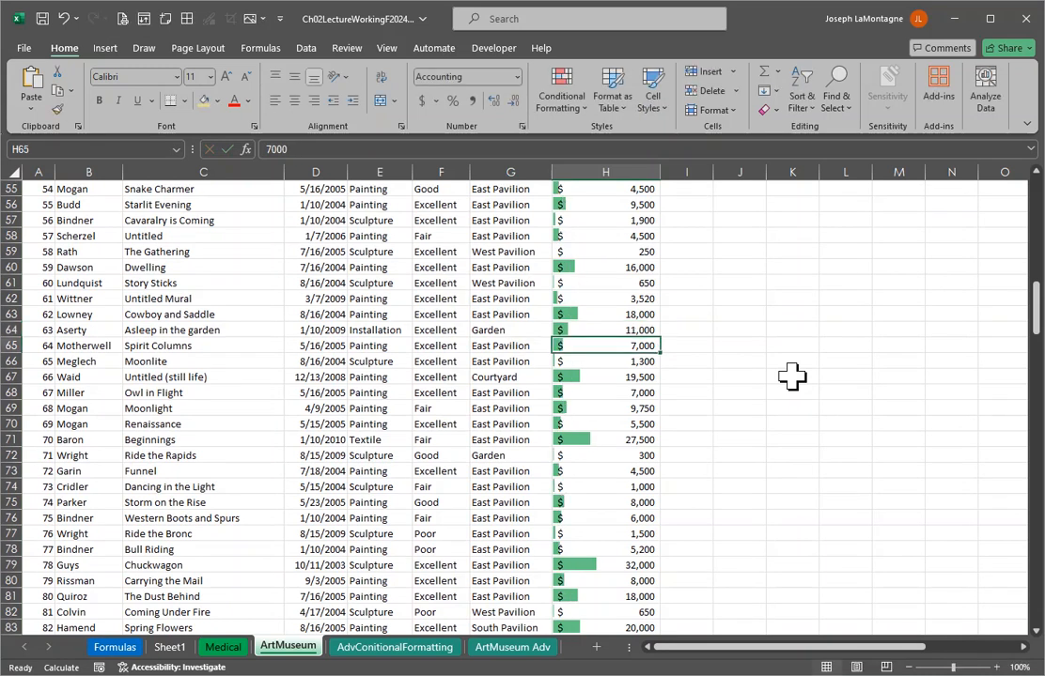
Change the appraised value of "Blue Eyed Indian" in H54 to 2500
scroll(635, 455, up, 4)
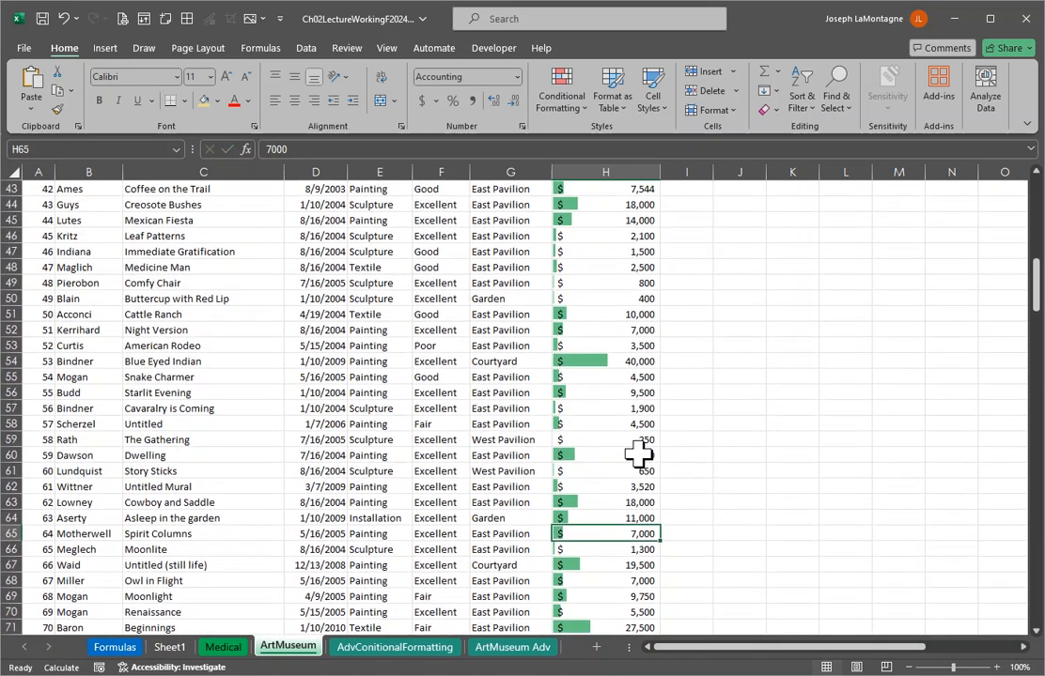
scroll(639, 455, up, 3)
scroll(648, 475, down, 1)
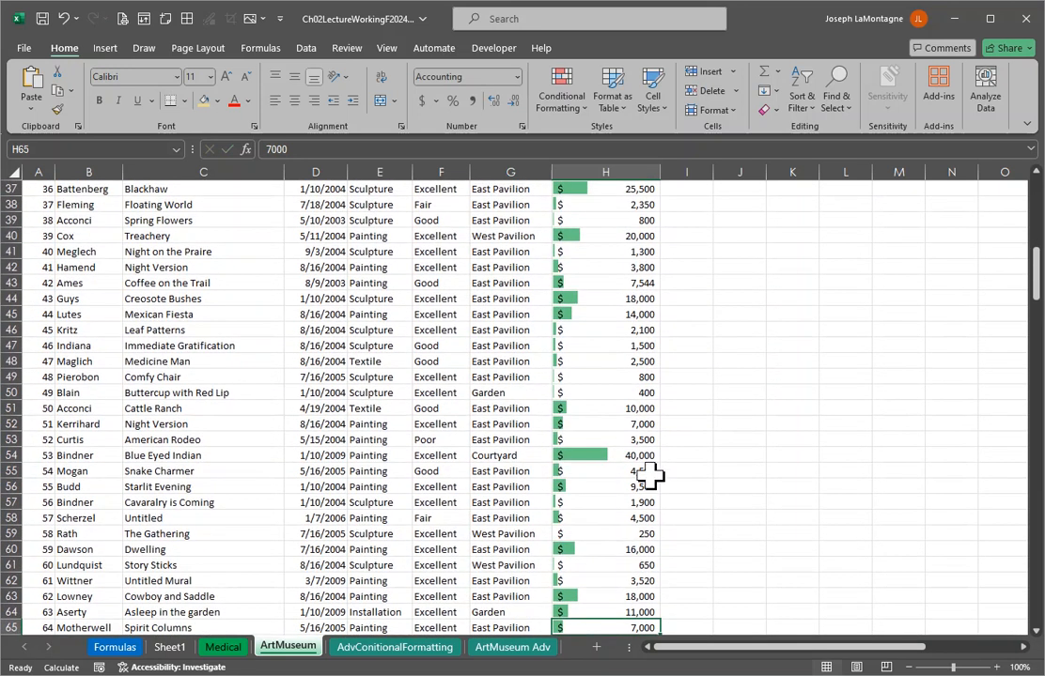
click(636, 457)
text(2500)
key(Return)
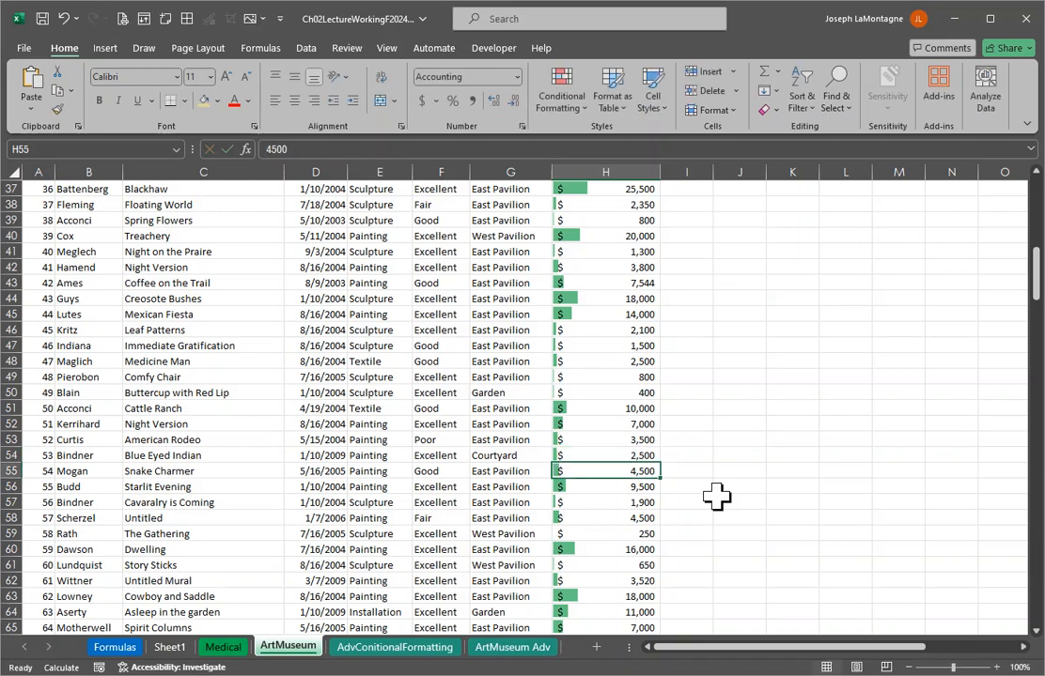
Set the appraised value of "Superstitions" in H14 to 7000 and of "Seeking Shelter" in H5 to 5200
scroll(625, 459, up, 2)
scroll(625, 456, up, 10)
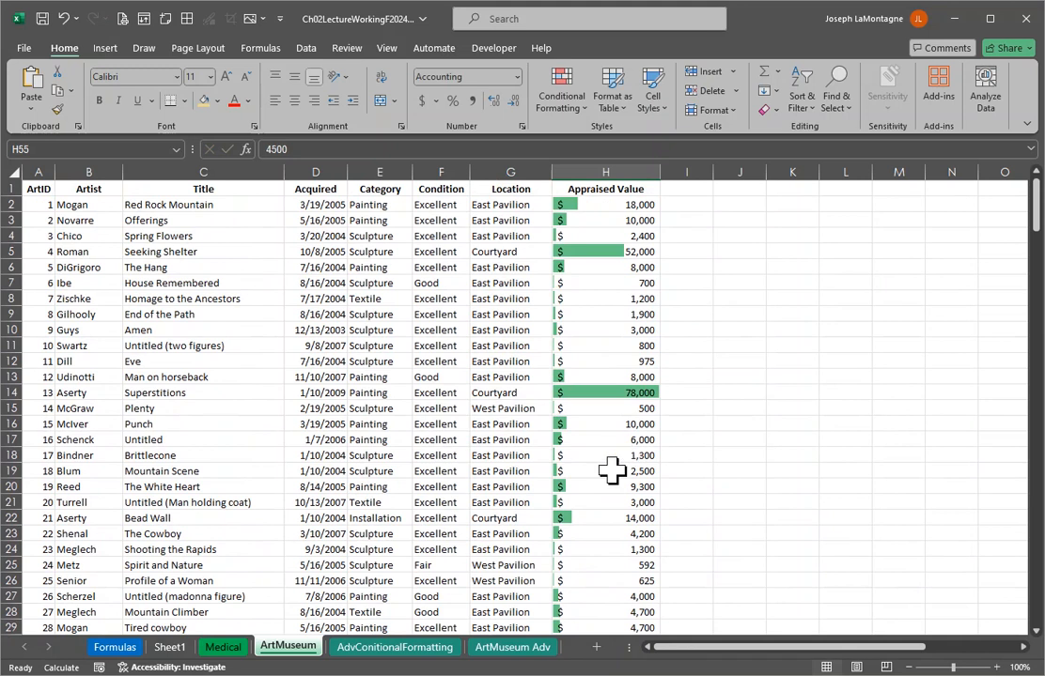
click(611, 407)
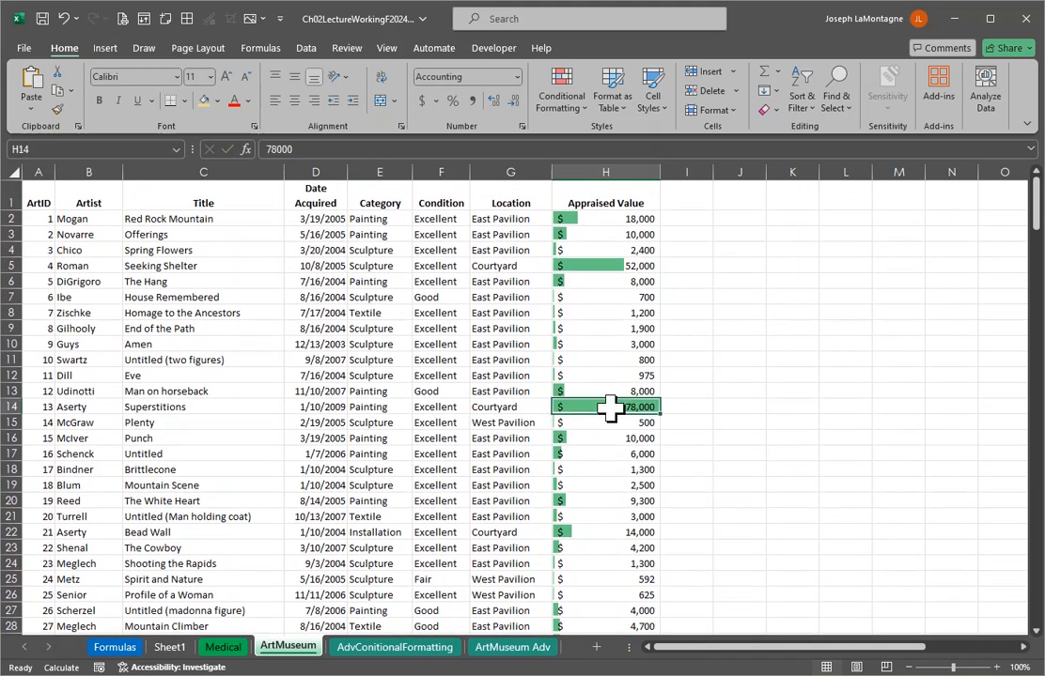
text(7000)
key(Return)
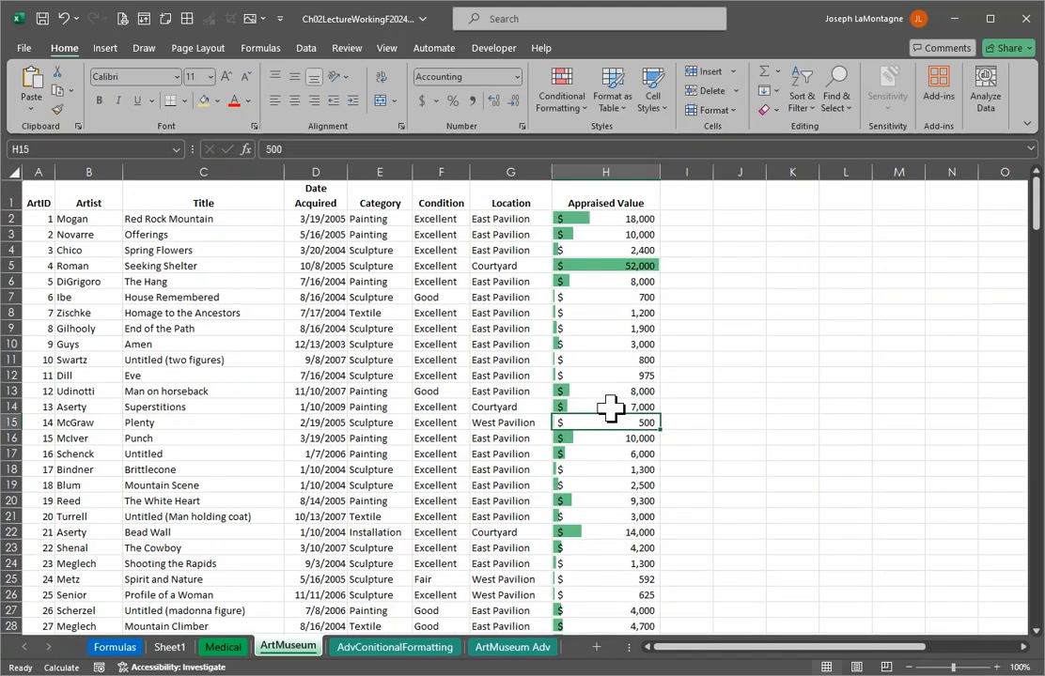
click(606, 265)
text(5200)
key(Return)
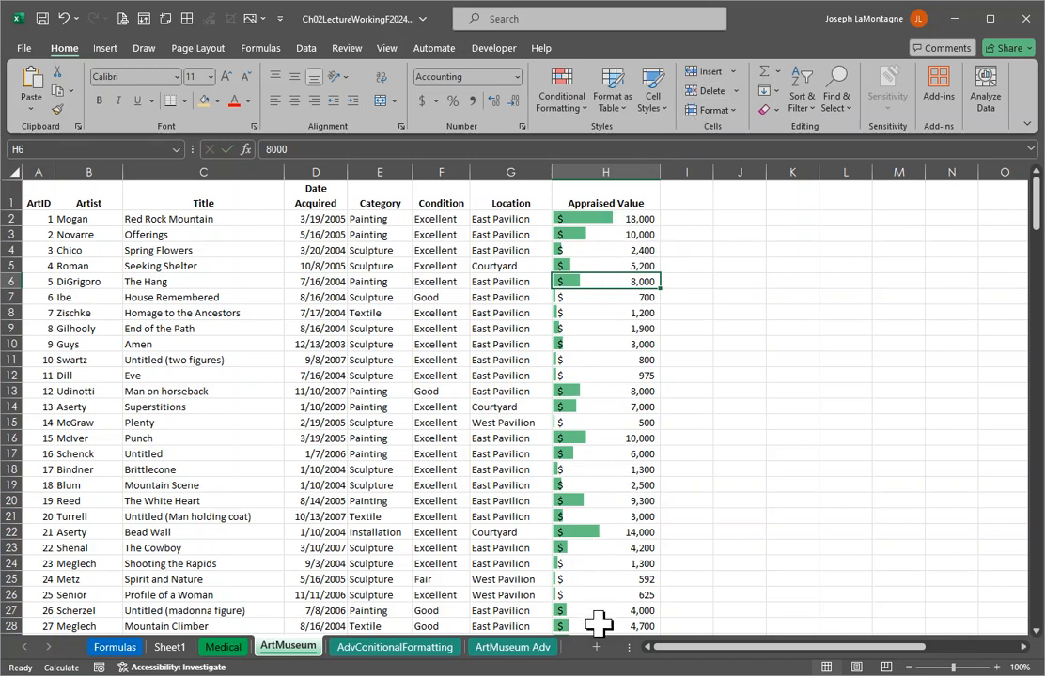
Examine how the data bars reflect the appraised values down the ArtMuseum list, and compare with the highlighted amounts on the Medical sheet
scroll(610, 452, down, 5)
scroll(611, 452, down, 2)
scroll(606, 450, down, 4)
scroll(599, 430, down, 3)
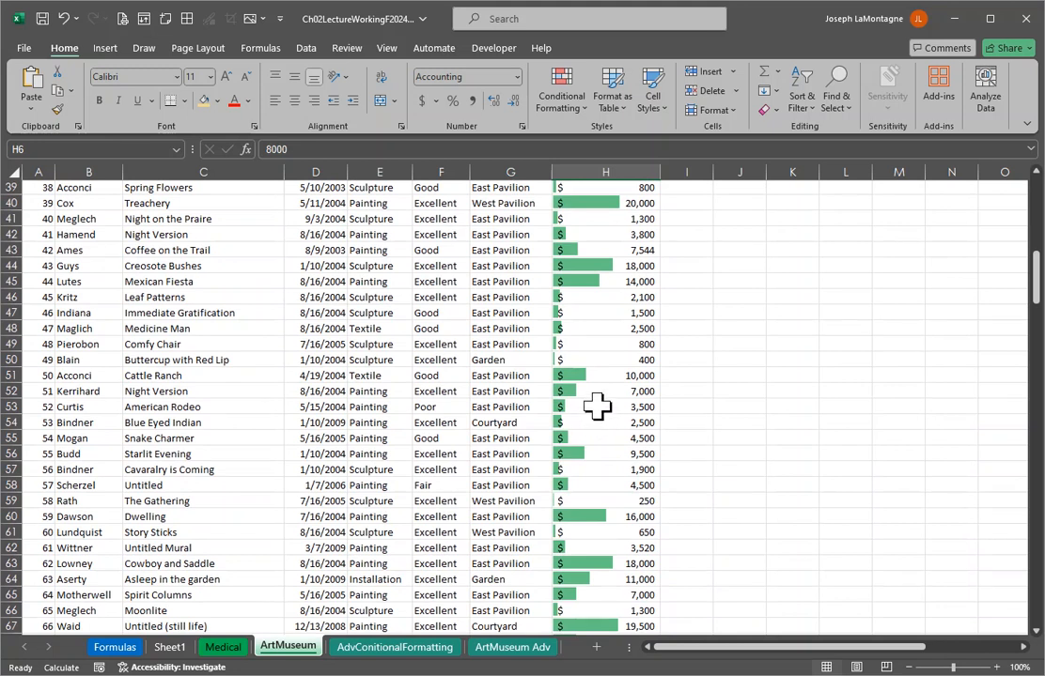
scroll(599, 404, down, 5)
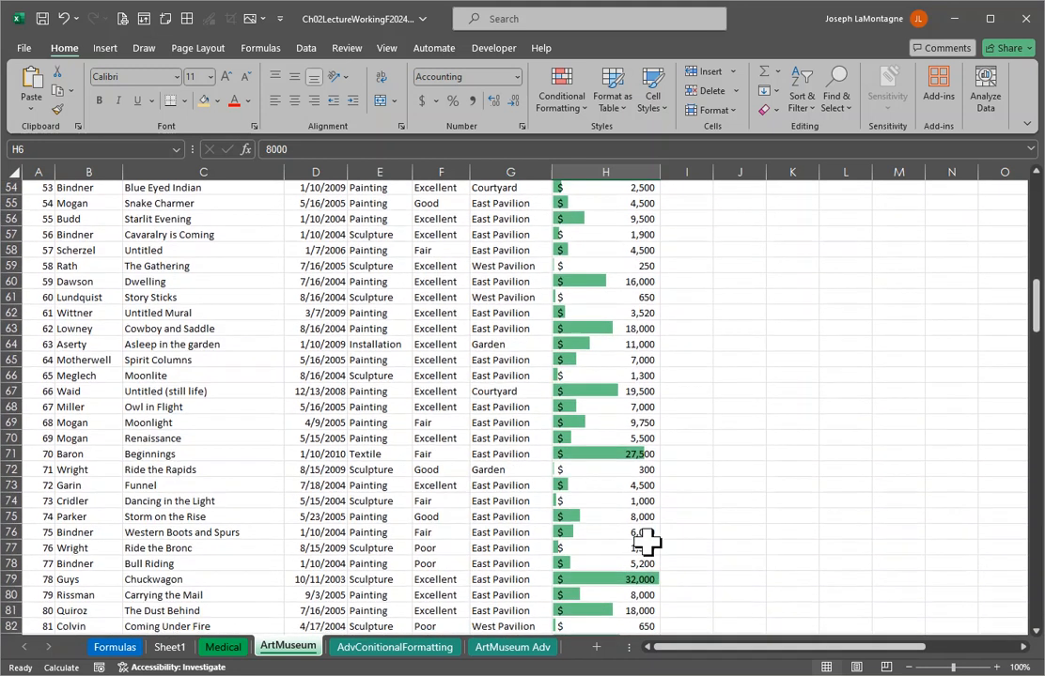
scroll(617, 553, down, 1)
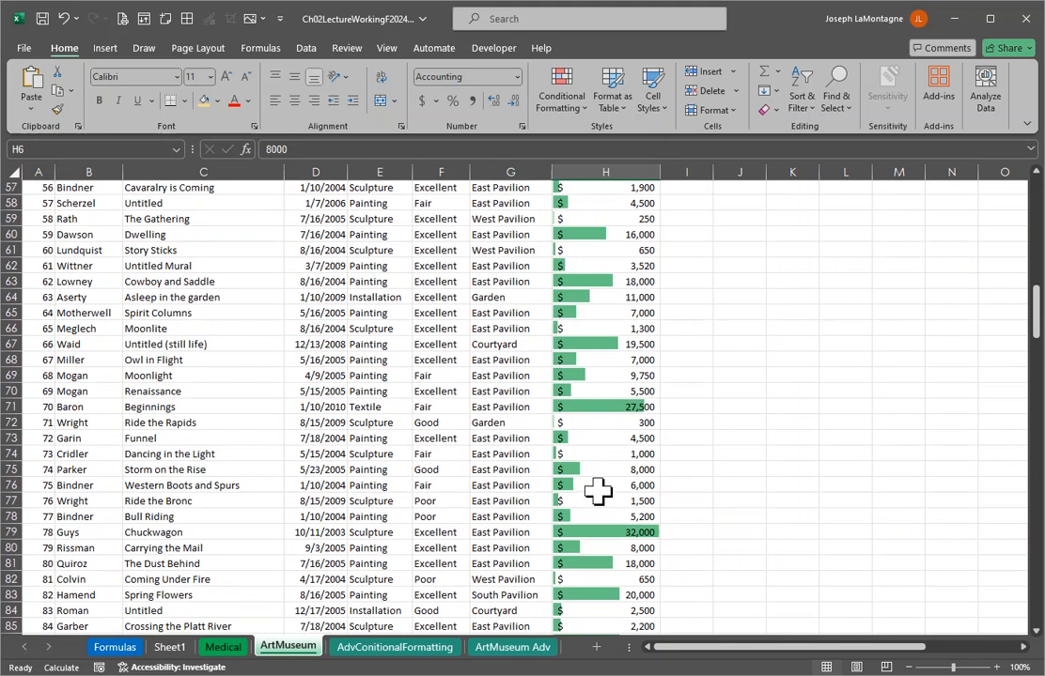
scroll(599, 486, up, 5)
scroll(598, 485, up, 14)
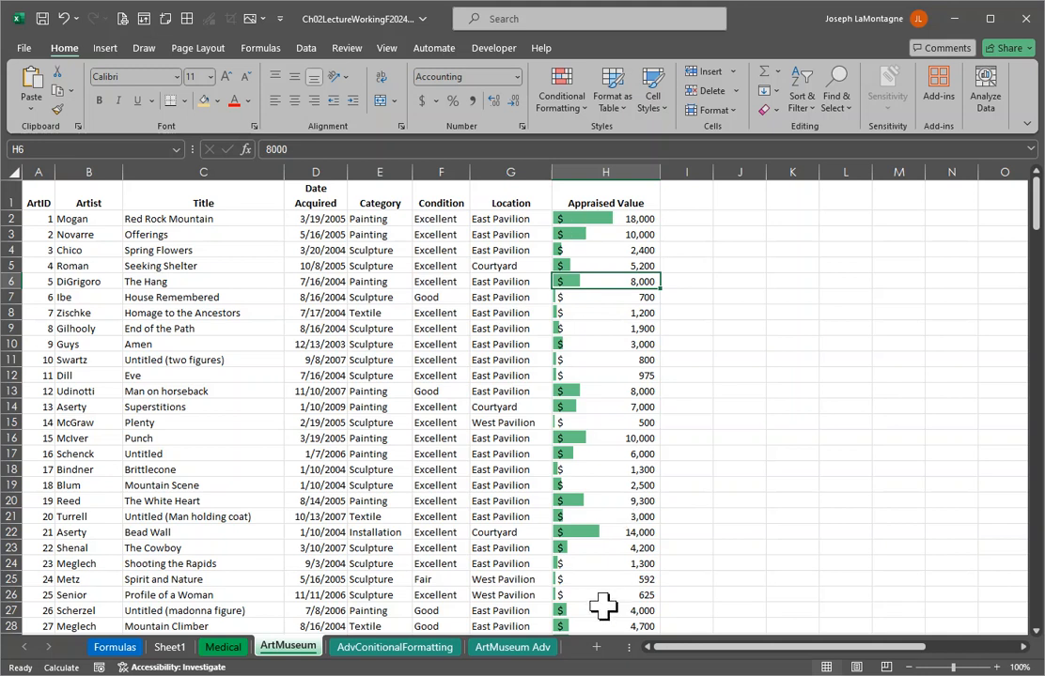
click(223, 648)
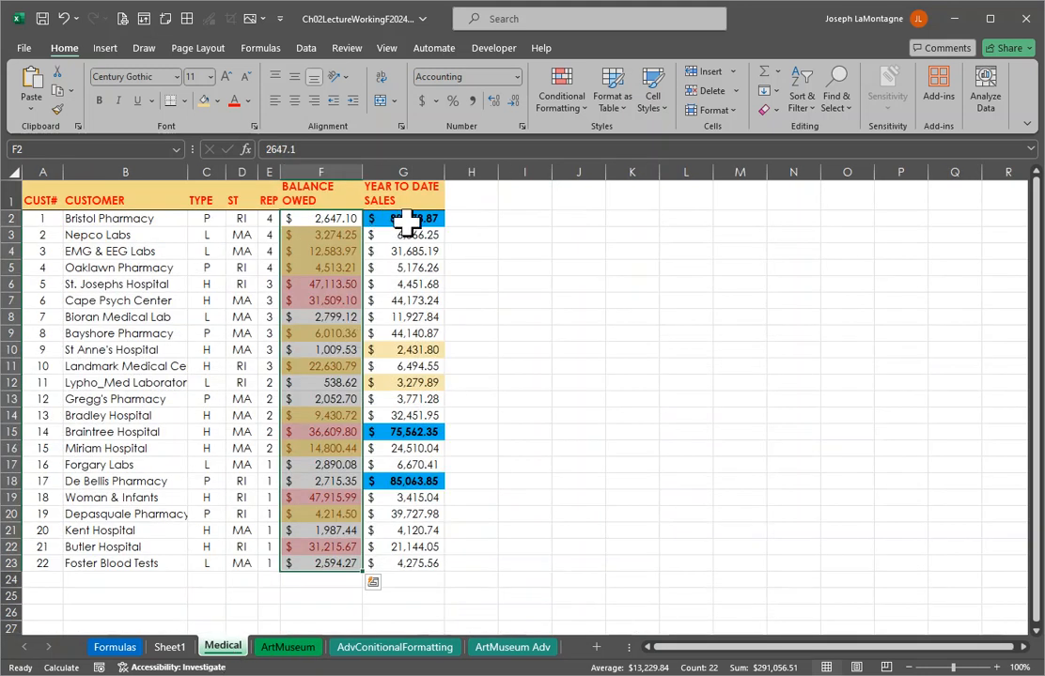
click(293, 648)
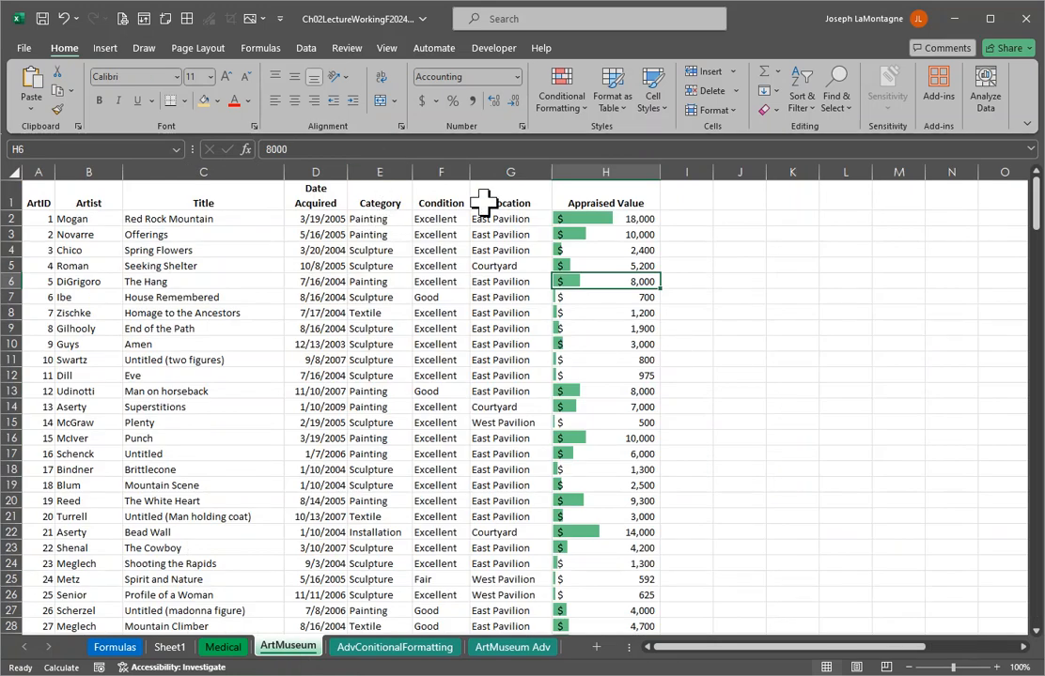
Set up an Equal To highlight rule for "Painting" on the Category values in E2:E116
click(375, 216)
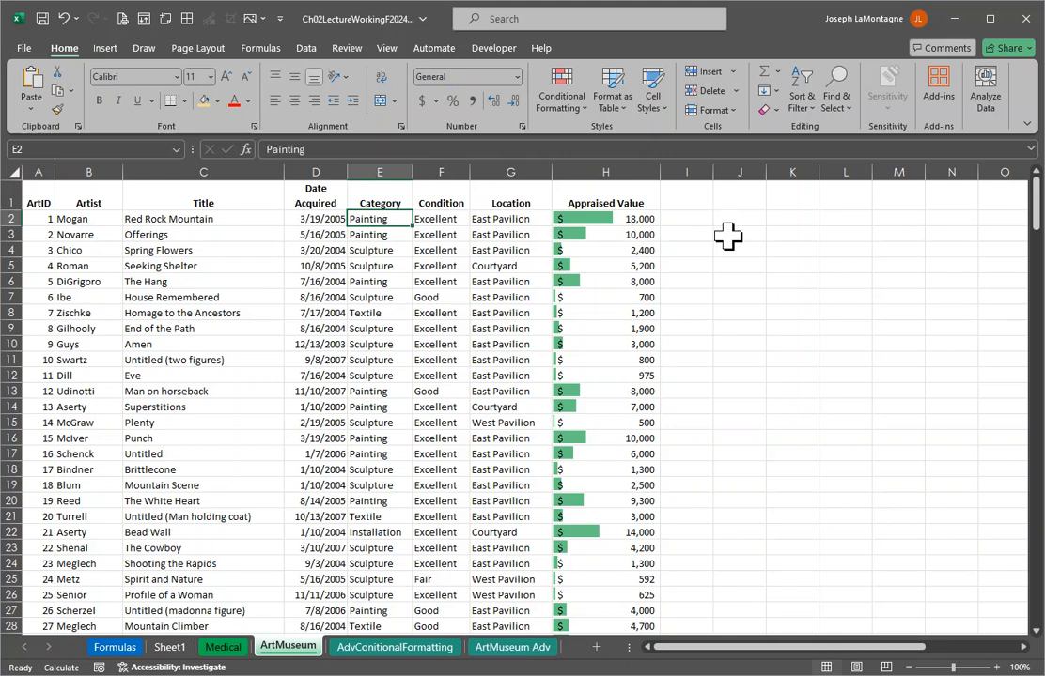
key(ctrl+shift+Down)
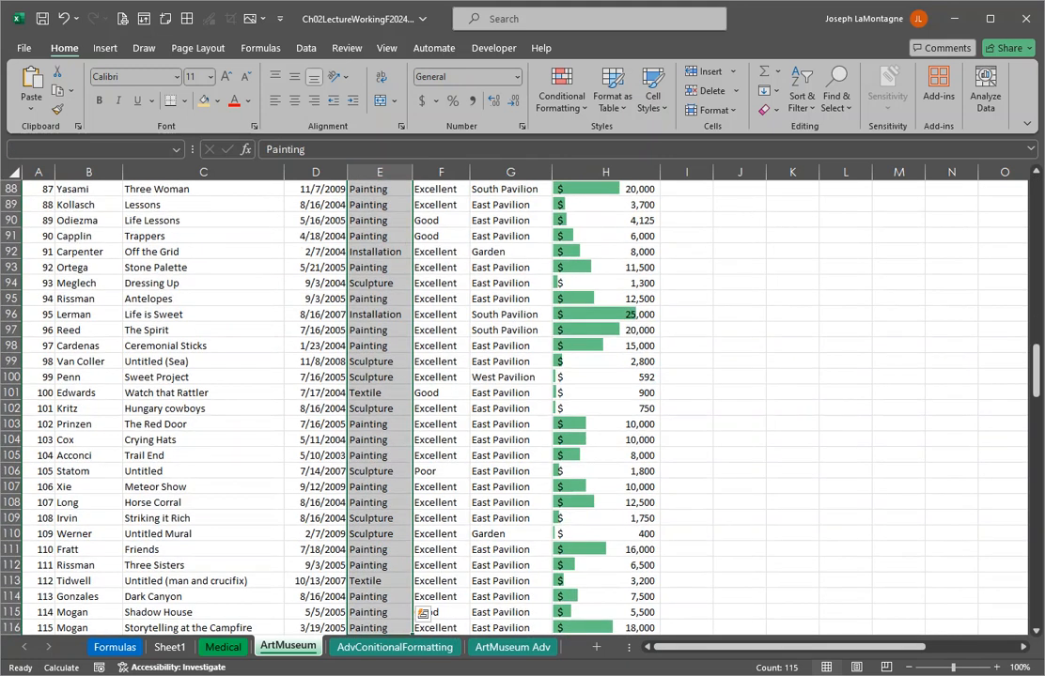
click(569, 105)
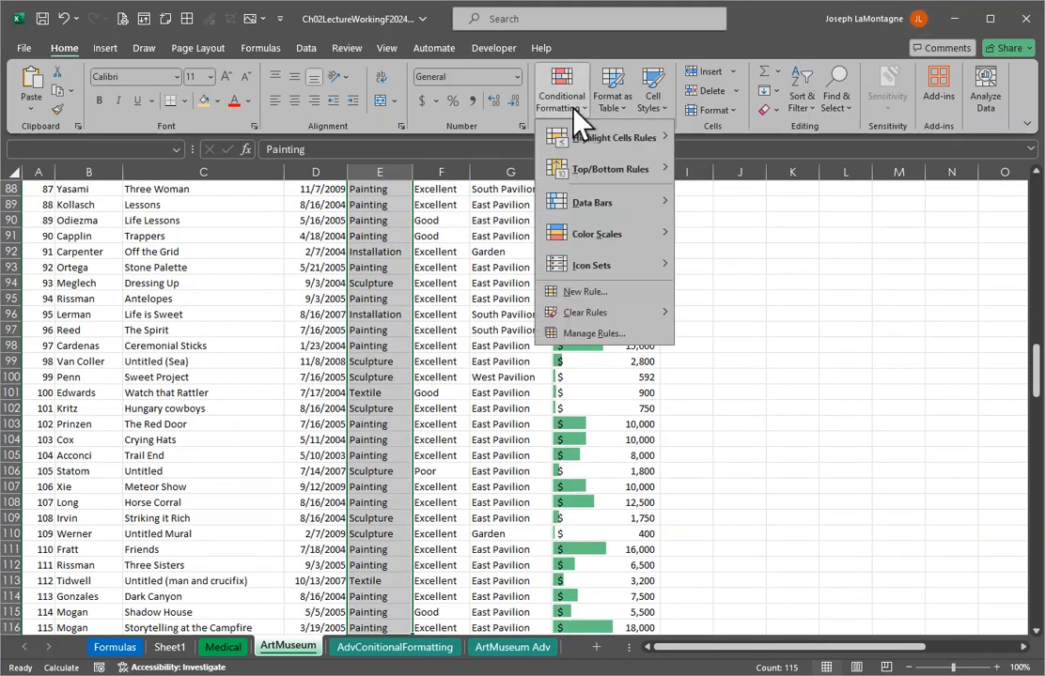
mouse_move(602, 139)
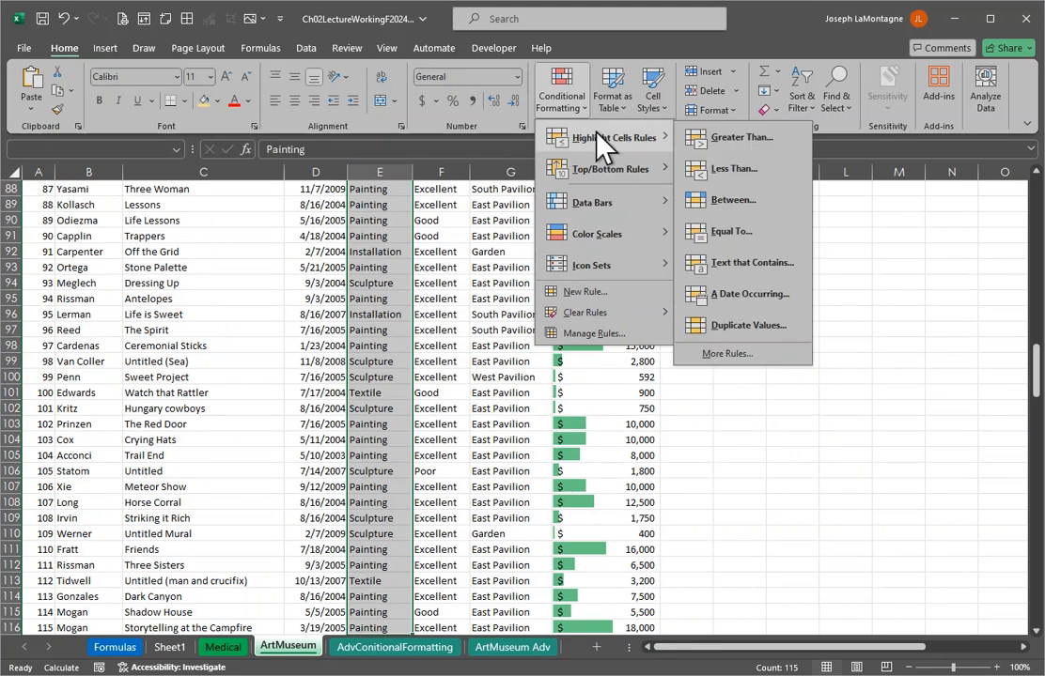
click(725, 230)
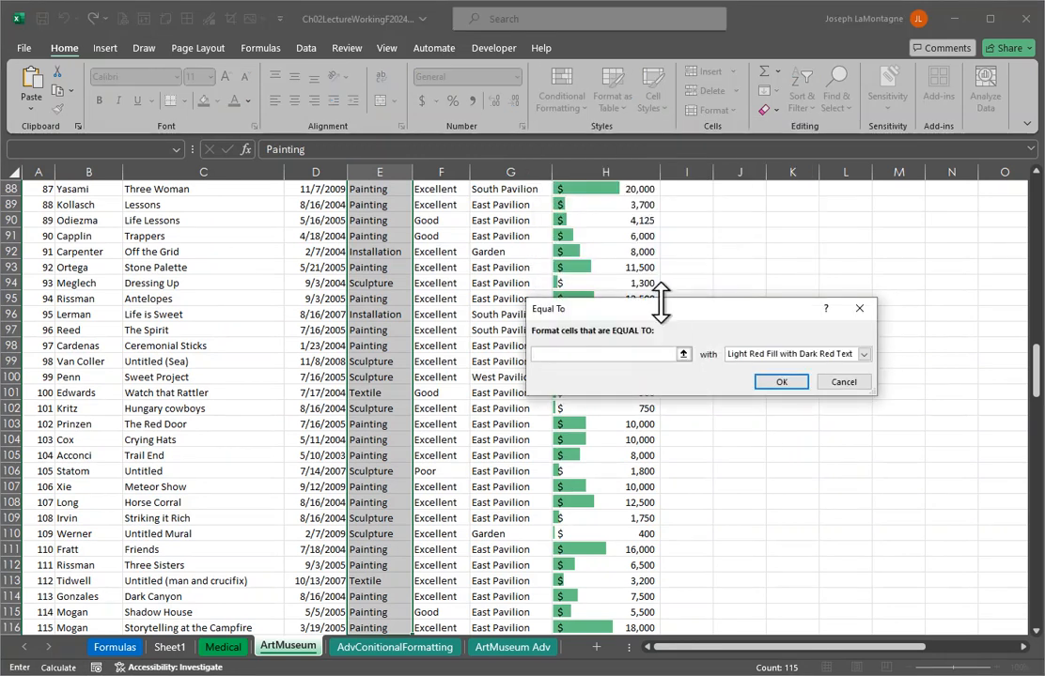
text(Painting)
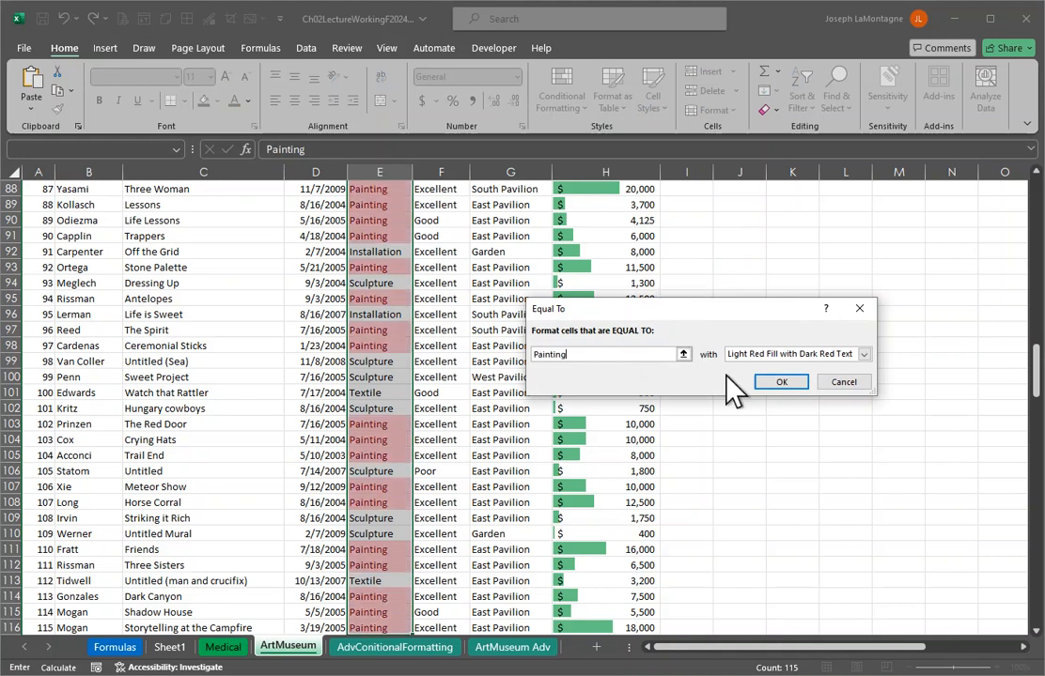
Give the Painting rule a custom light blue fill and apply it
click(863, 354)
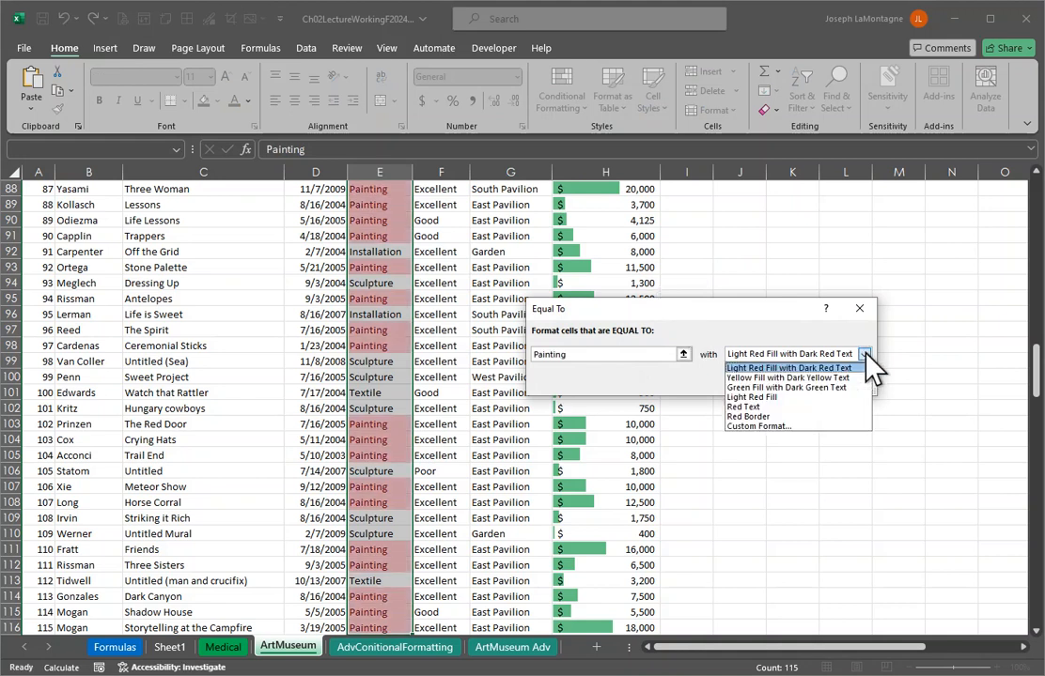
click(761, 425)
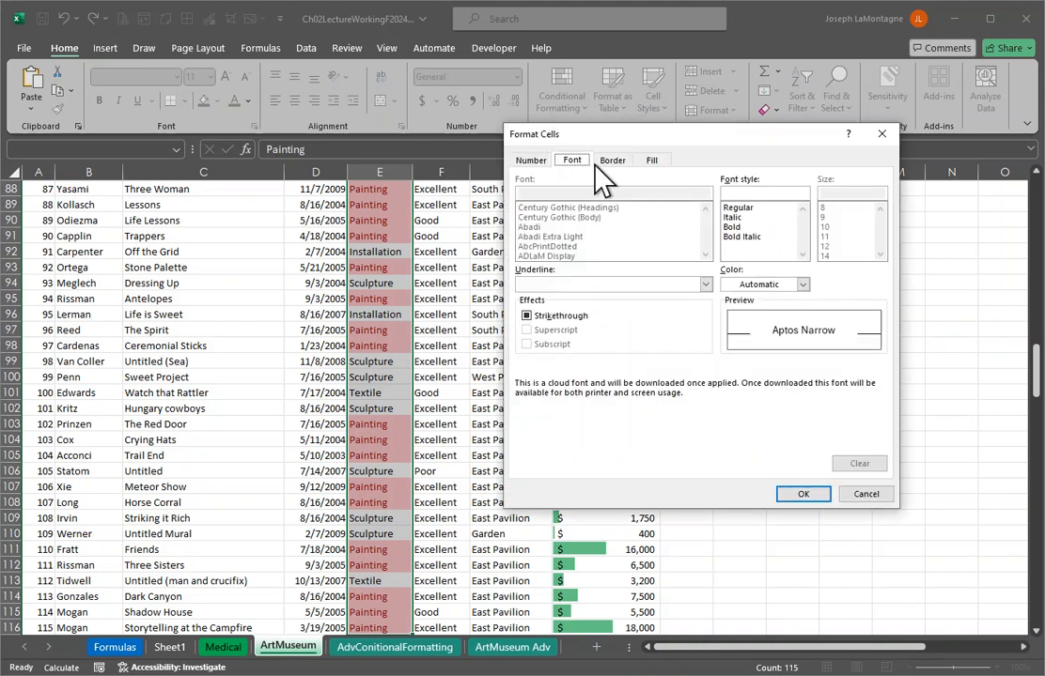
click(651, 161)
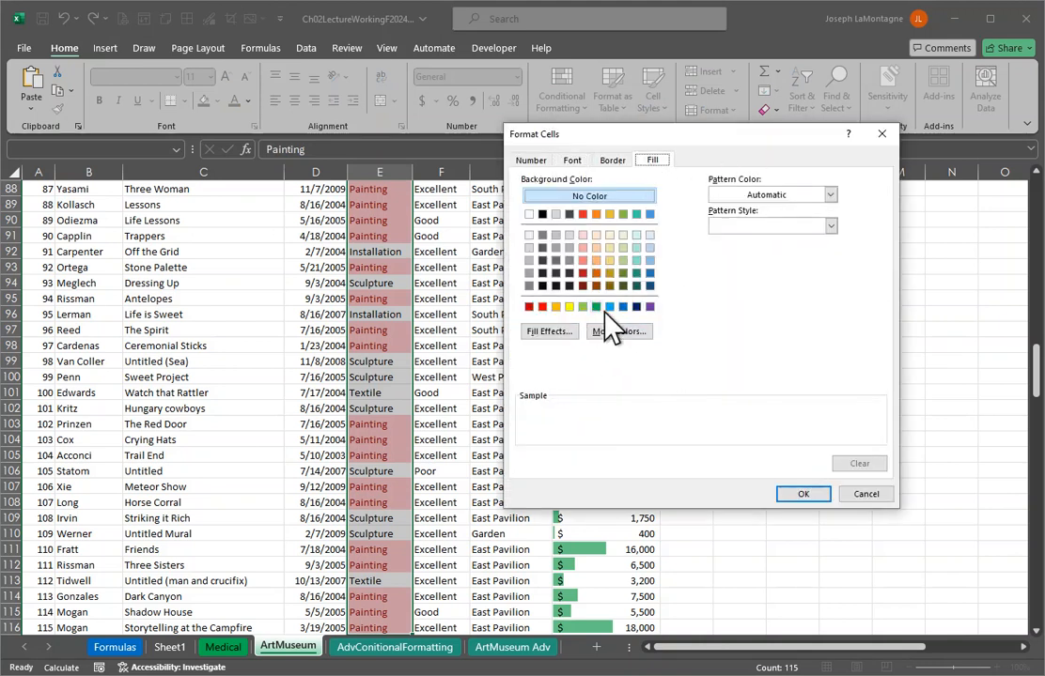
click(649, 260)
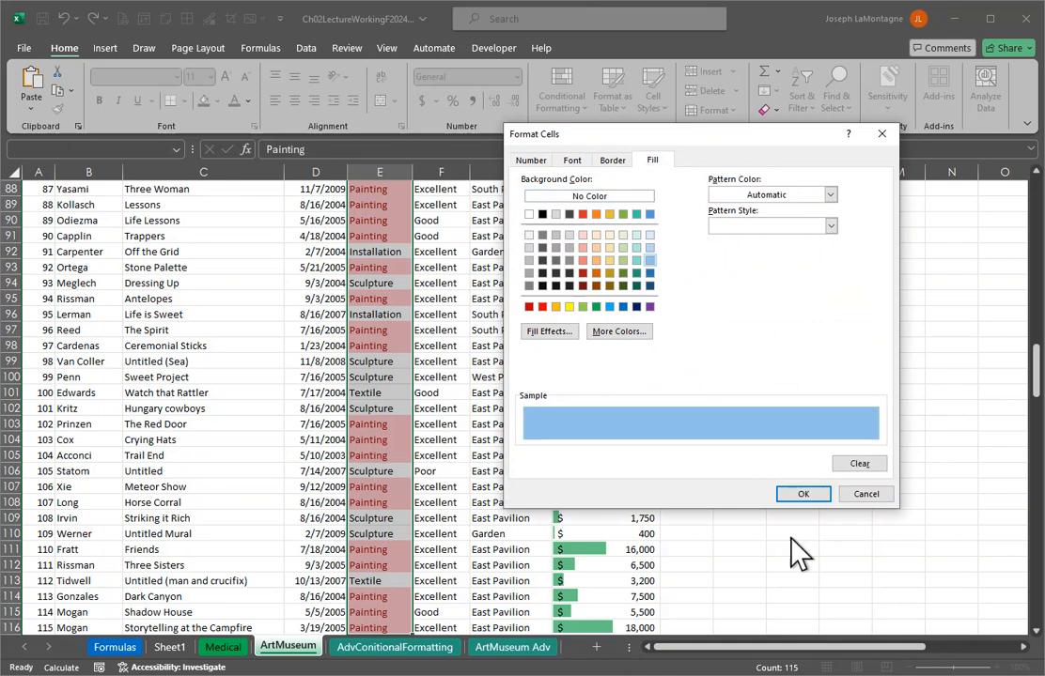
click(802, 493)
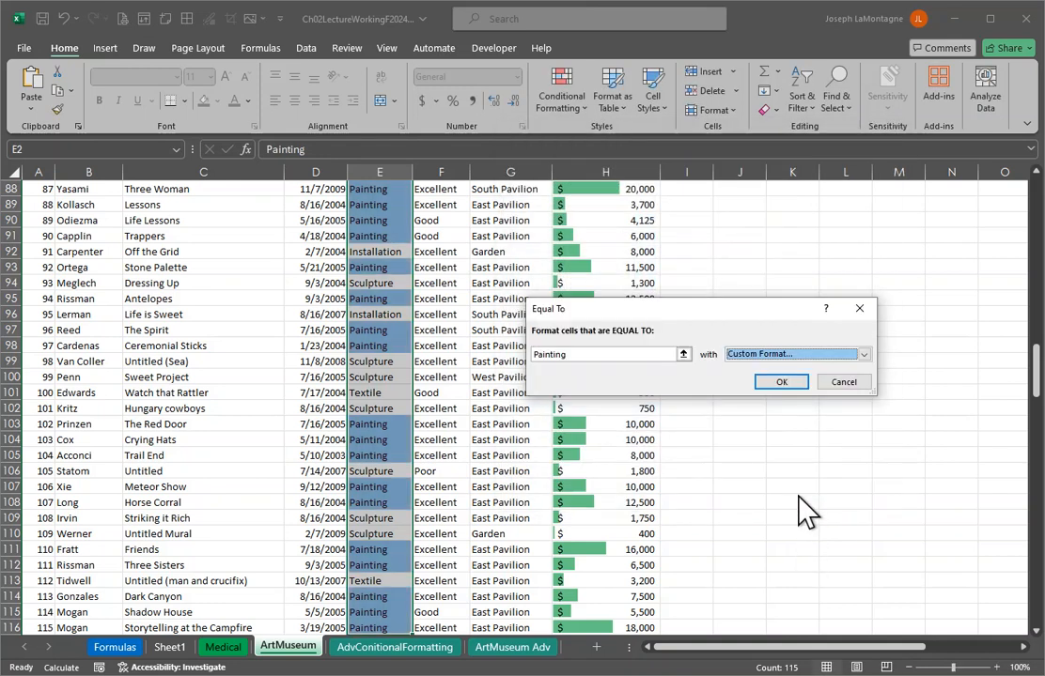
click(785, 383)
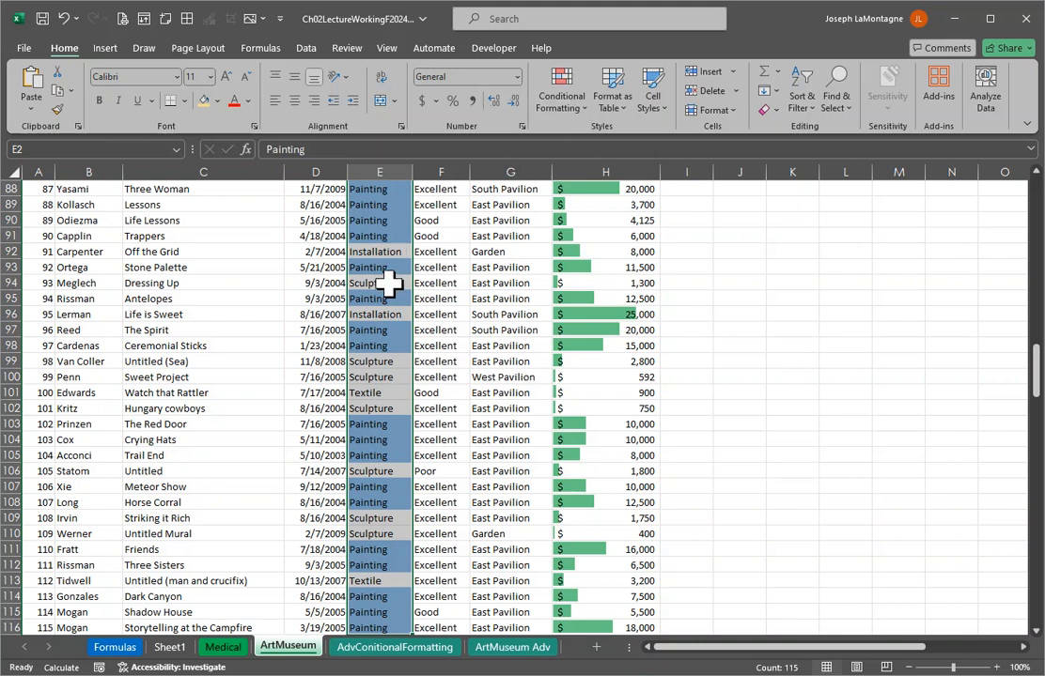
Set up a second Equal To highlight rule for "sculpture" on the same Category values
click(566, 103)
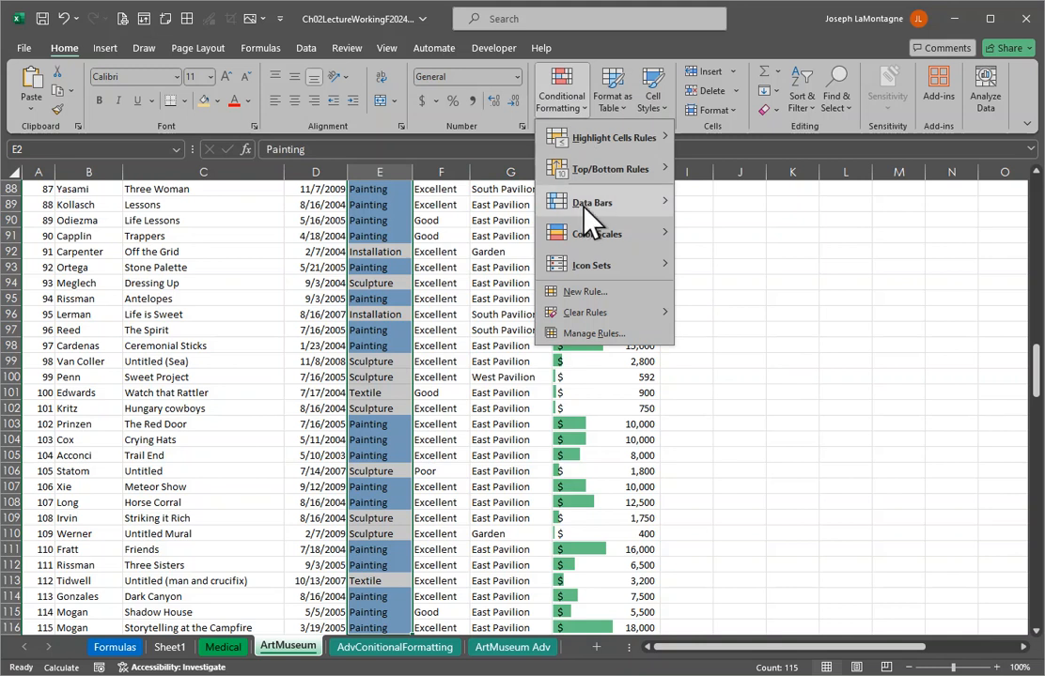
mouse_move(589, 137)
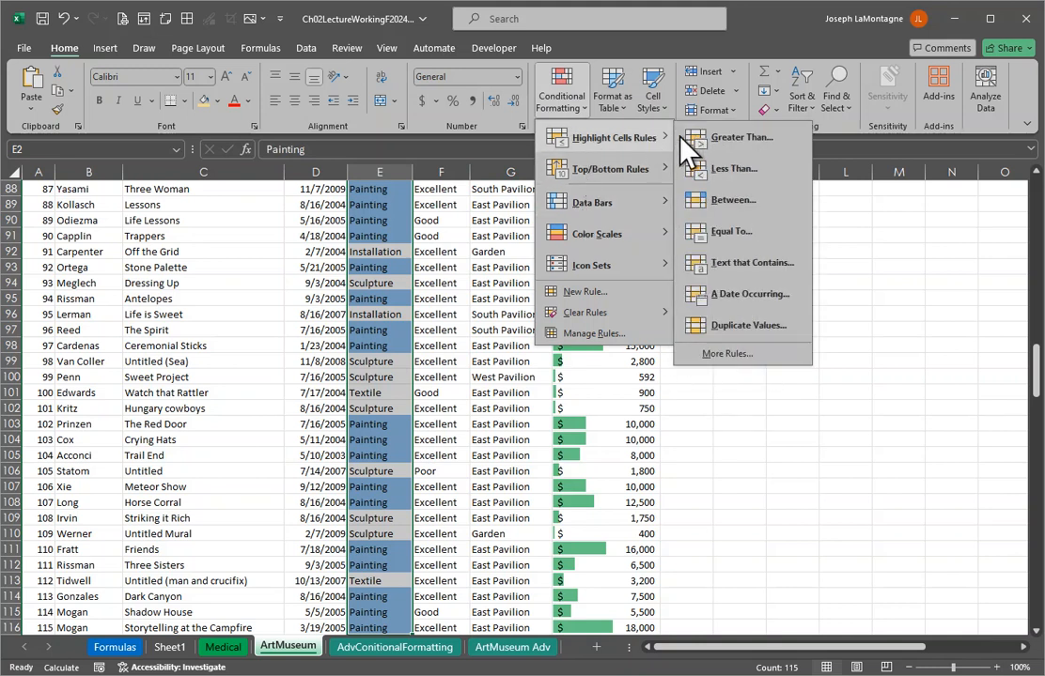
click(731, 233)
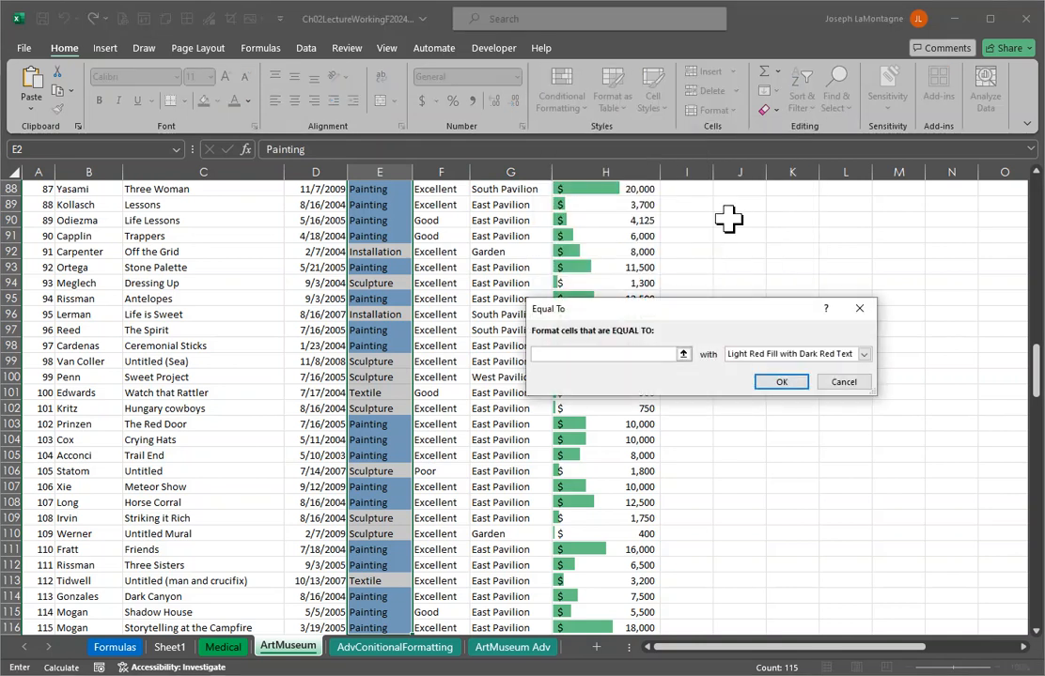
text(sc)
text(ulpture)
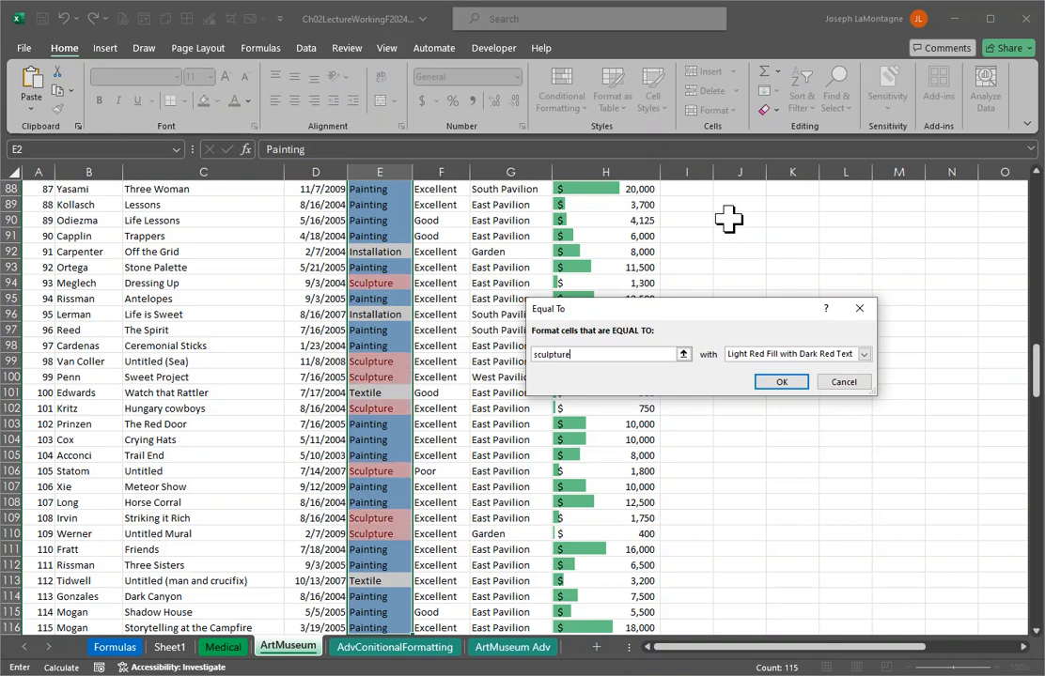
Give the sculpture rule a custom pale gold fill and apply it
click(862, 355)
click(778, 427)
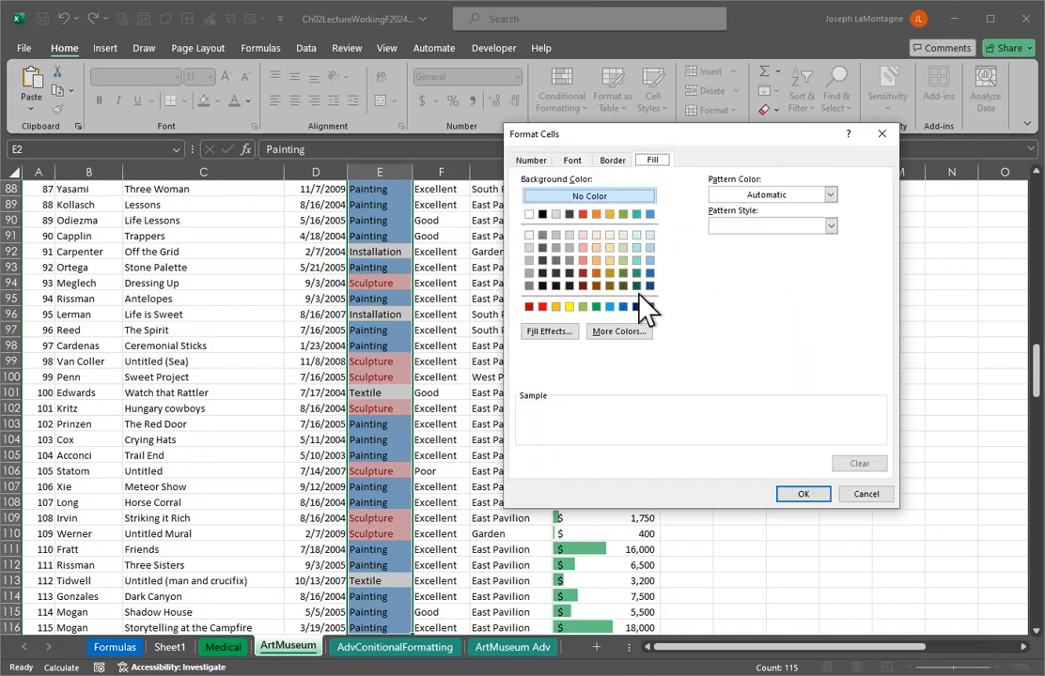
click(582, 235)
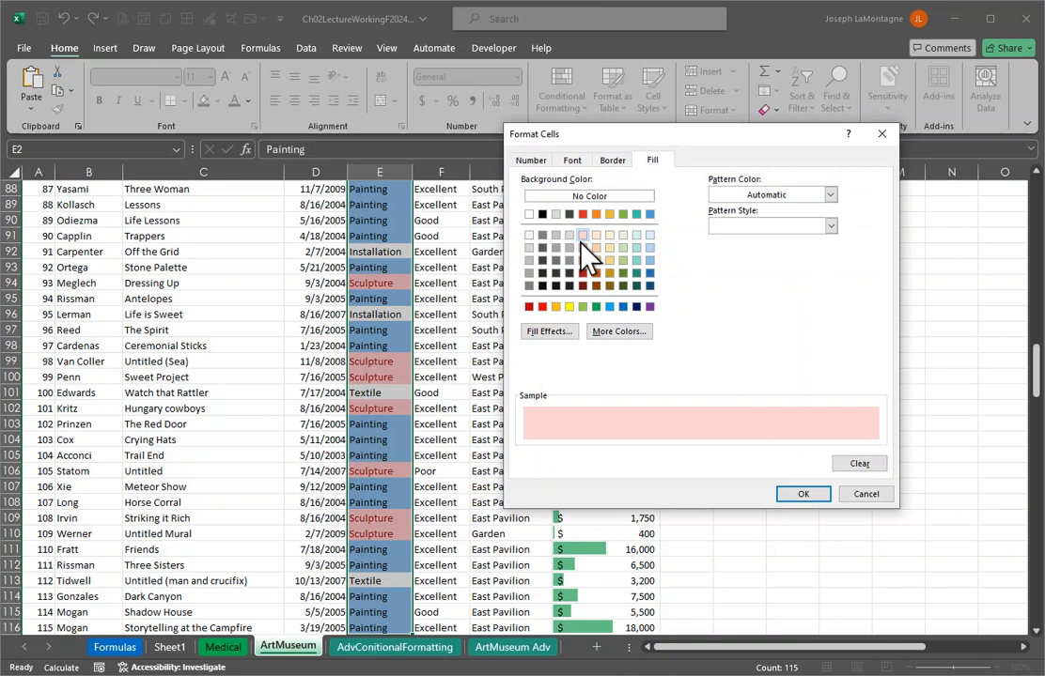
click(555, 307)
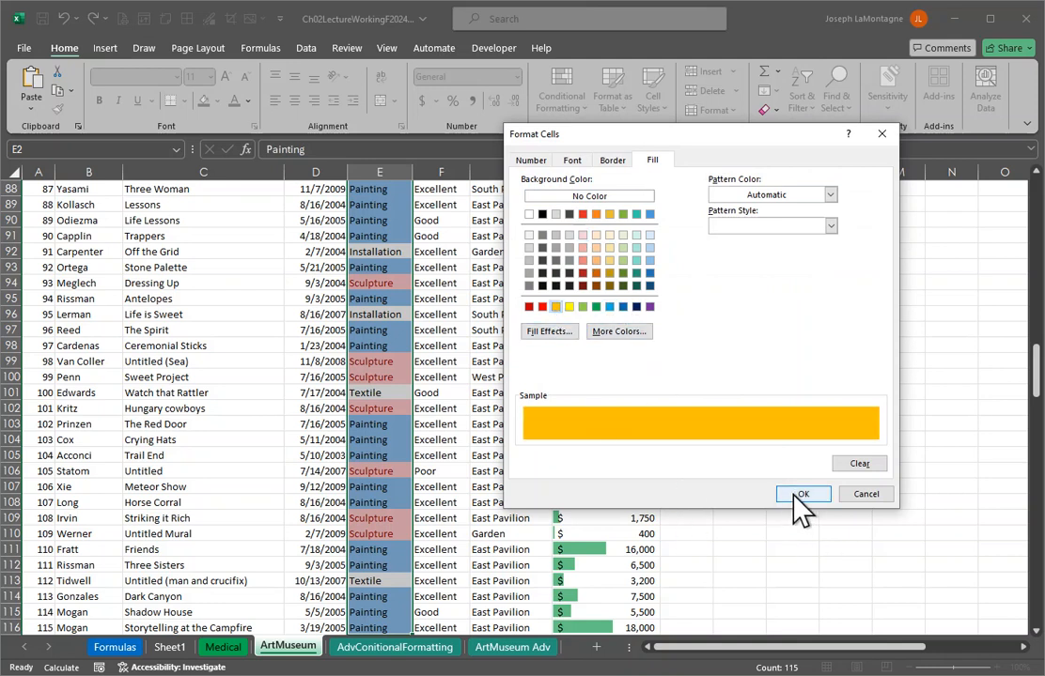
click(608, 247)
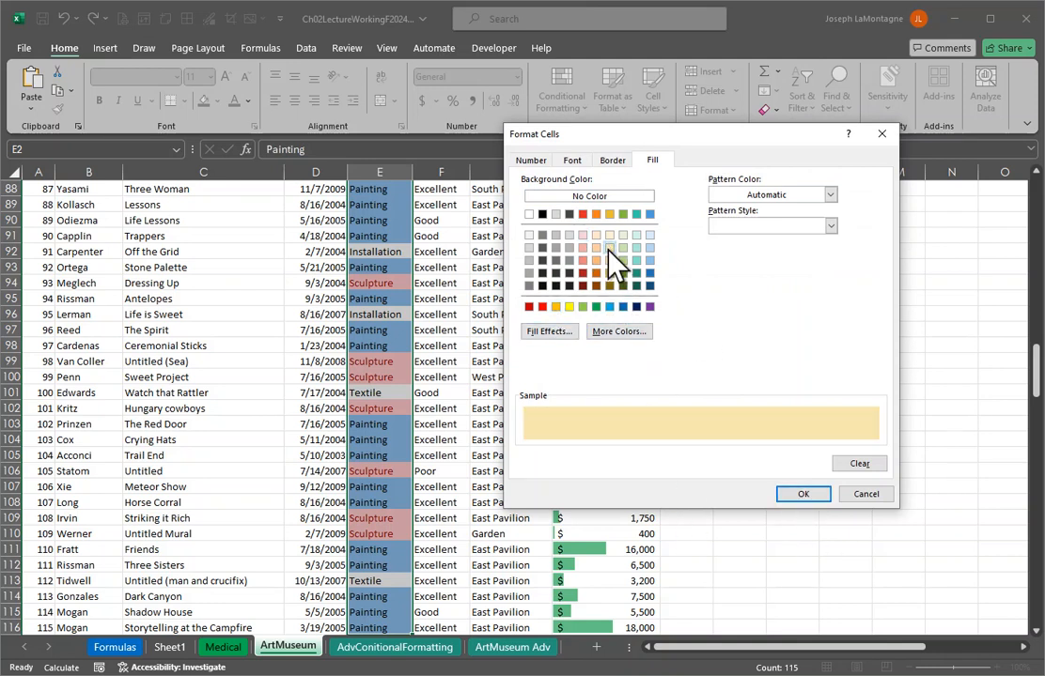
click(813, 494)
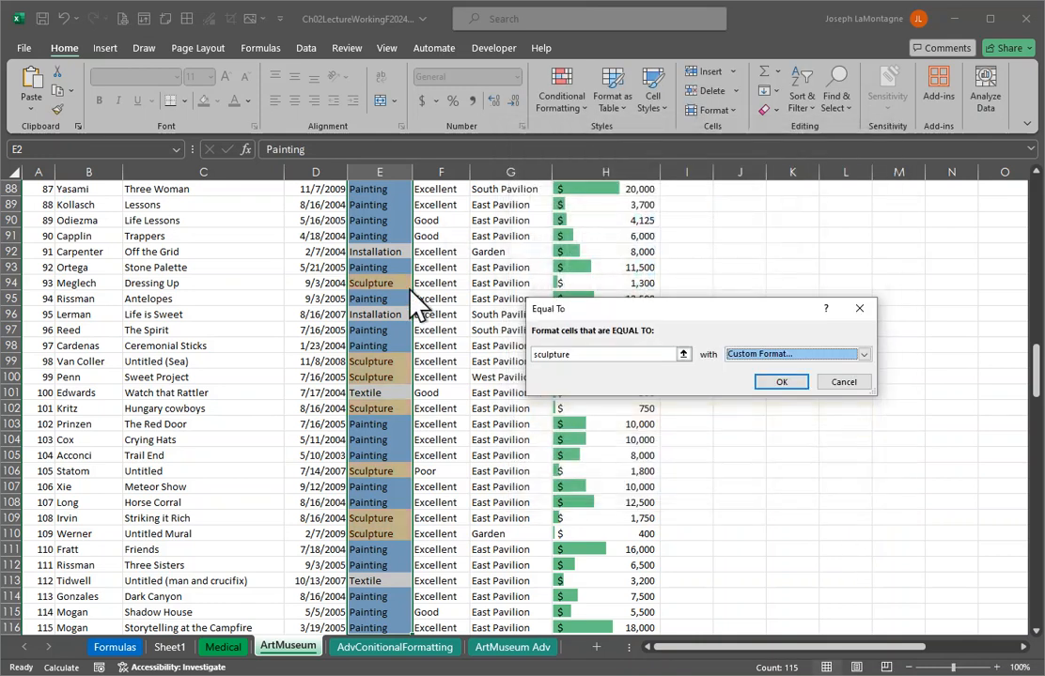
click(781, 381)
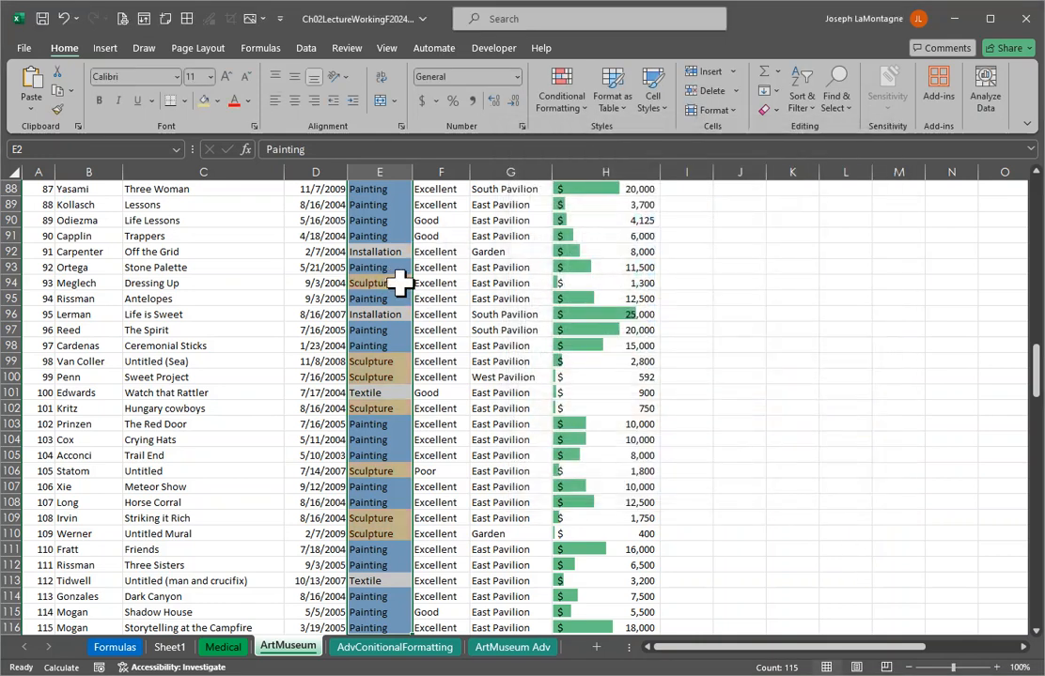
Test the rule's exact match by shortening the category in E99 to "Sculptur", and undo the edit
click(385, 362)
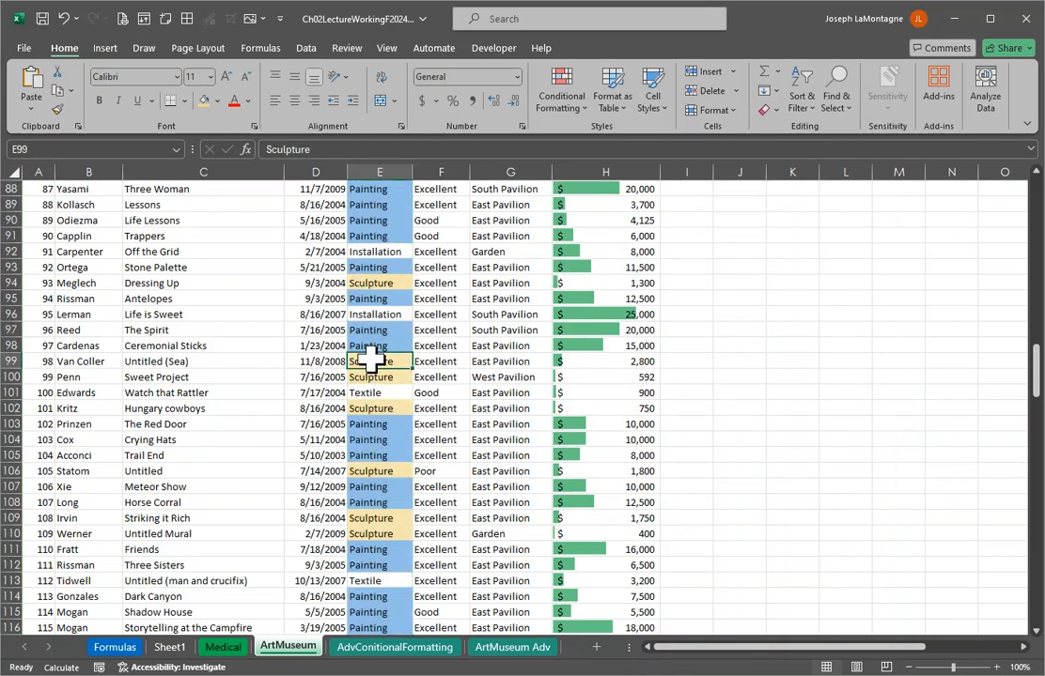
double_click(401, 362)
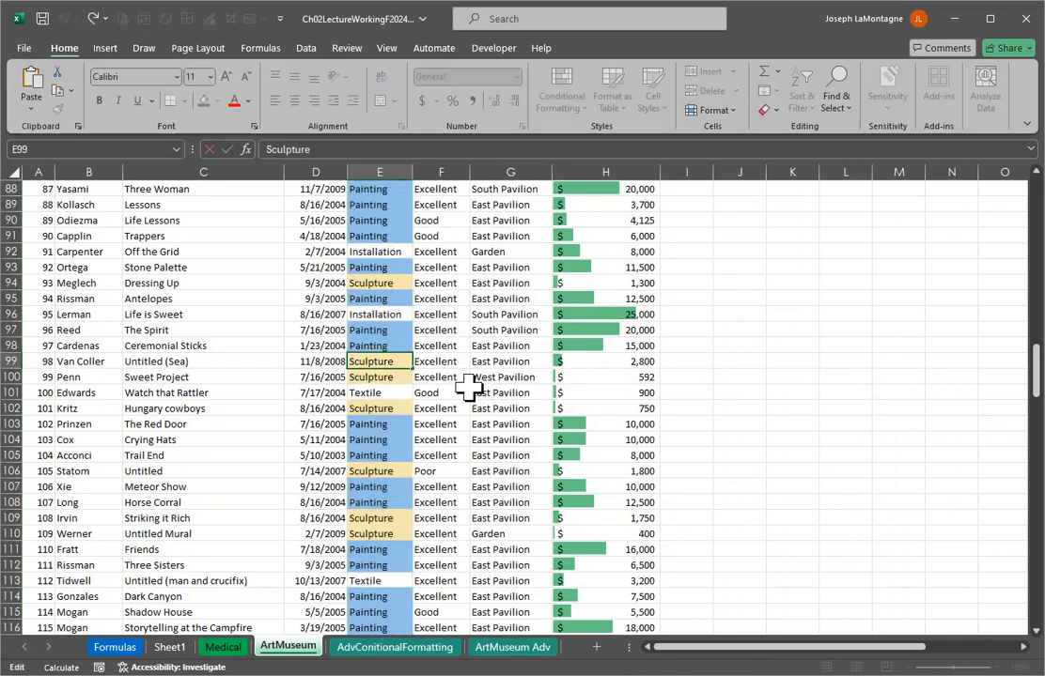
key(BackSpace)
key(Return)
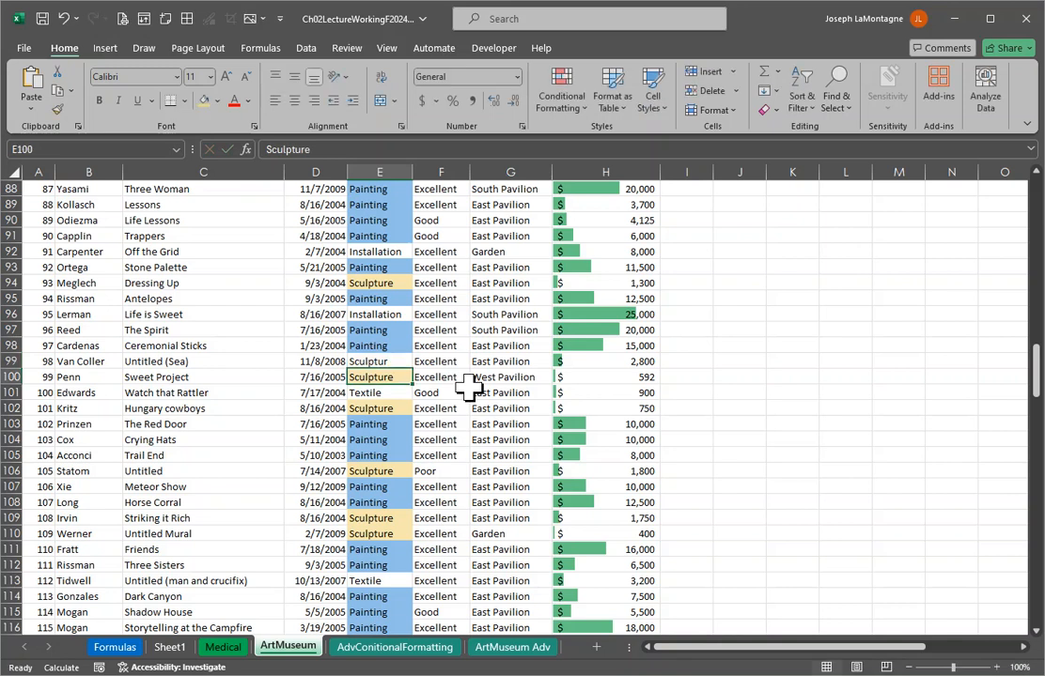
key(ctrl+z)
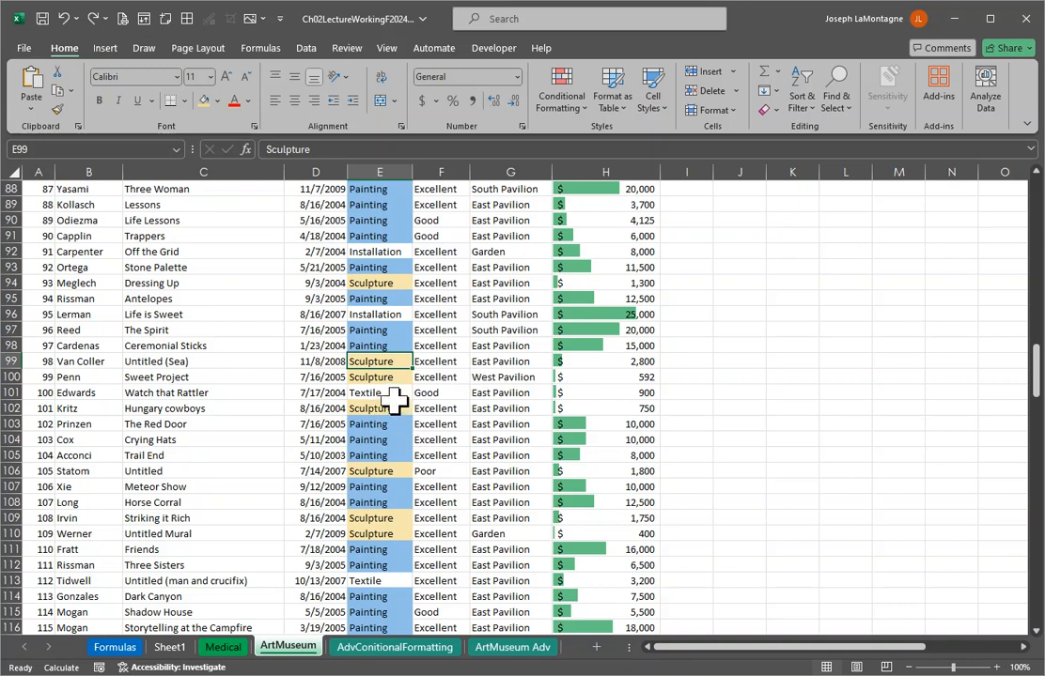
Try clearing the conditional formatting rules from the entire ArtMuseum sheet, and undo the clearing
click(577, 106)
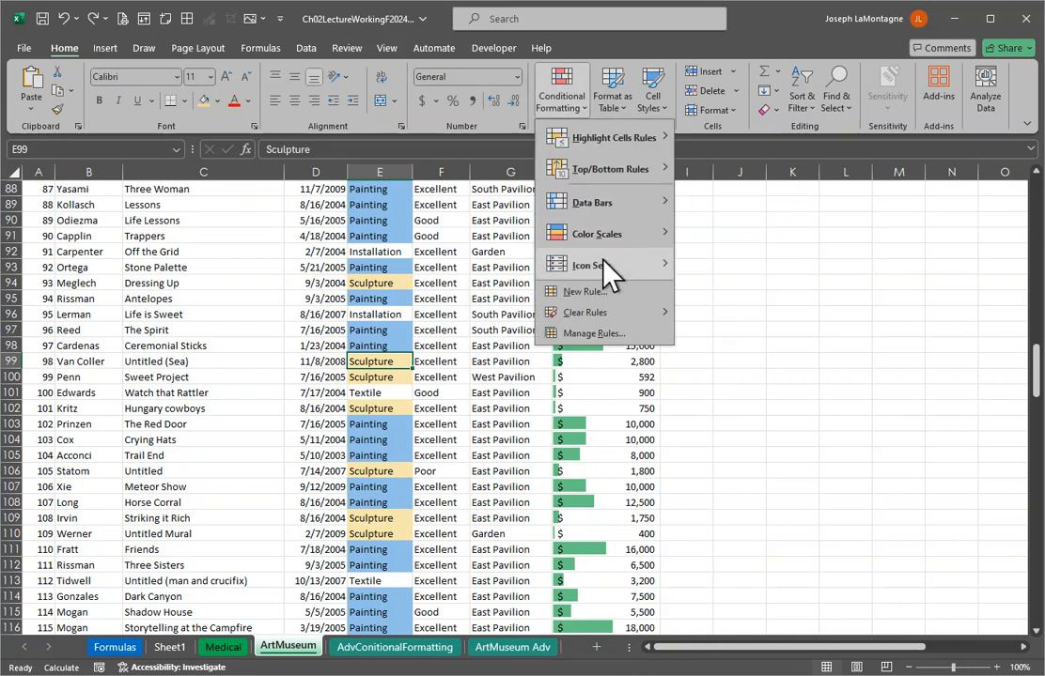
mouse_move(606, 312)
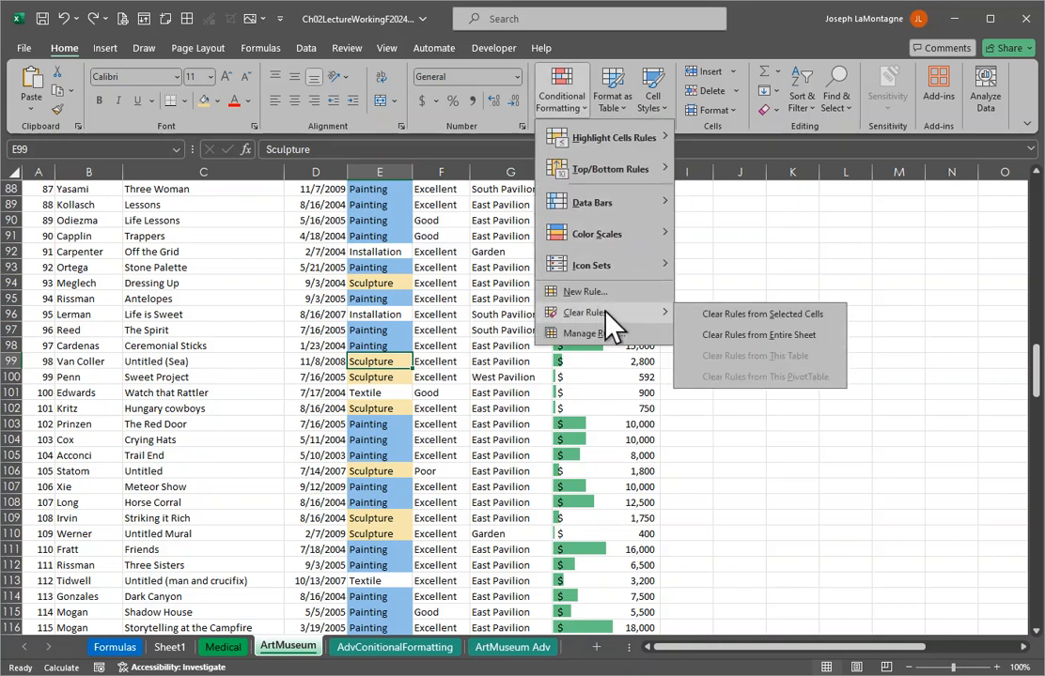
click(757, 336)
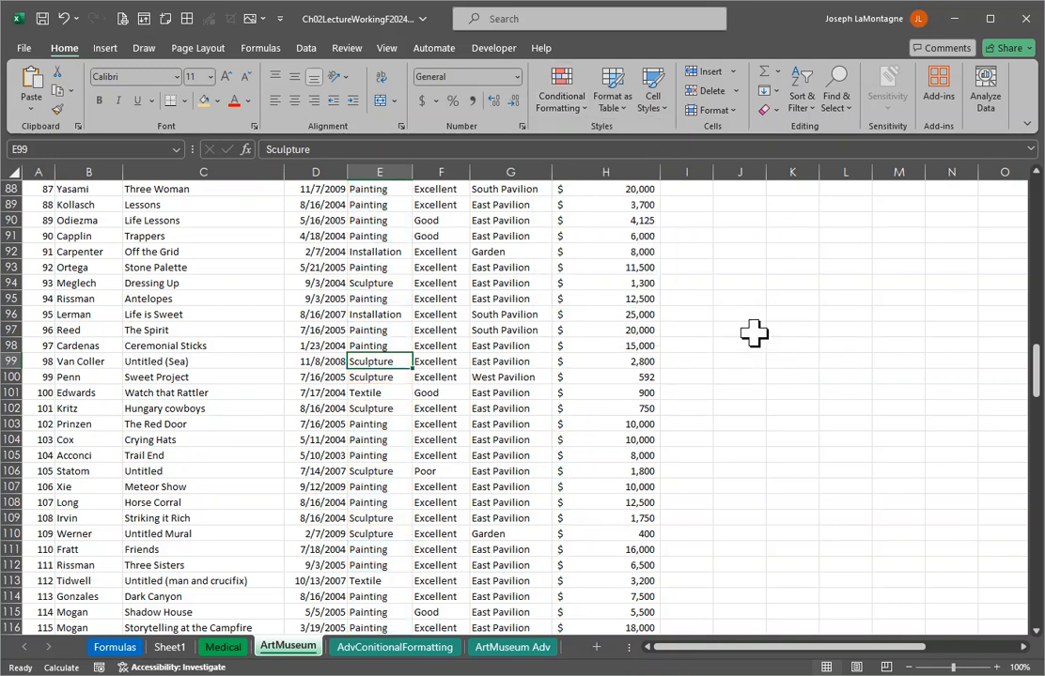
click(63, 19)
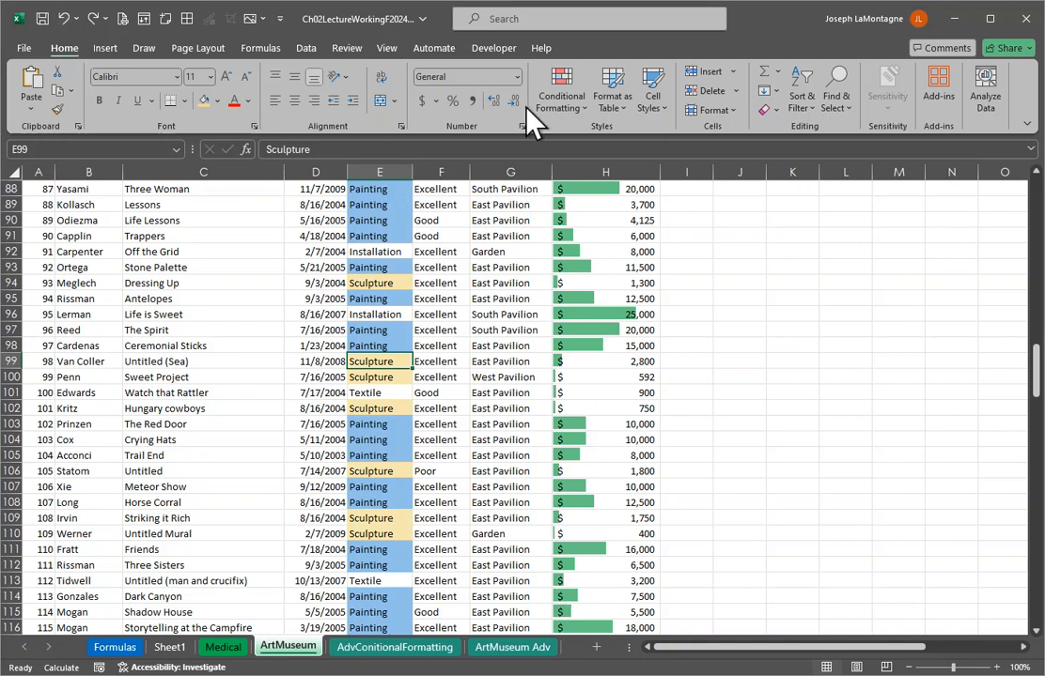